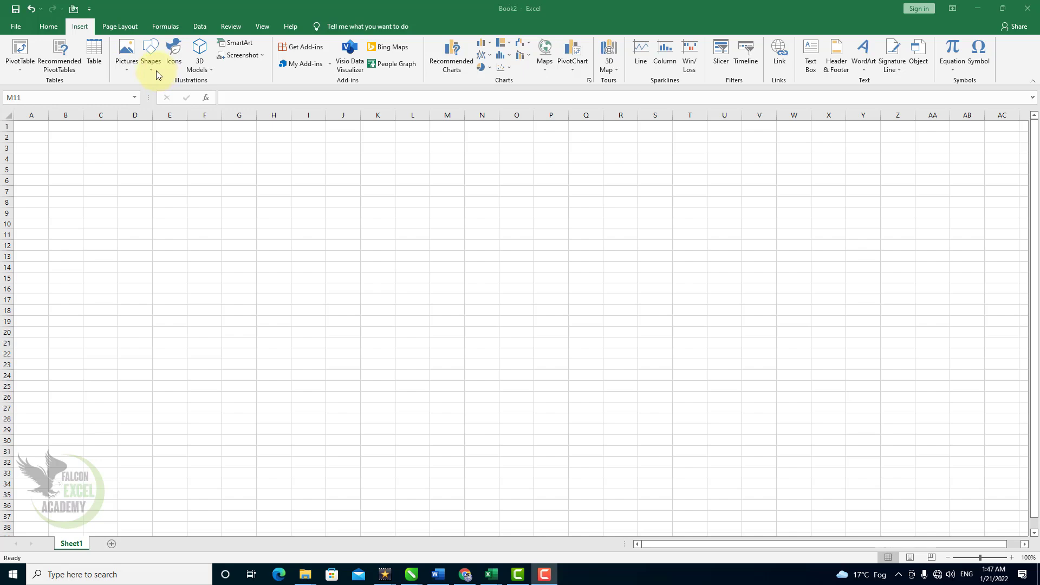
Insert a plain rectangle shape covering about columns E to M and rows 2 to 13.
{"action": "left_click", "coordinate": [152, 70]}
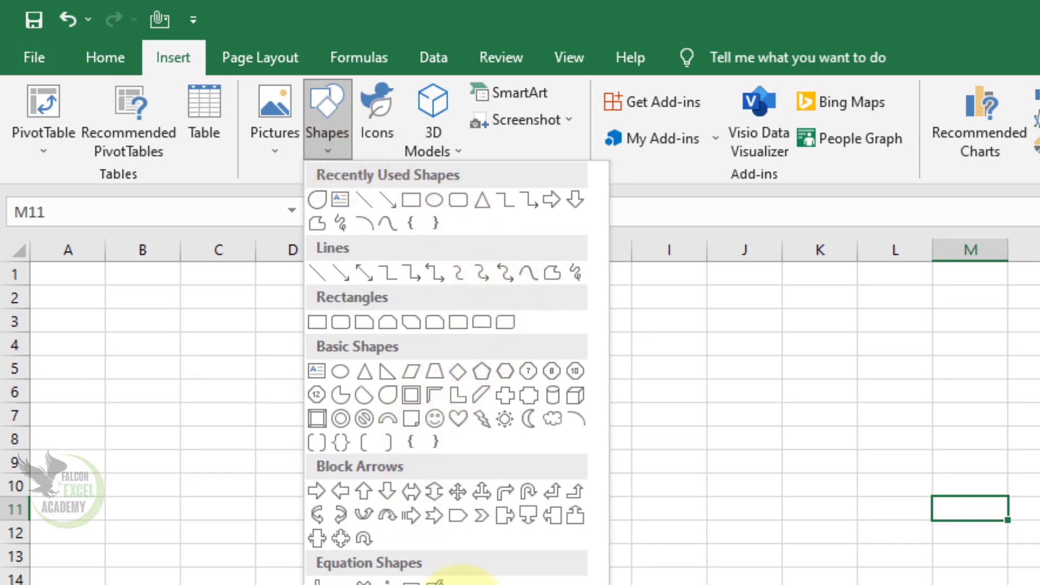
{"action": "left_click", "coordinate": [688, 538]}
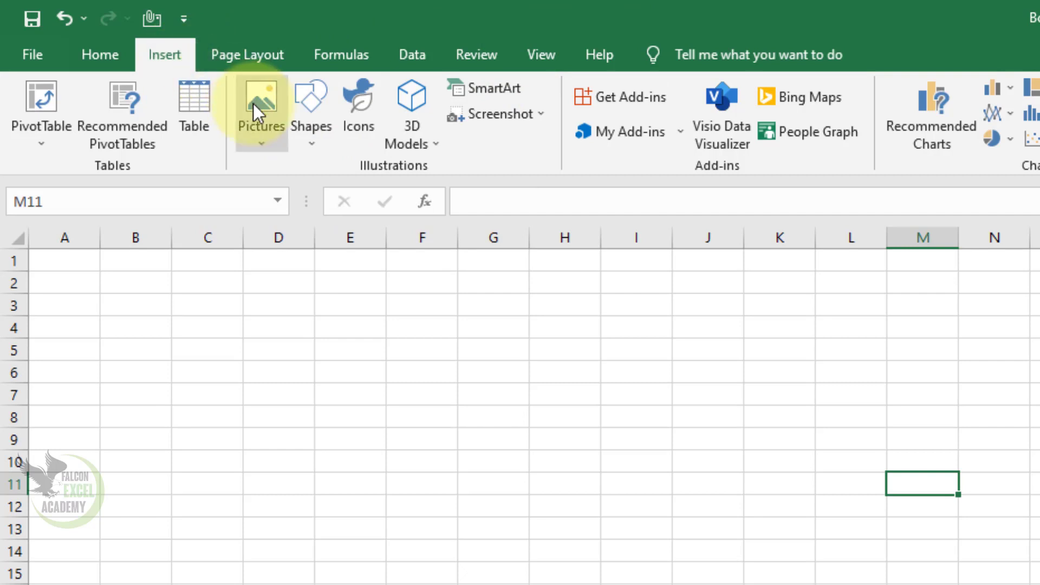
{"action": "left_click", "coordinate": [311, 146]}
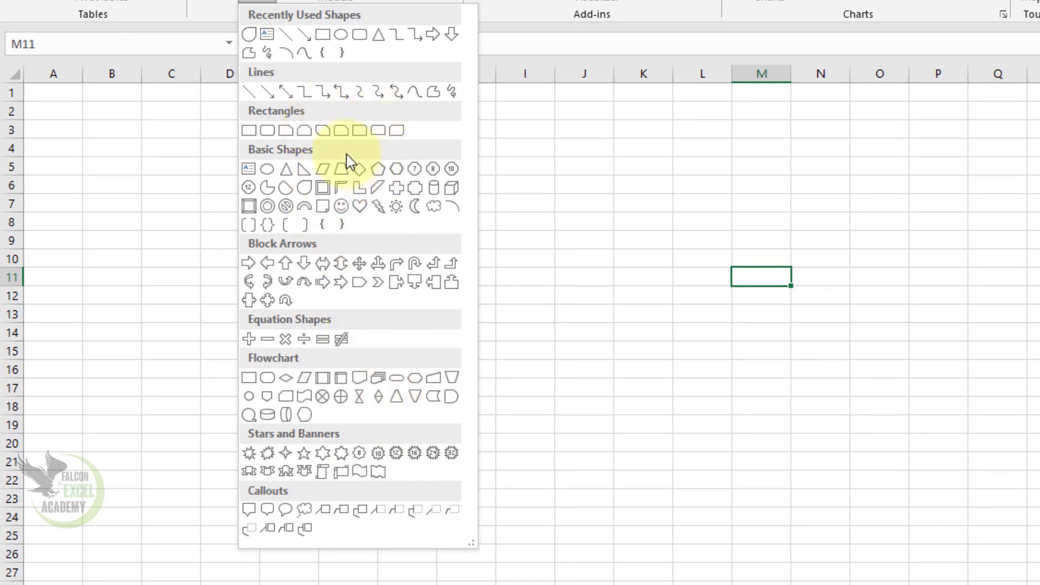
{"action": "left_click", "coordinate": [249, 130]}
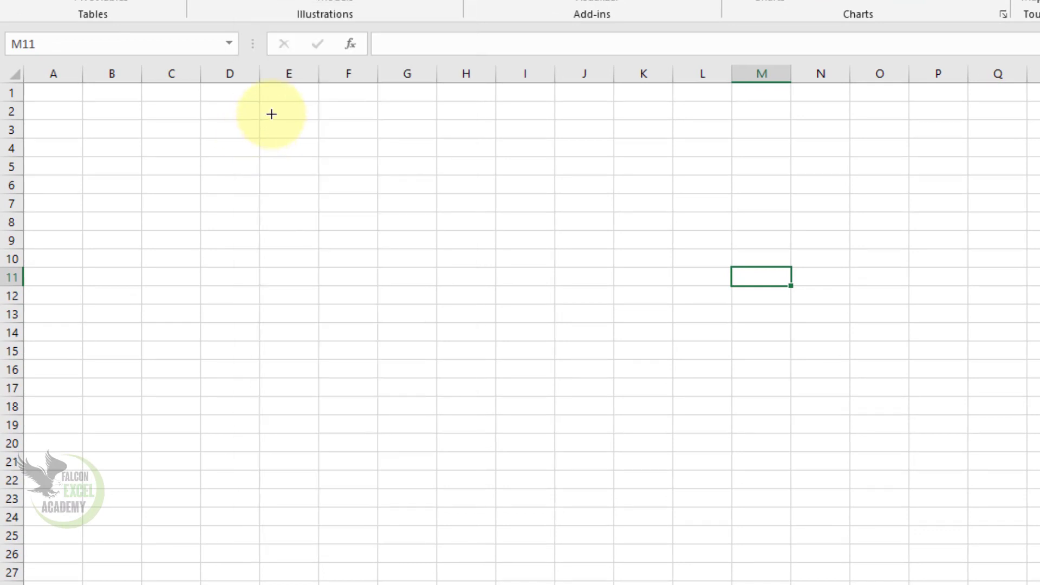
{"action": "mouse_move", "coordinate": [271, 114]}
{"action": "left_mouse_down"}
{"action": "mouse_move", "coordinate": [320, 169]}
{"action": "mouse_move", "coordinate": [541, 258]}
{"action": "mouse_move", "coordinate": [748, 260]}
{"action": "mouse_move", "coordinate": [759, 320]}
{"action": "left_mouse_up"}
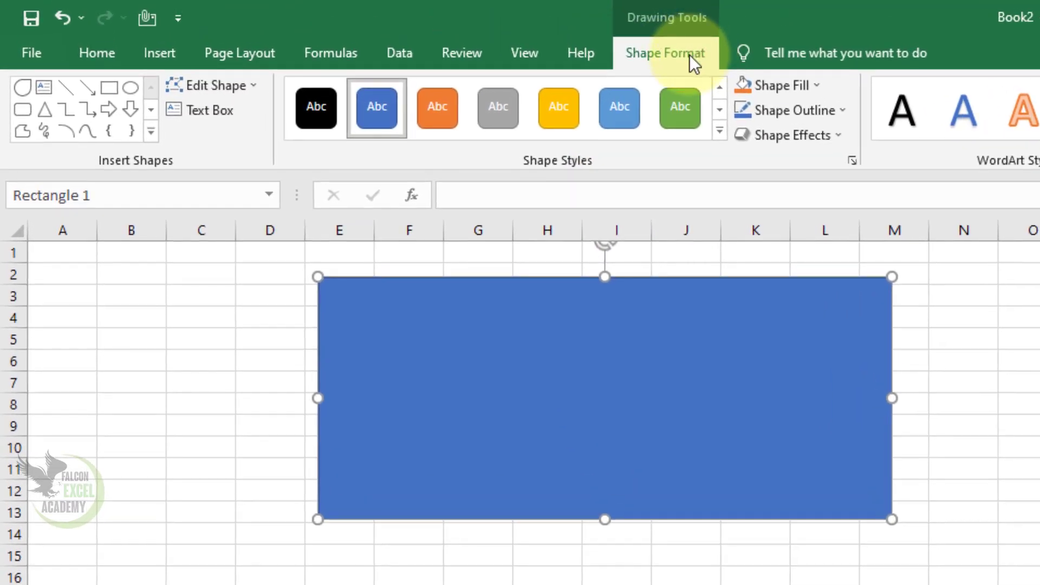
Reselect the rectangle on the sheet and move it to about columns F to N, rows 3 to 14.
{"action": "left_click", "coordinate": [854, 356]}
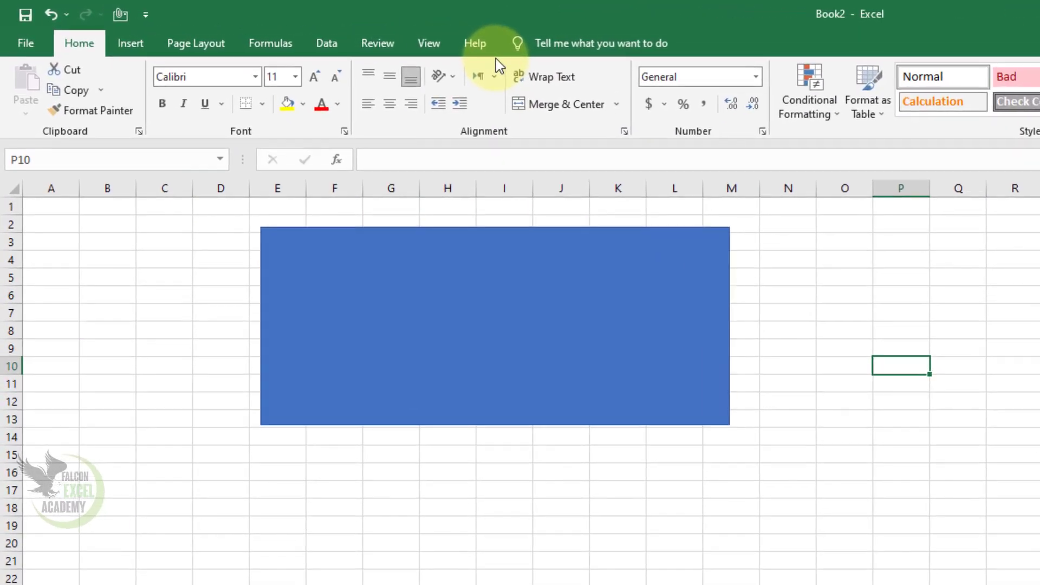
{"action": "left_click", "coordinate": [466, 300]}
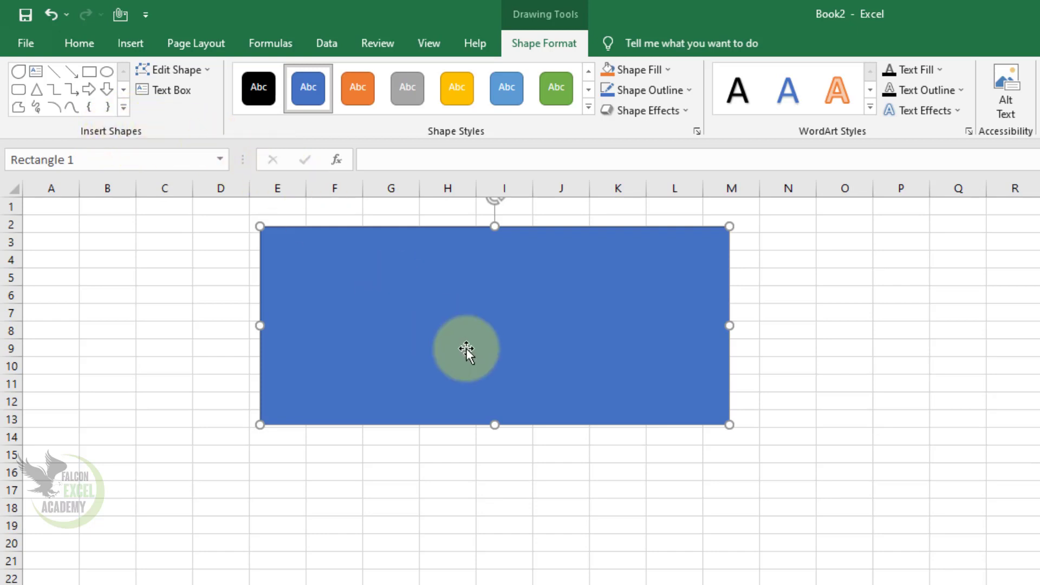
{"action": "left_click_drag", "start_coordinate": [460, 361], "coordinate": [555, 310]}
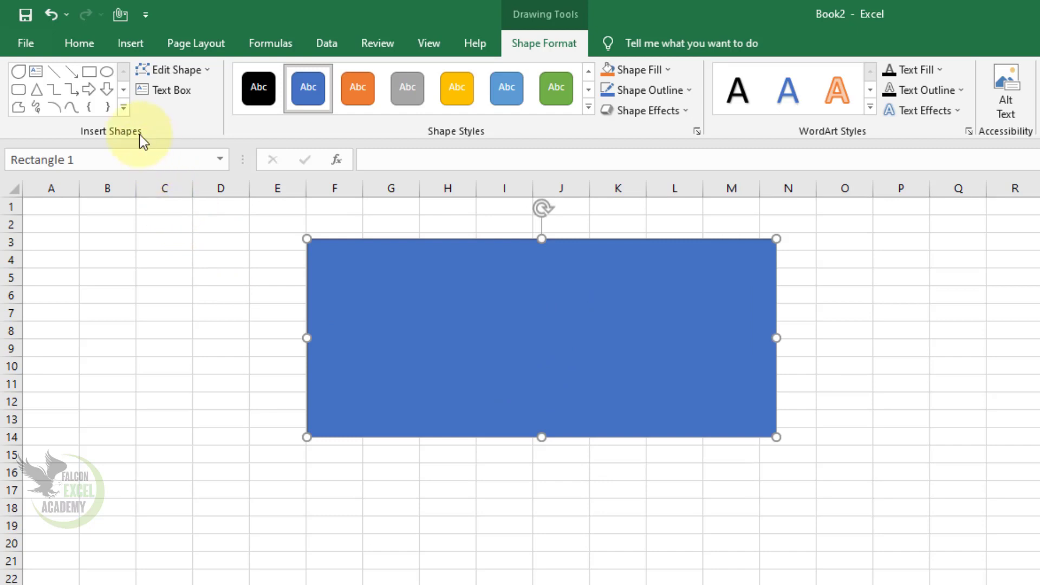
Draw a 32-point star across about D7 to H20, and move the rectangle clear of it to about I6 to Q17.
{"action": "left_click", "coordinate": [127, 114]}
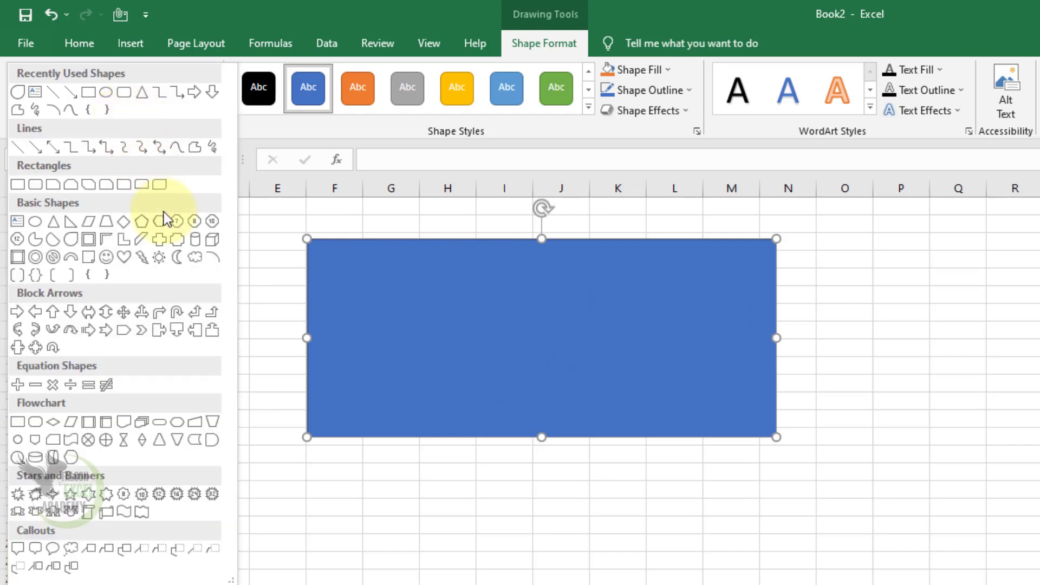
{"action": "left_click", "coordinate": [214, 494]}
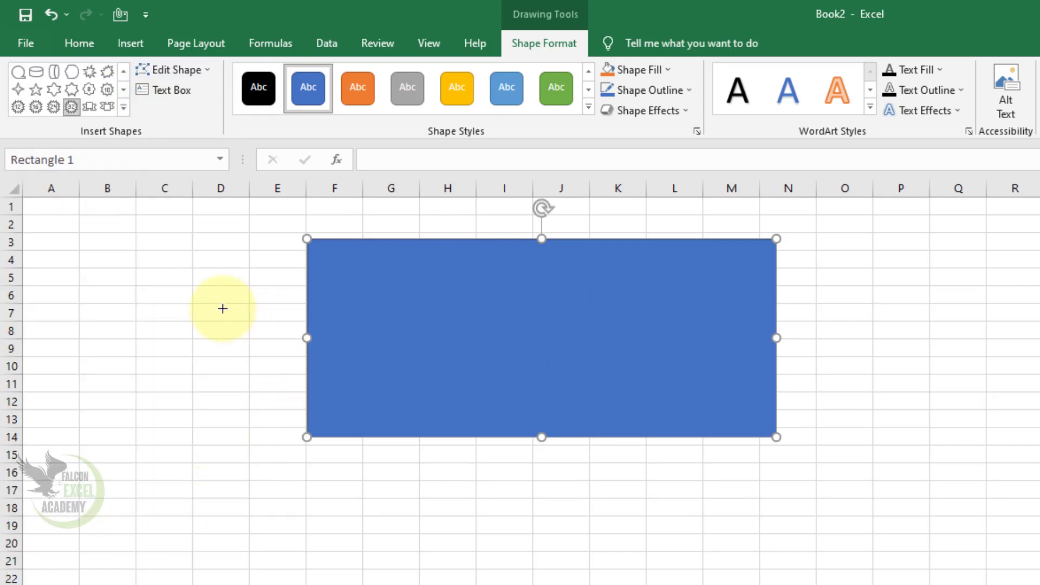
{"action": "left_click_drag", "start_coordinate": [220, 307], "coordinate": [464, 542]}
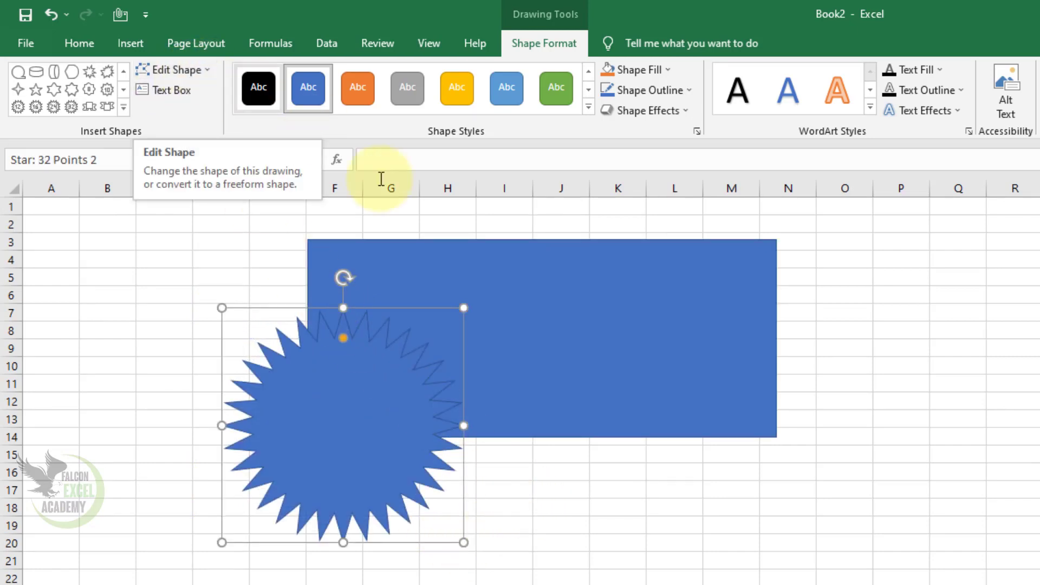
{"action": "left_click_drag", "start_coordinate": [657, 373], "coordinate": [621, 397]}
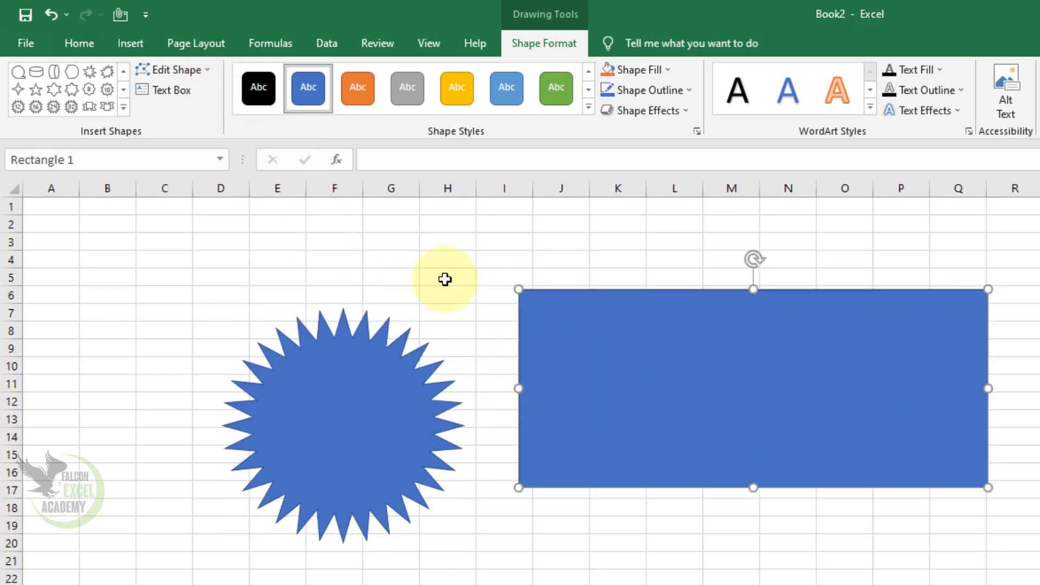
Change the selected rectangle into the Flowchart: Delay shape.
{"action": "left_click", "coordinate": [207, 73]}
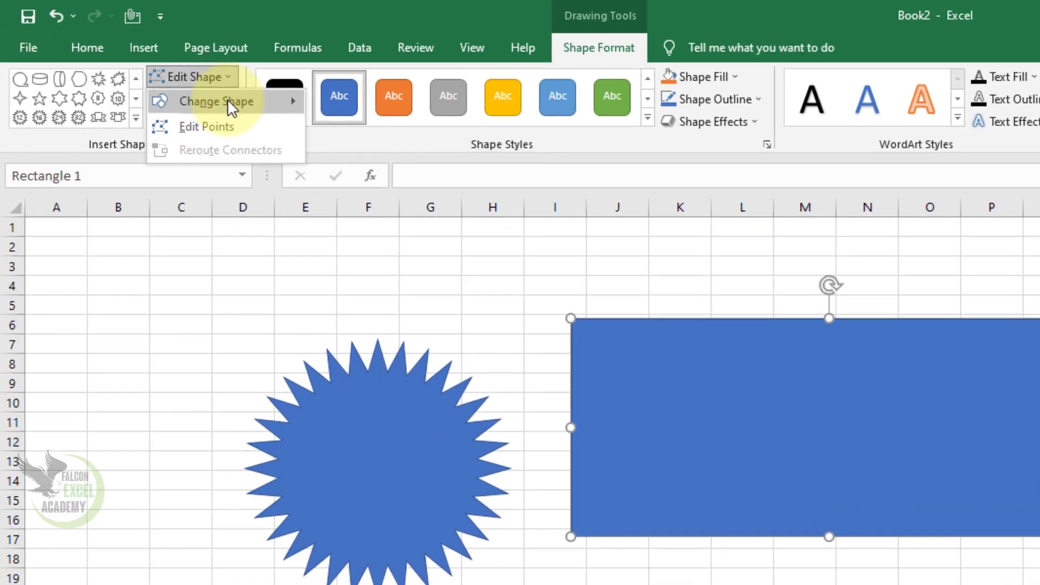
{"action": "mouse_move", "coordinate": [211, 99]}
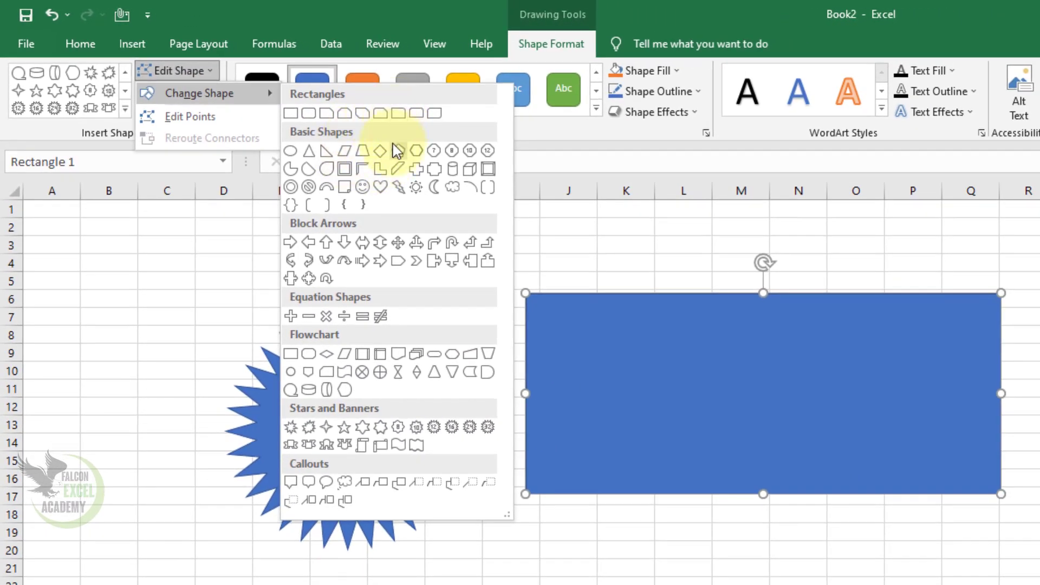
{"action": "left_click", "coordinate": [487, 371]}
Change the selected shape beside the star to Flowchart: Alternate Process.
{"action": "left_click", "coordinate": [216, 77]}
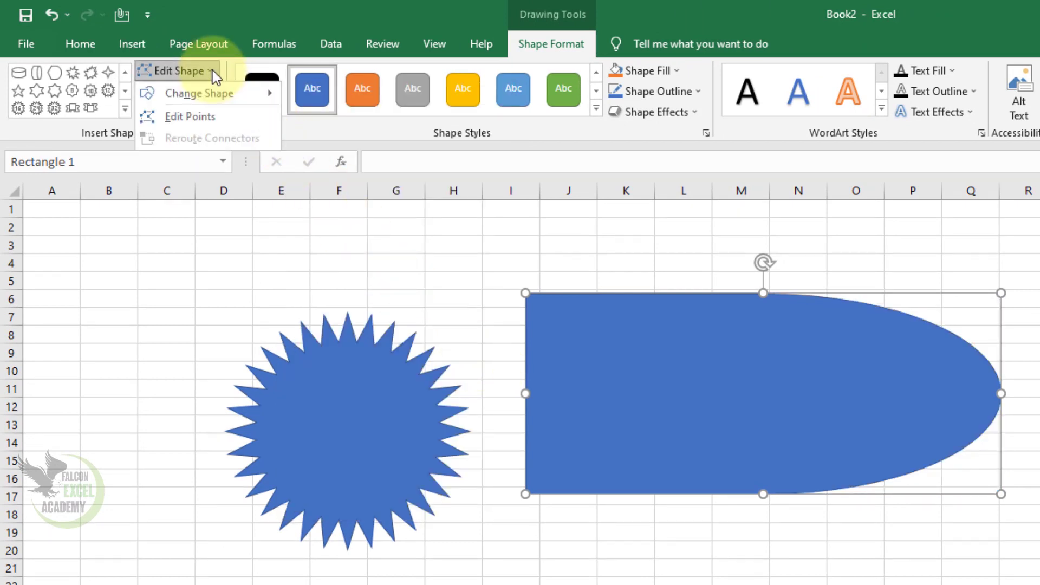
{"action": "mouse_move", "coordinate": [215, 96]}
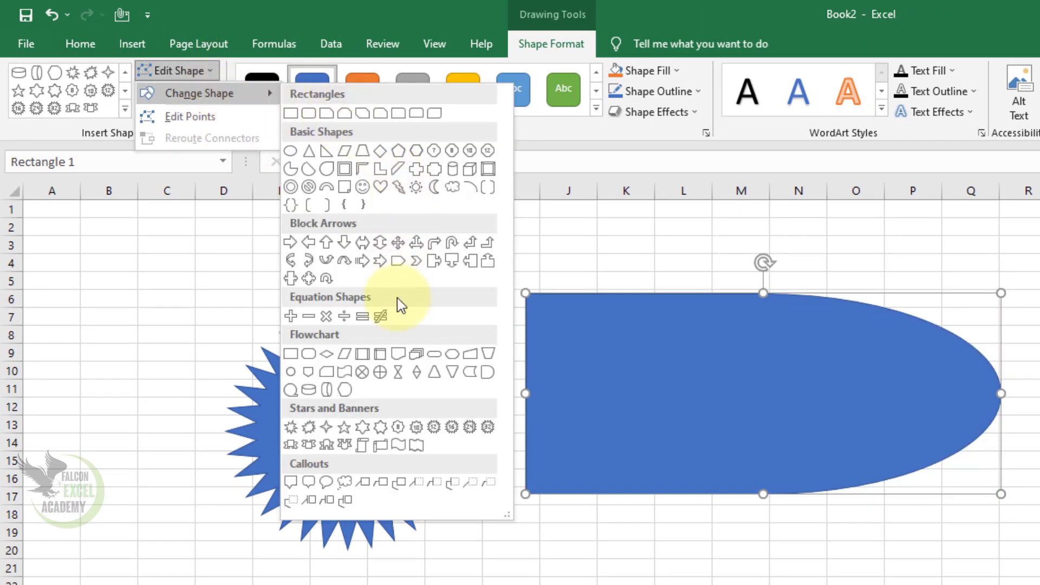
{"action": "left_click", "coordinate": [308, 354]}
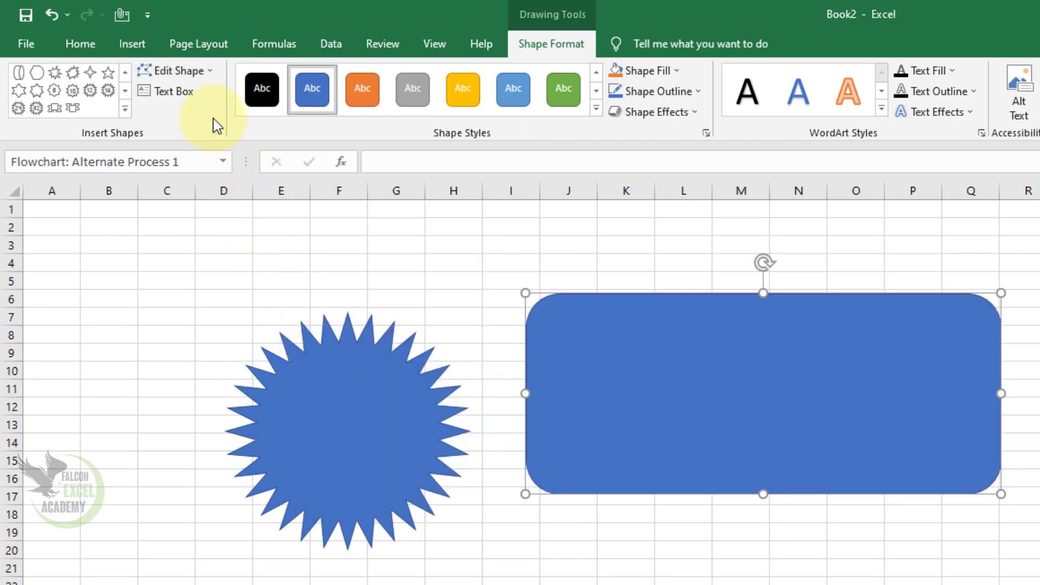
Edit the rounded rectangle's points to bow its upper edge downward and lower edge upward, then move the shape to start at about column S.
{"action": "left_click", "coordinate": [209, 72]}
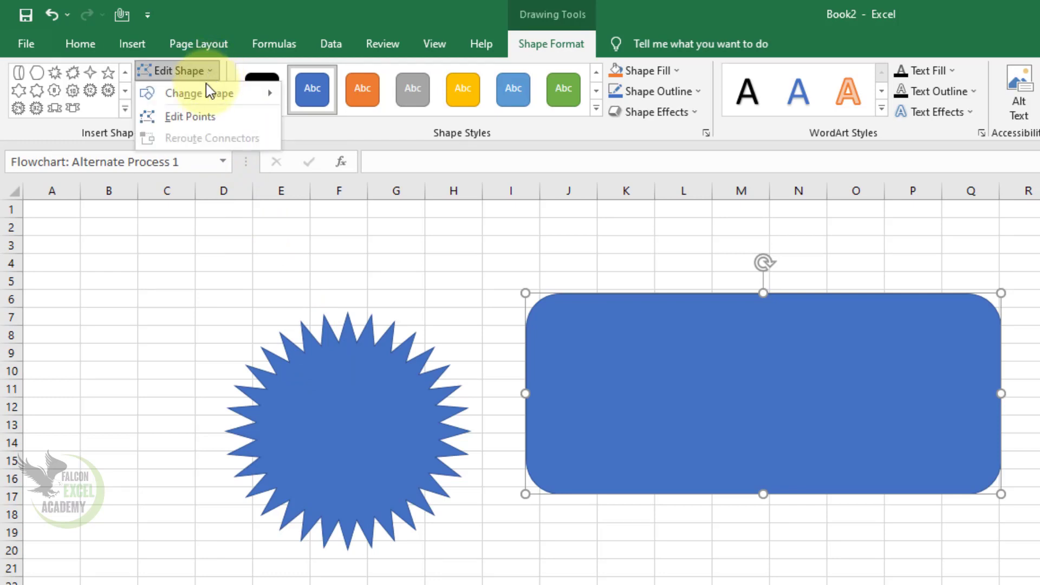
{"action": "left_click", "coordinate": [206, 122]}
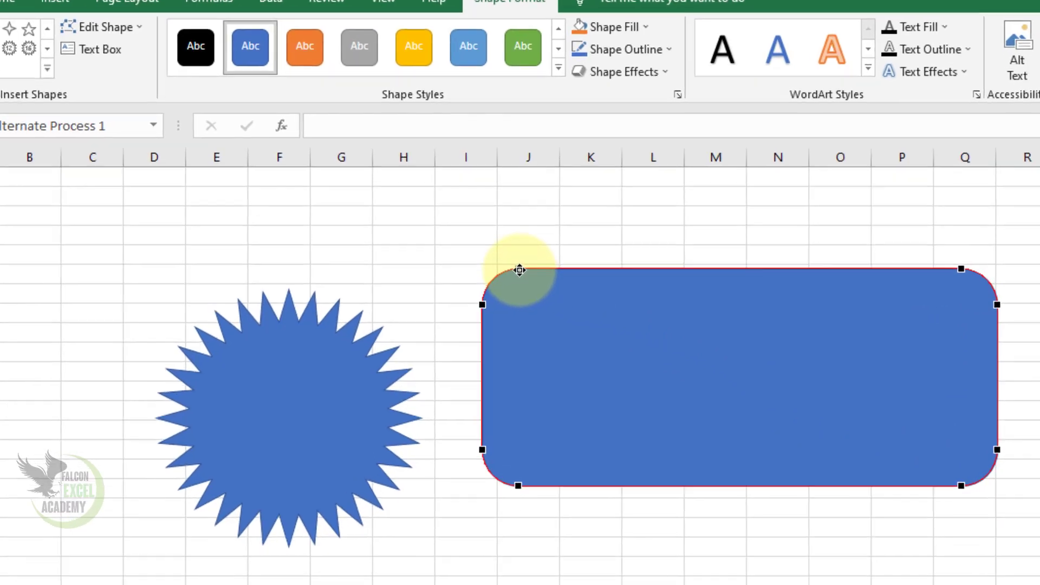
{"action": "left_click", "coordinate": [559, 294]}
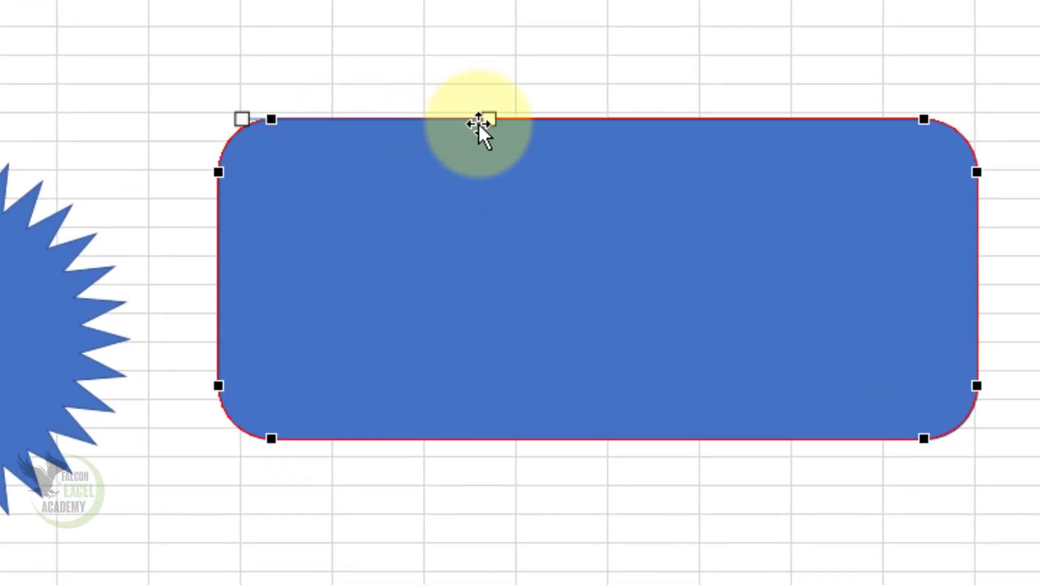
{"action": "left_click_drag", "start_coordinate": [489, 120], "coordinate": [460, 395]}
{"action": "left_click", "coordinate": [924, 438]}
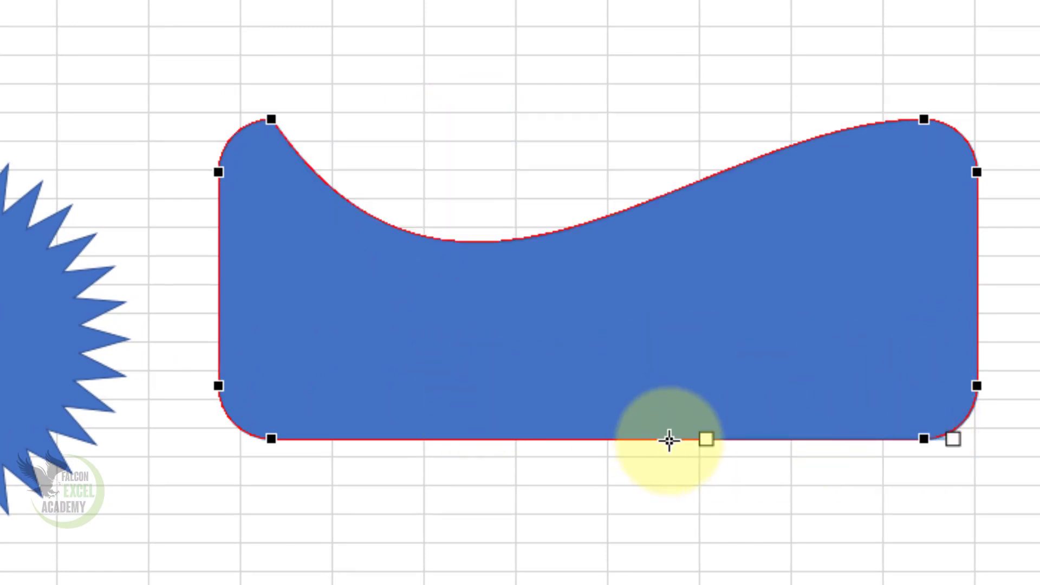
{"action": "left_click_drag", "start_coordinate": [705, 439], "coordinate": [756, 151]}
{"action": "left_click", "coordinate": [1021, 266]}
{"action": "left_click", "coordinate": [828, 302]}
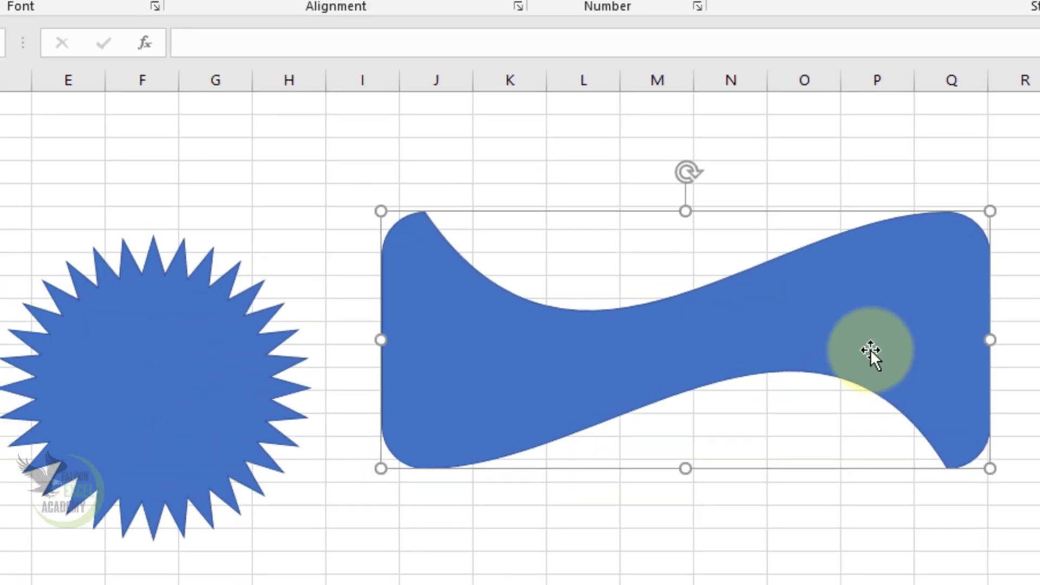
{"action": "key", "text": "Delete"}
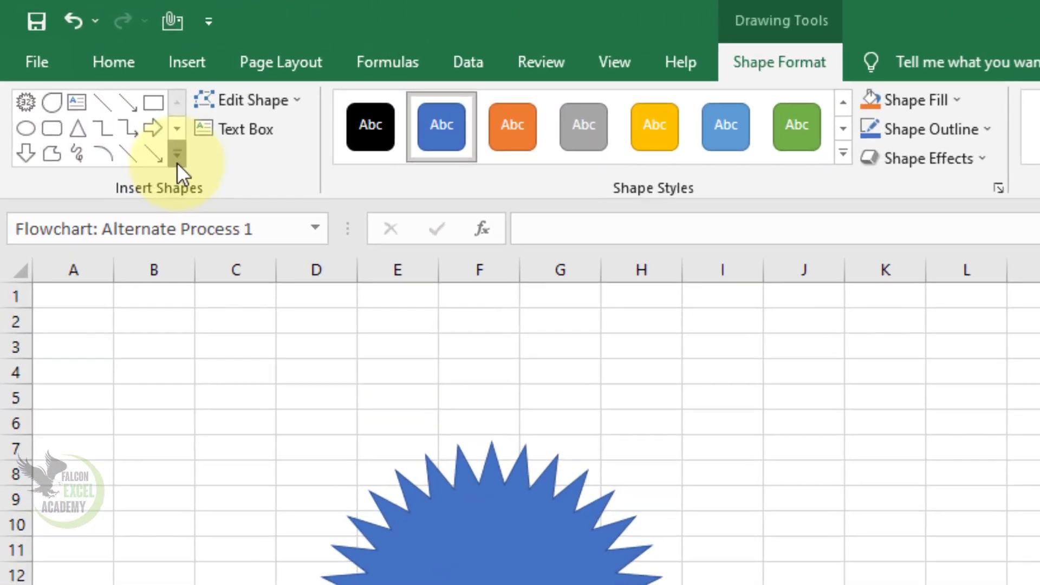
Draw a wide, flat rectangle below the star and position it across about columns E to T.
{"action": "left_click", "coordinate": [177, 162]}
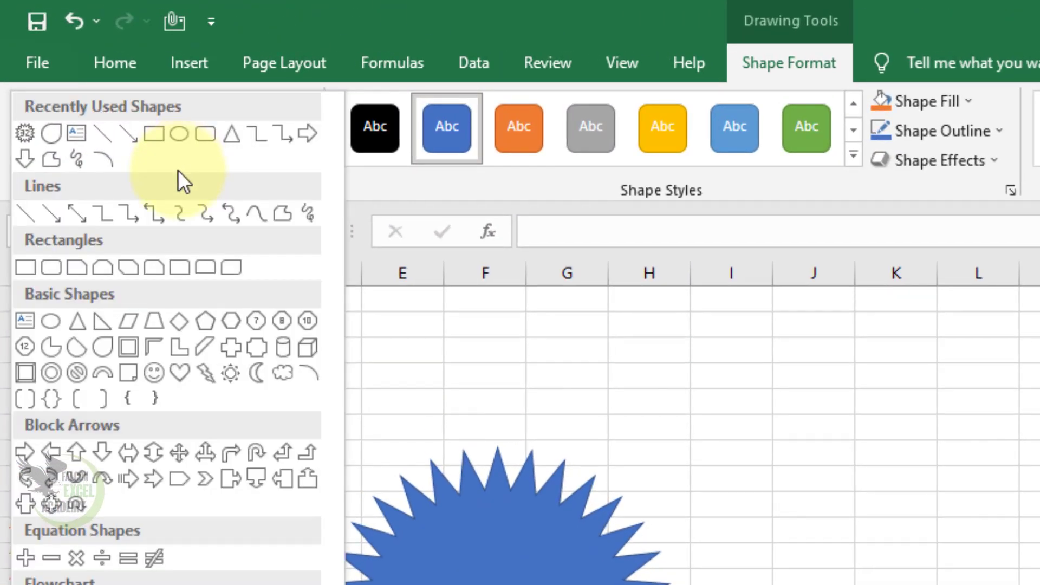
{"action": "left_click", "coordinate": [150, 133]}
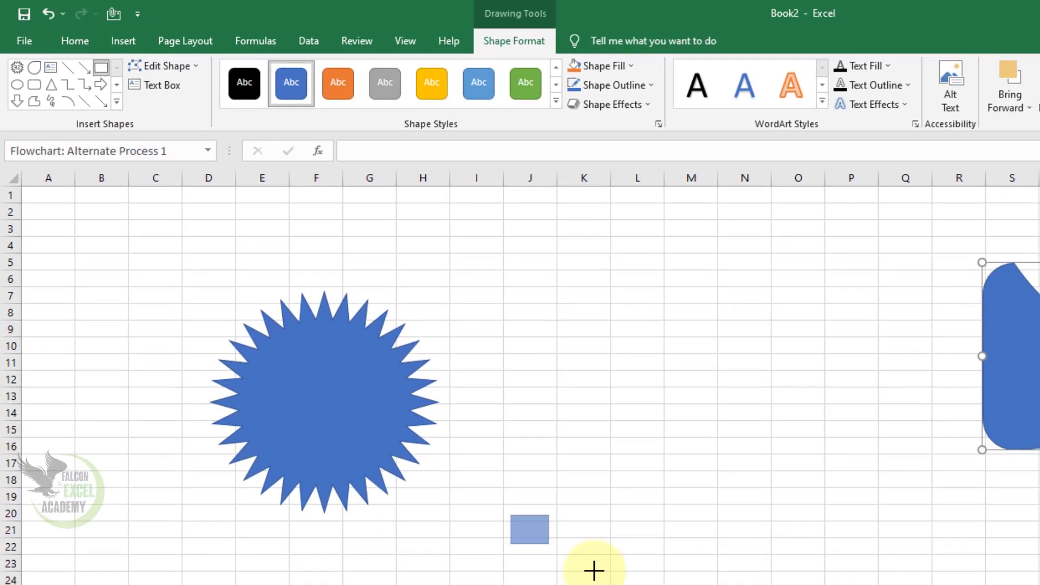
{"action": "mouse_move", "coordinate": [594, 570]}
{"action": "left_mouse_down"}
{"action": "mouse_move", "coordinate": [1021, 510]}
{"action": "mouse_move", "coordinate": [977, 416]}
{"action": "left_mouse_up"}
{"action": "left_click_drag", "start_coordinate": [603, 395], "coordinate": [347, 420]}
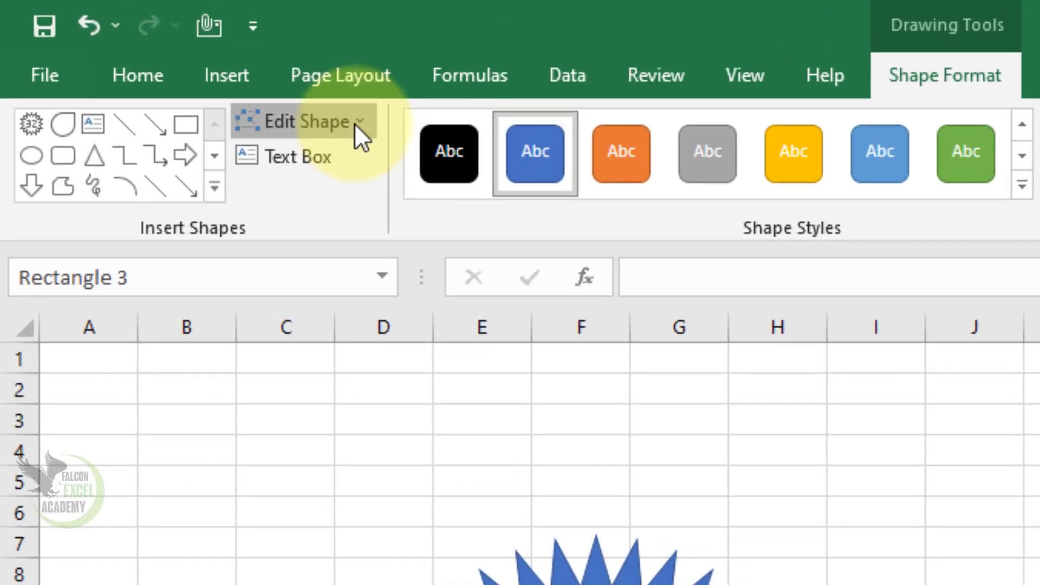
Edit the wide rectangle's points to curve its upper and lower edges upward into a wave, and move it down to about row 21.
{"action": "left_click", "coordinate": [355, 122]}
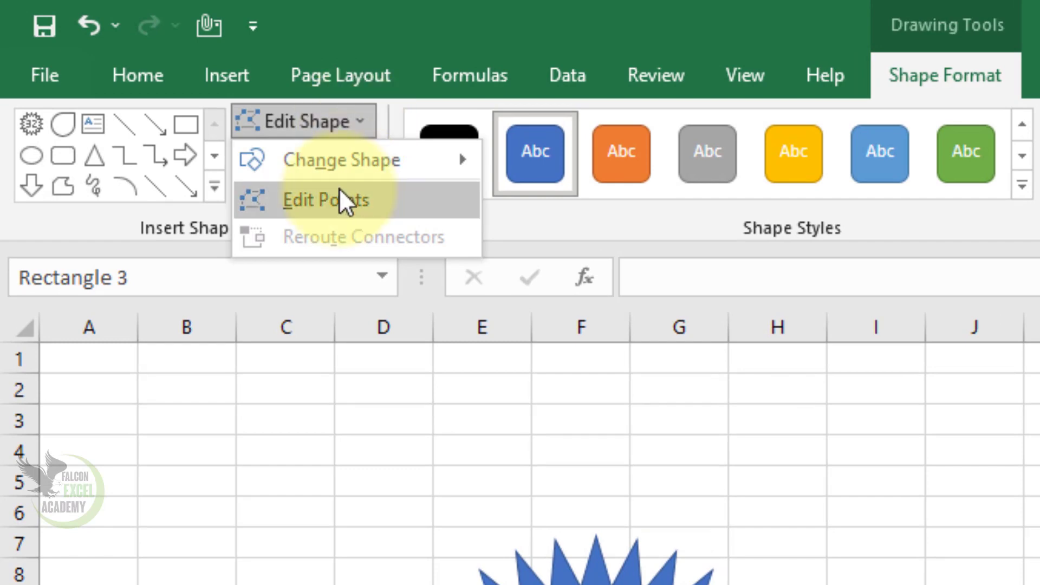
{"action": "left_click", "coordinate": [336, 200]}
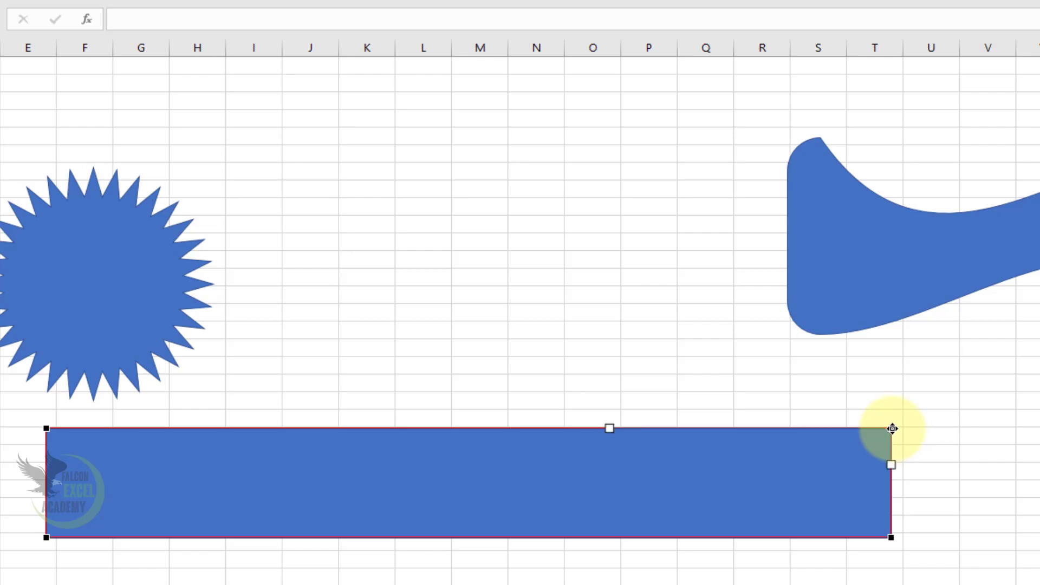
{"action": "left_click_drag", "start_coordinate": [610, 428], "coordinate": [657, 227]}
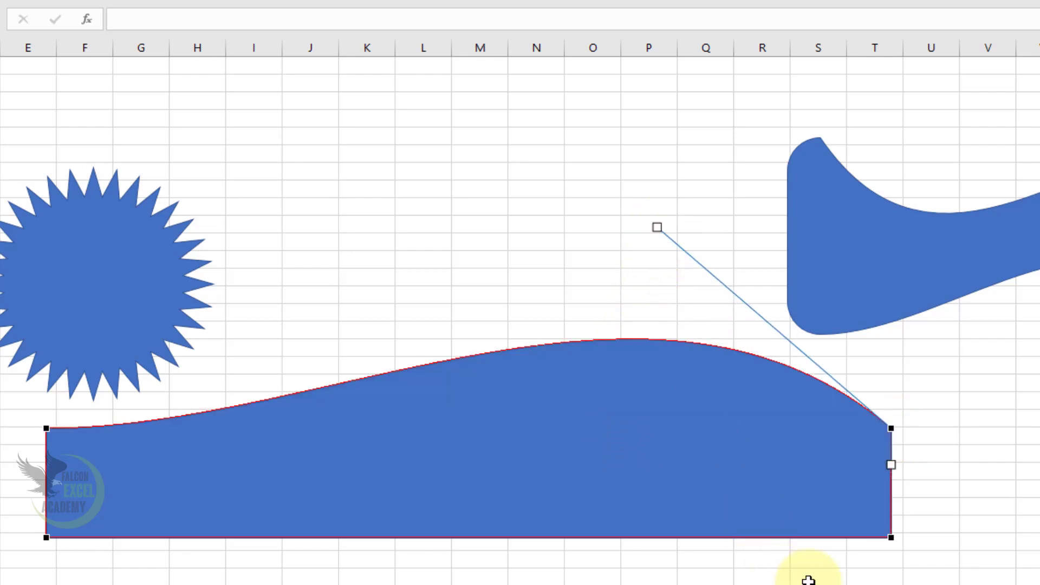
{"action": "left_click", "coordinate": [889, 538]}
{"action": "left_click_drag", "start_coordinate": [610, 538], "coordinate": [619, 272]}
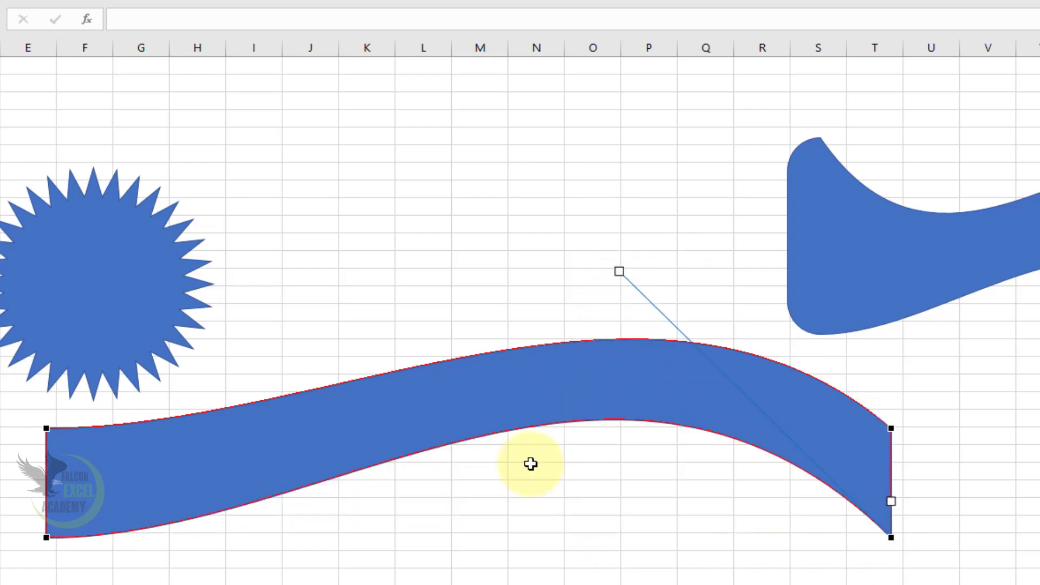
{"action": "left_click", "coordinate": [490, 441]}
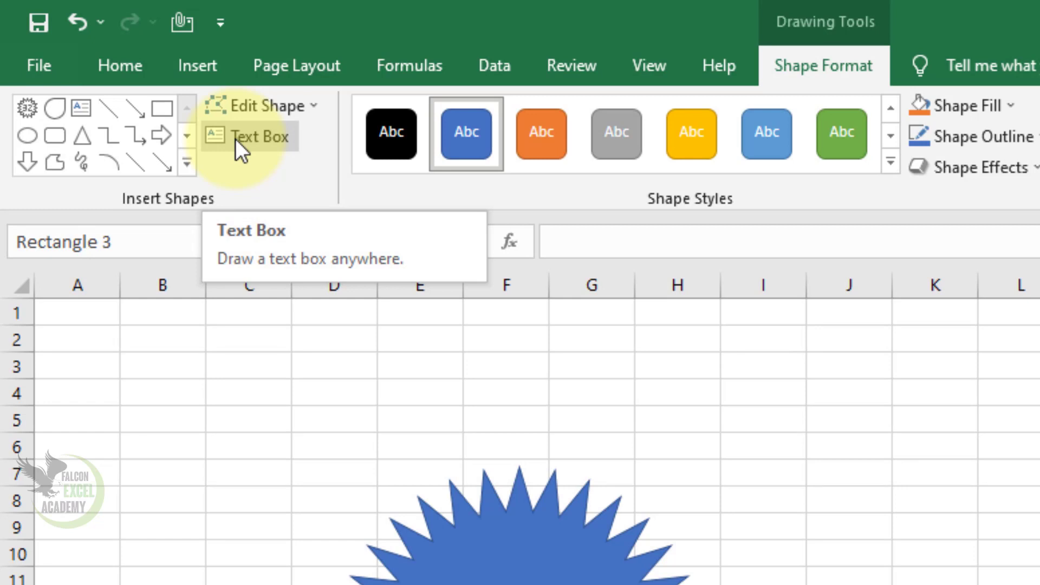
Add a text box reading "Falcon Excel Academy" across about H3 to O7, and move it to start at about I4.
{"action": "left_click", "coordinate": [235, 139]}
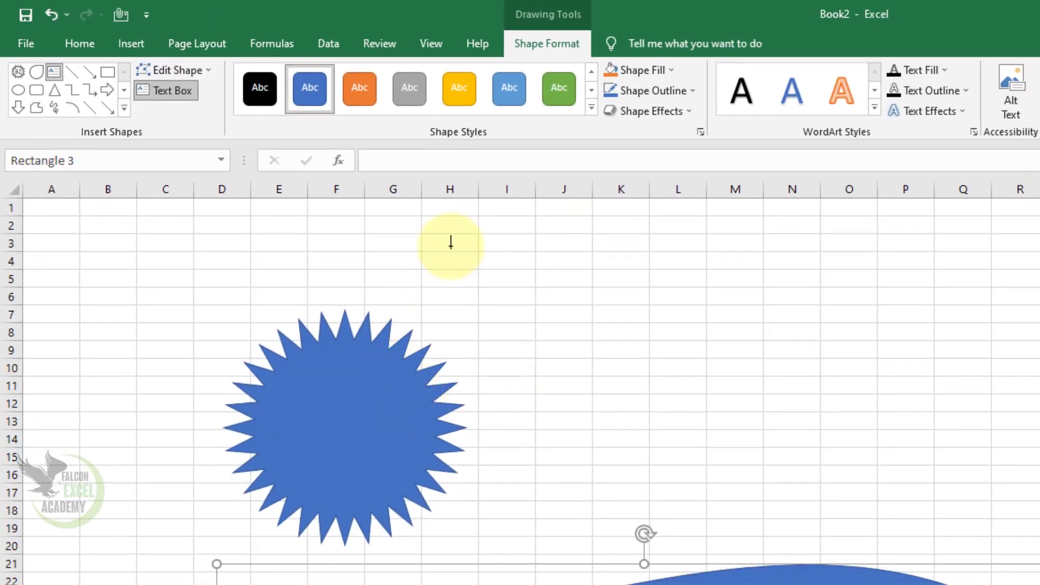
{"action": "left_click_drag", "start_coordinate": [453, 248], "coordinate": [854, 321]}
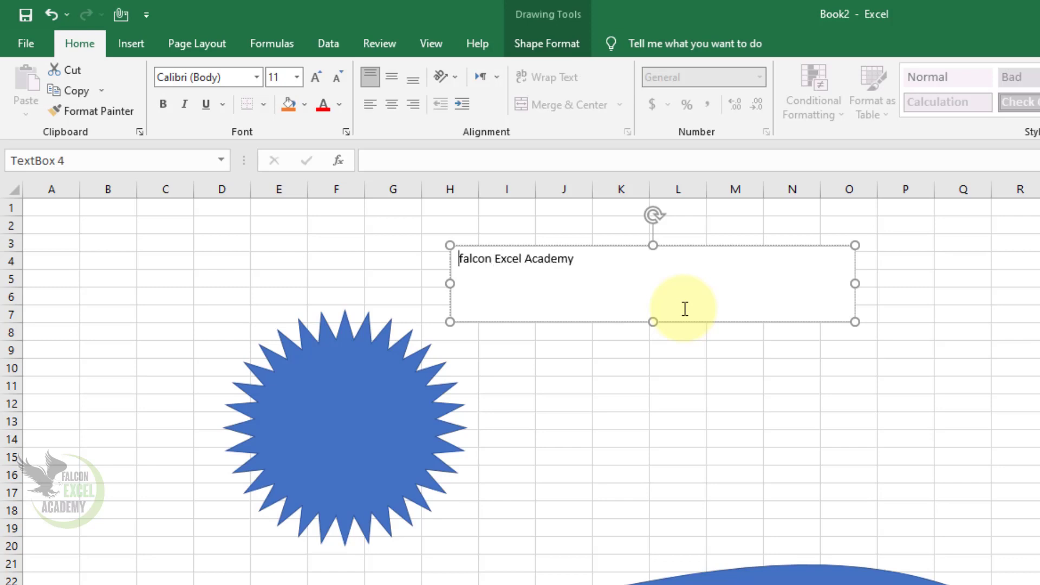
{"action": "type", "text": "F"}
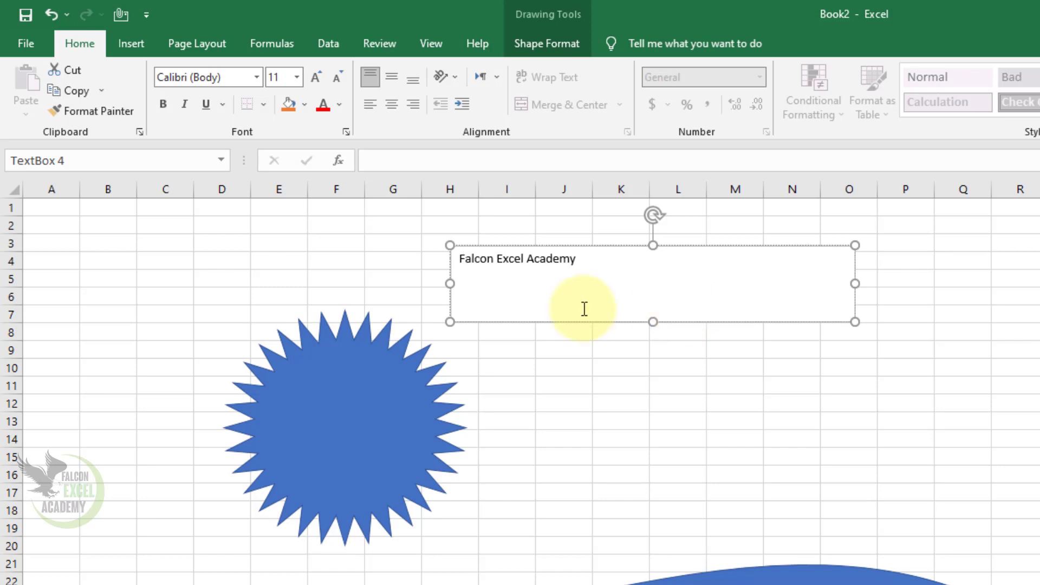
{"action": "left_click_drag", "start_coordinate": [671, 323], "coordinate": [690, 349]}
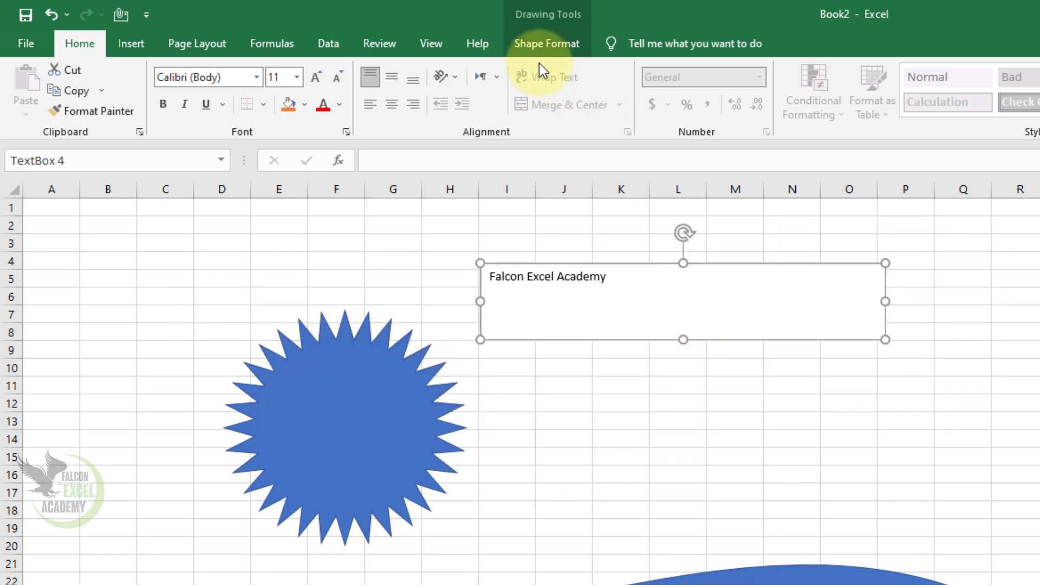
Apply the shadowed gold gradient theme style to the 32-point star and move it over the curved shape, starting at about R10.
{"action": "left_click", "coordinate": [547, 45]}
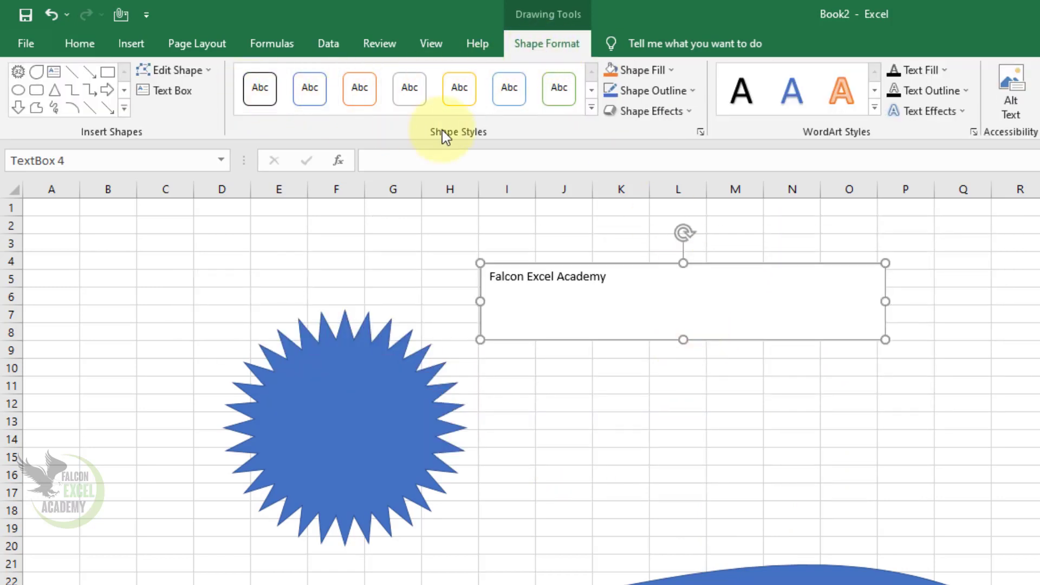
{"action": "left_click", "coordinate": [404, 423]}
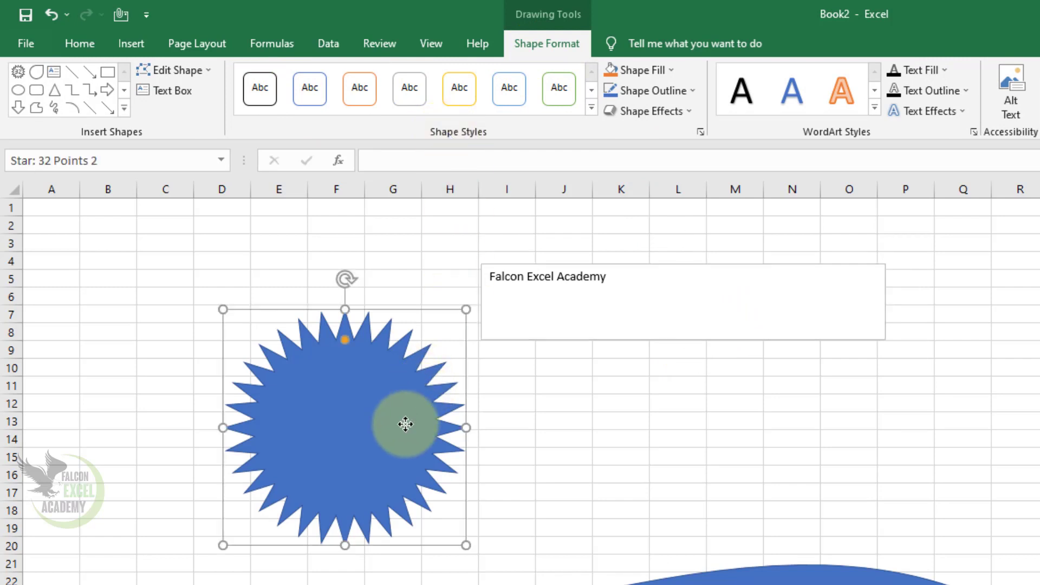
{"action": "left_click_drag", "start_coordinate": [404, 424], "coordinate": [294, 390]}
{"action": "left_click", "coordinate": [593, 108]}
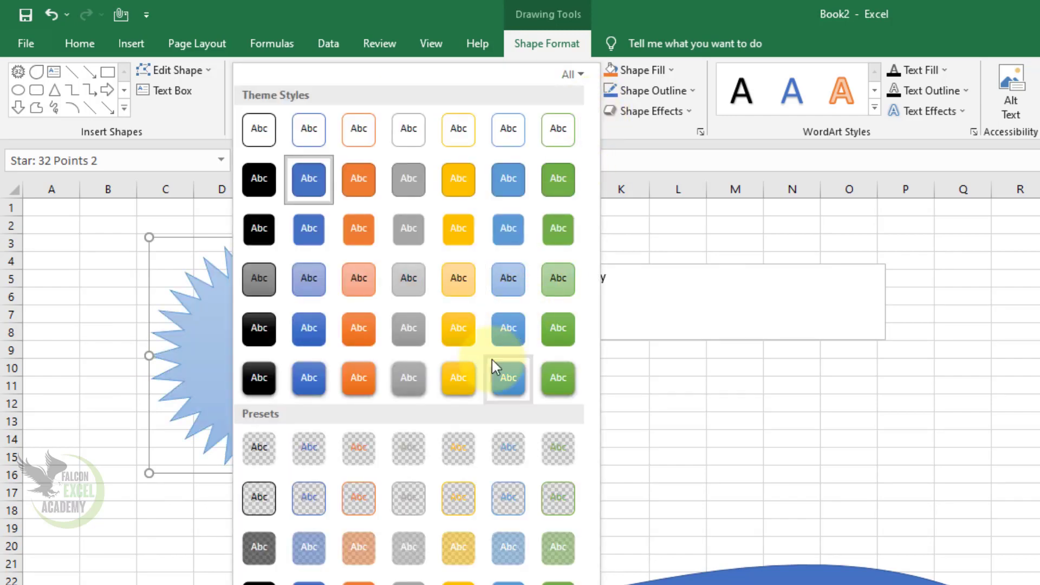
{"action": "left_click", "coordinate": [460, 376]}
{"action": "left_click_drag", "start_coordinate": [344, 378], "coordinate": [1039, 496]}
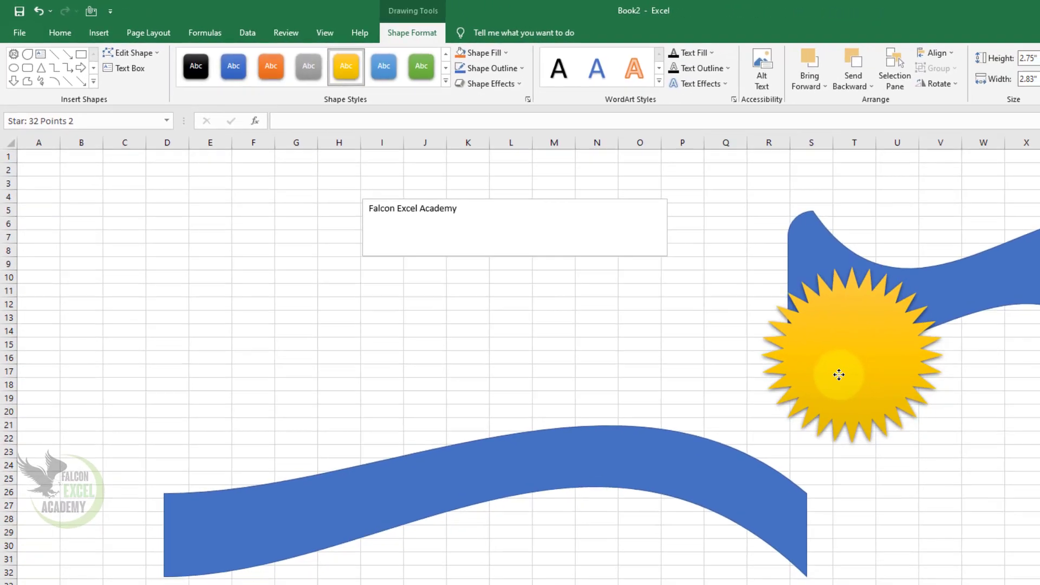
{"action": "left_click_drag", "start_coordinate": [839, 374], "coordinate": [837, 375]}
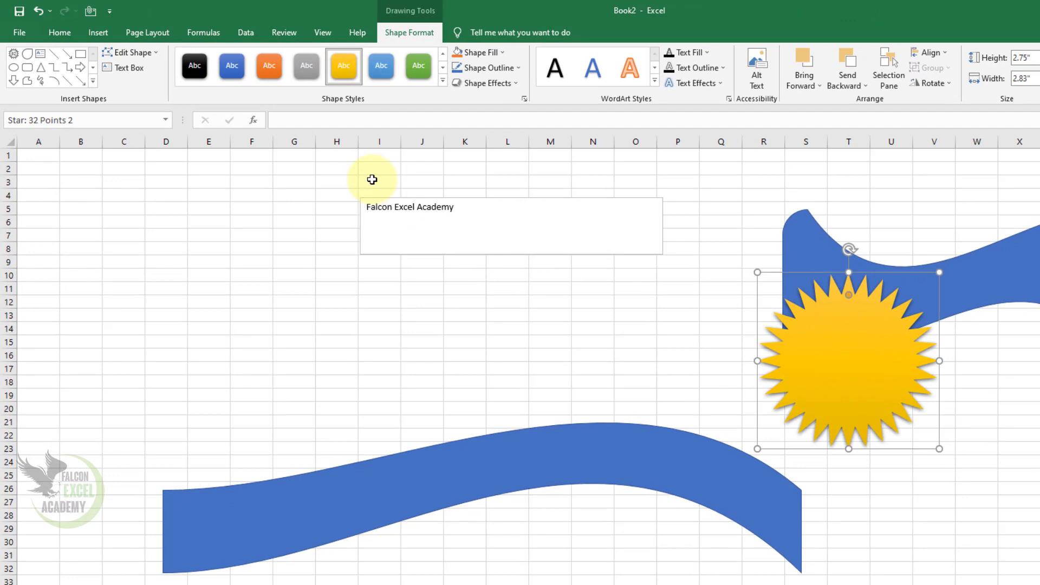
Try the green and light blue styles on the star and settle on the green gradient preset from the last preset row.
{"action": "left_click", "coordinate": [424, 77]}
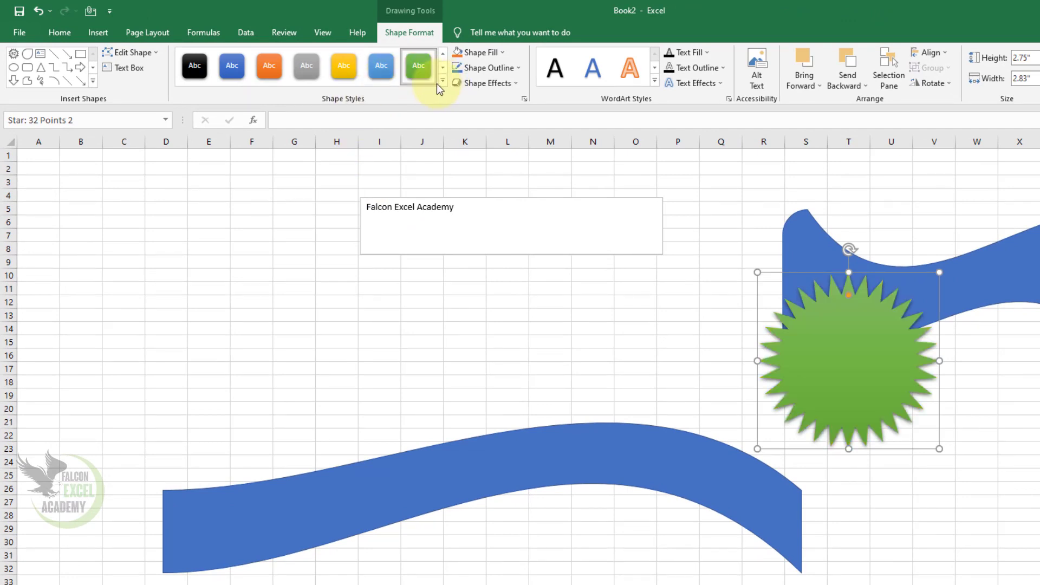
{"action": "left_click", "coordinate": [381, 70]}
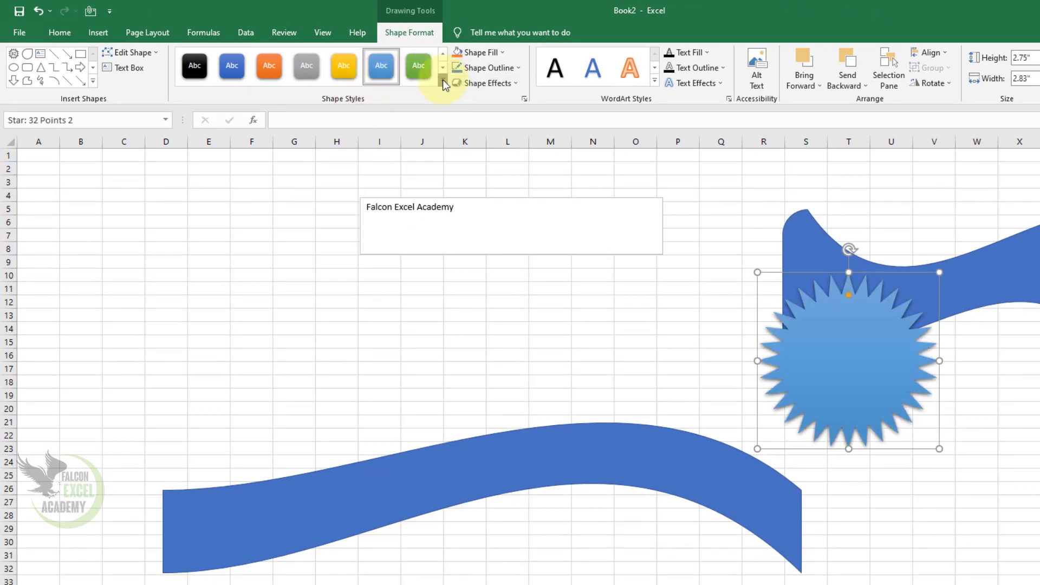
{"action": "left_click", "coordinate": [443, 81]}
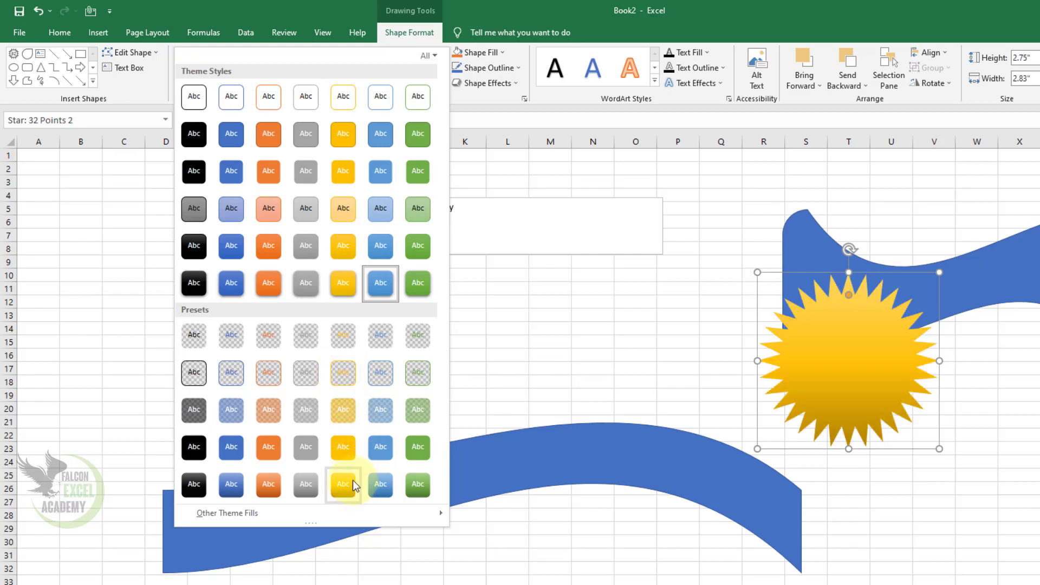
{"action": "left_click", "coordinate": [419, 482]}
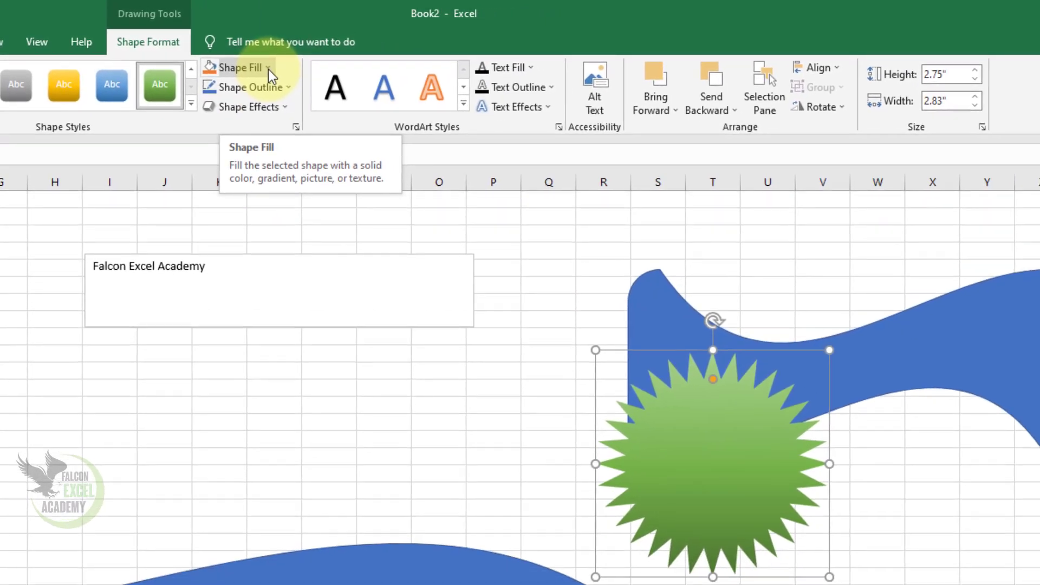
Preview theme colors for the star's fill and fill it with solid orange.
{"action": "left_click", "coordinate": [268, 70]}
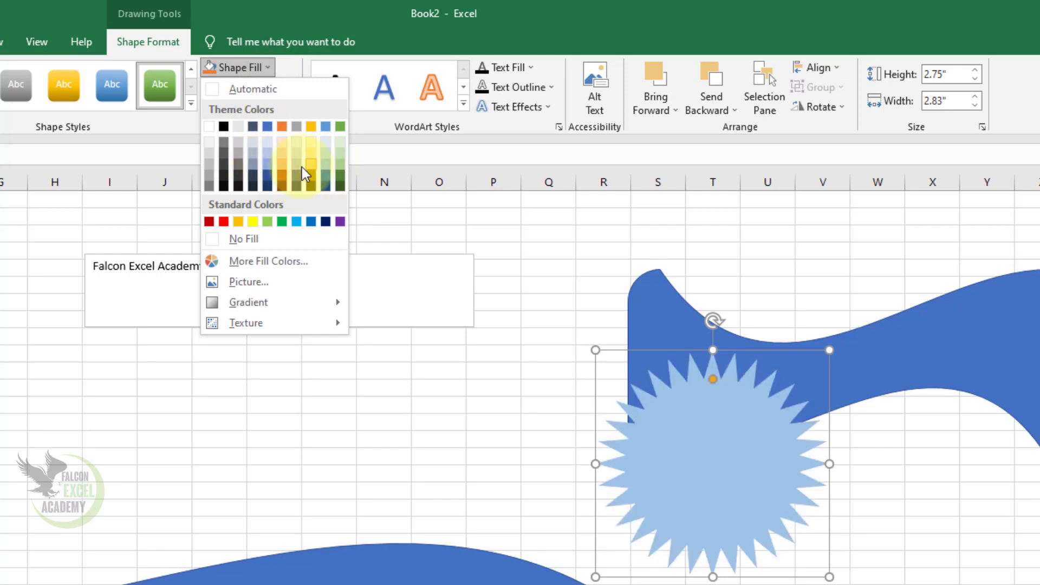
{"action": "left_click", "coordinate": [258, 68]}
{"action": "left_click", "coordinate": [258, 68]}
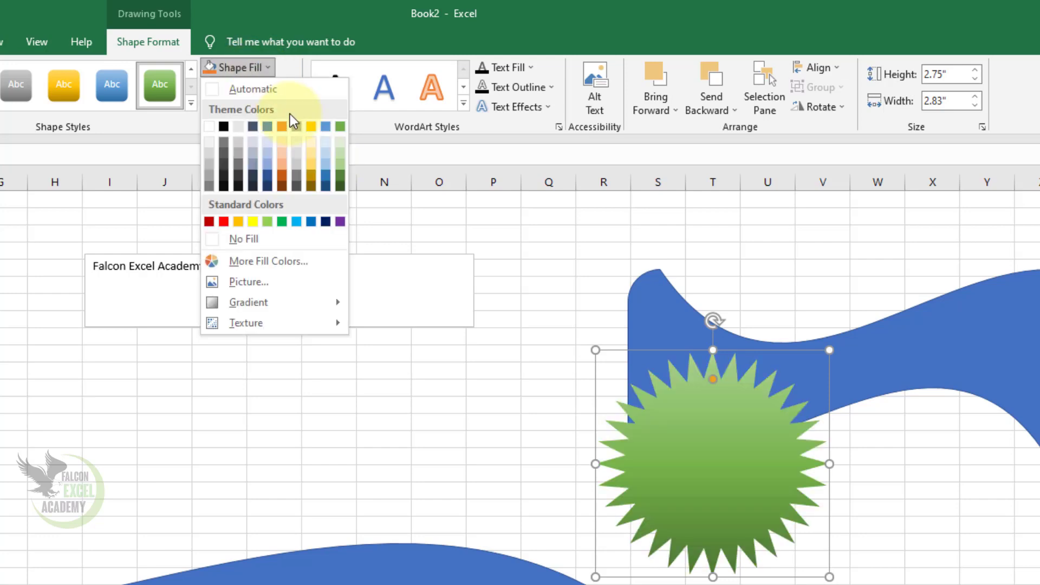
{"action": "left_click", "coordinate": [285, 127]}
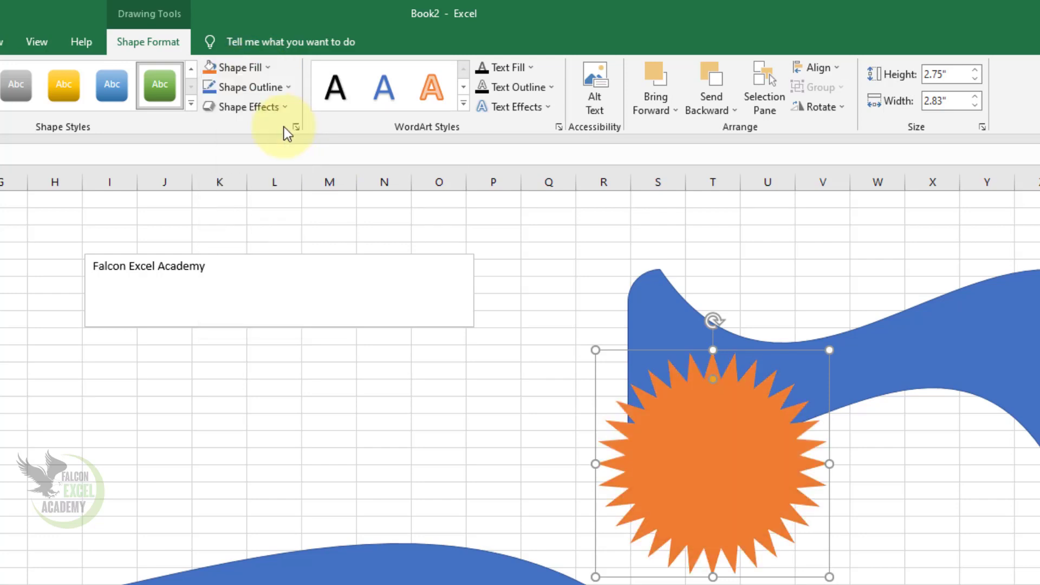
Fill the star with the picture "candle-1281245_1920" from the "wallpaper 2020" folder on drive Falcon (D:).
{"action": "left_click", "coordinate": [265, 72]}
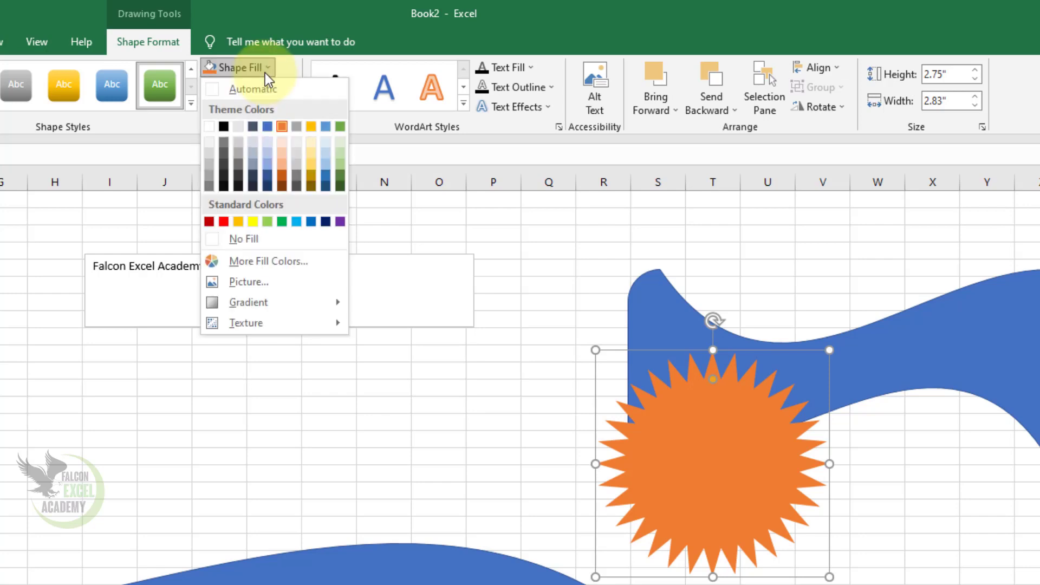
{"action": "left_click", "coordinate": [249, 282]}
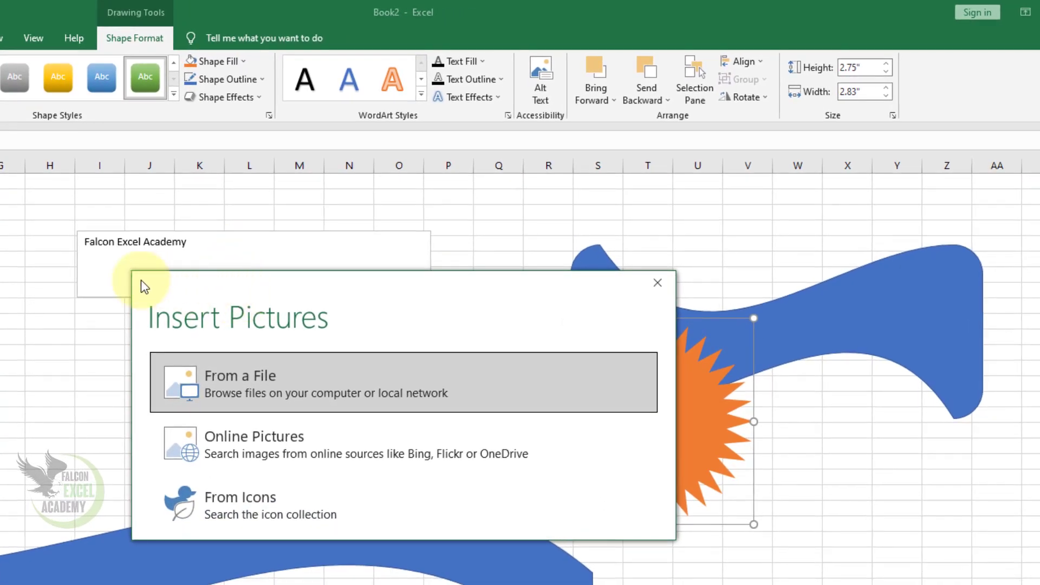
{"action": "left_click", "coordinate": [239, 391]}
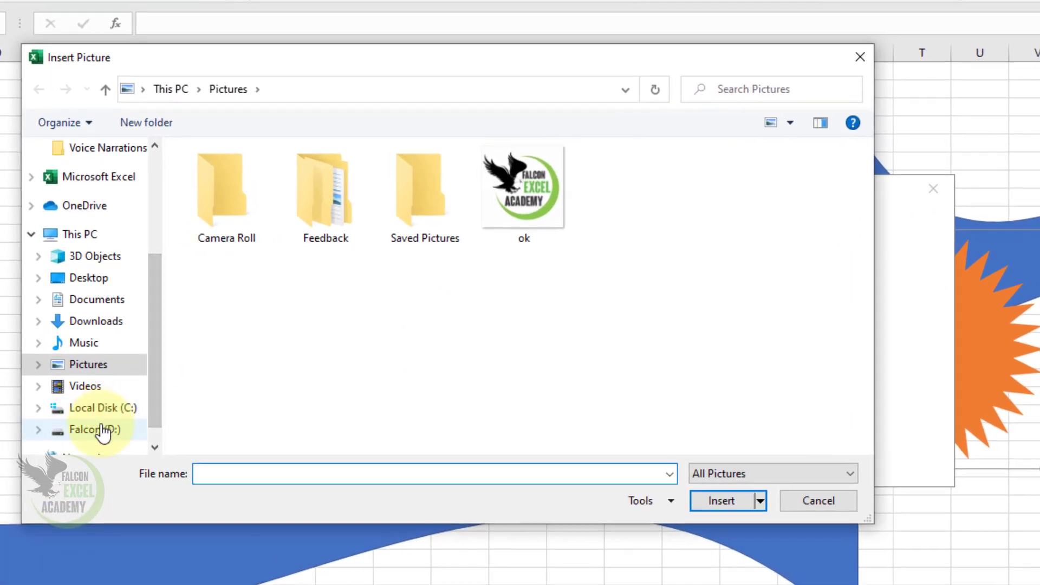
{"action": "left_click", "coordinate": [3, 467]}
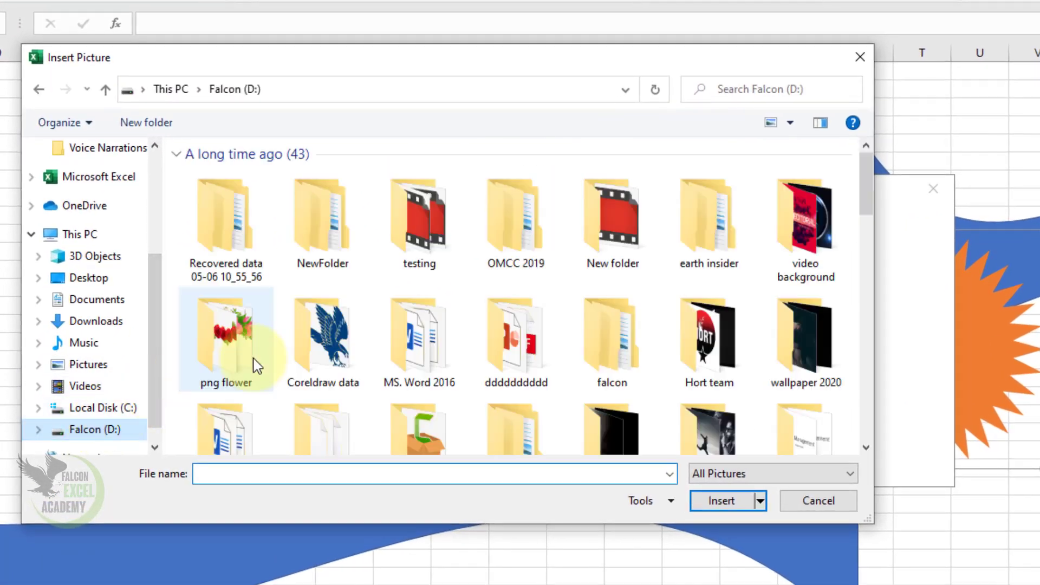
{"action": "left_click", "coordinate": [294, 350]}
{"action": "key", "text": "w"}
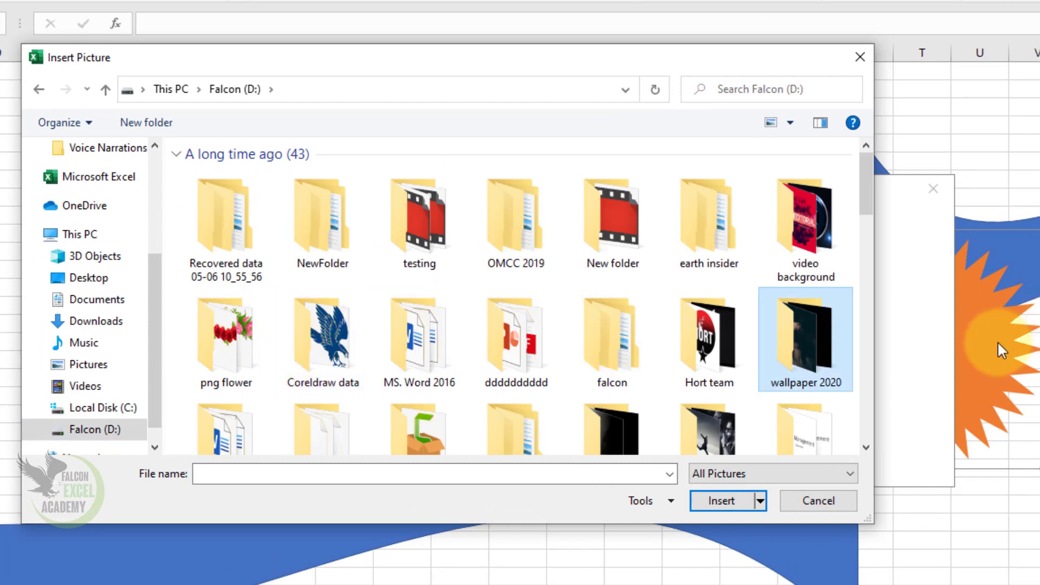
{"action": "double_click", "coordinate": [822, 349]}
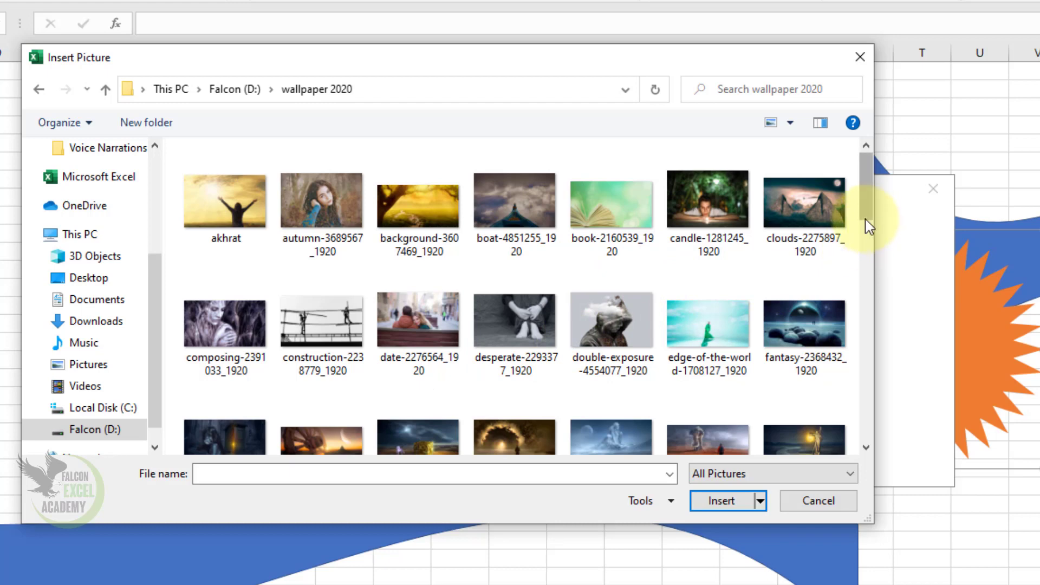
{"action": "left_click", "coordinate": [725, 222]}
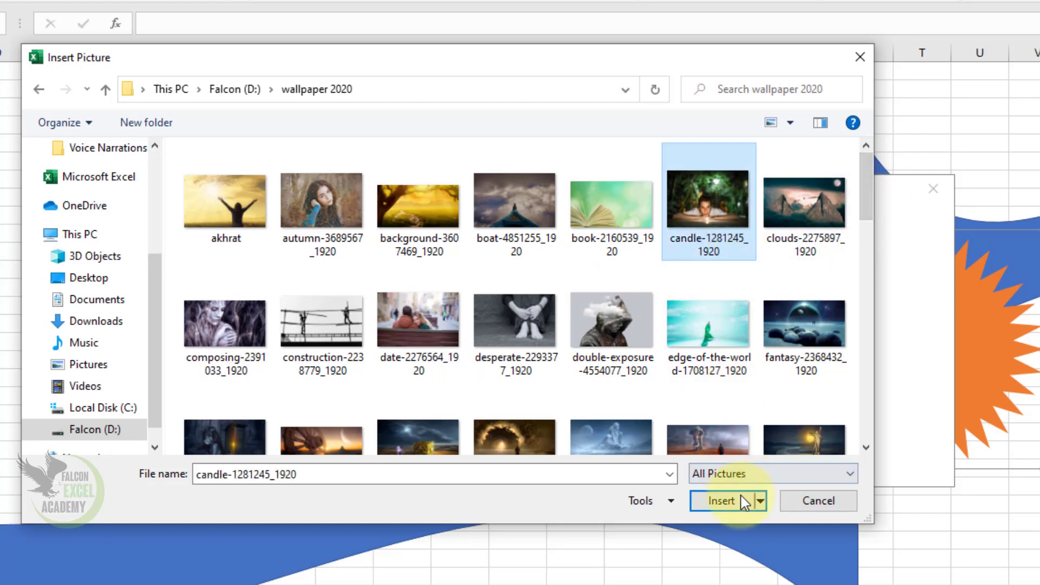
{"action": "left_click", "coordinate": [722, 500]}
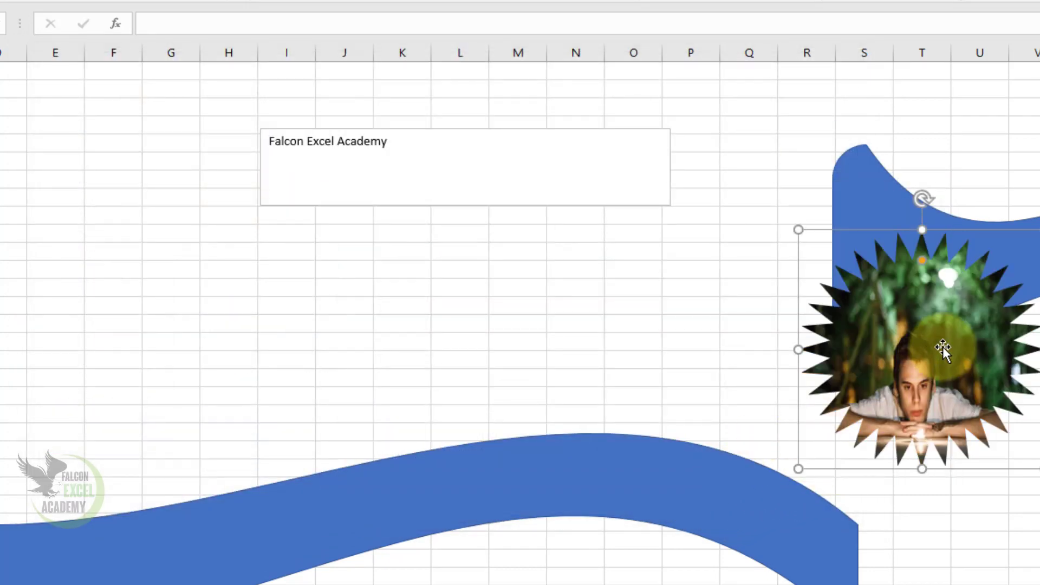
Move the picture-filled star to start at about C6 and raise the wave shape to about row 15.
{"action": "left_click_drag", "start_coordinate": [943, 346], "coordinate": [45, 275]}
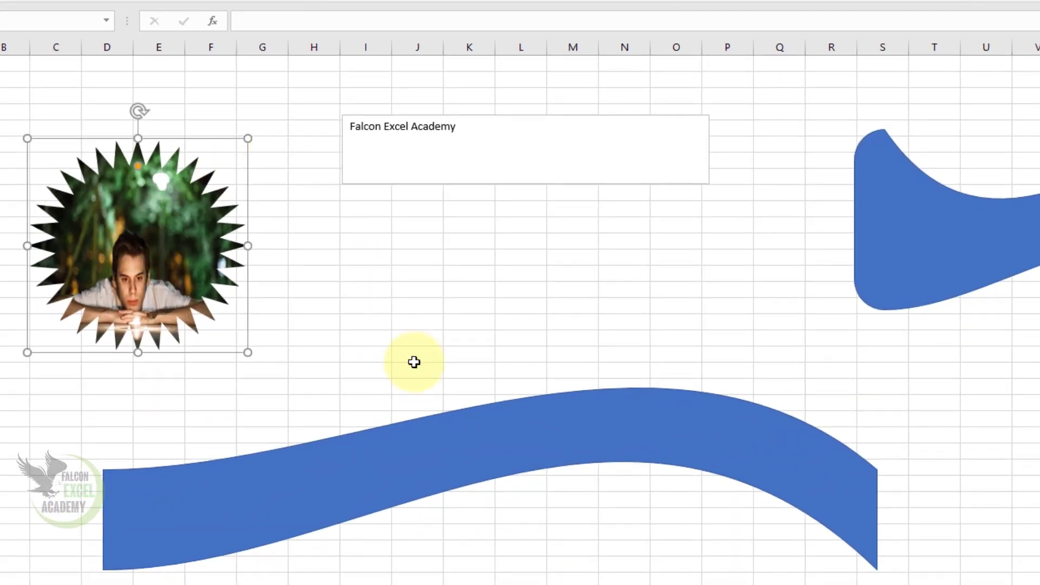
{"action": "left_click_drag", "start_coordinate": [459, 441], "coordinate": [471, 348]}
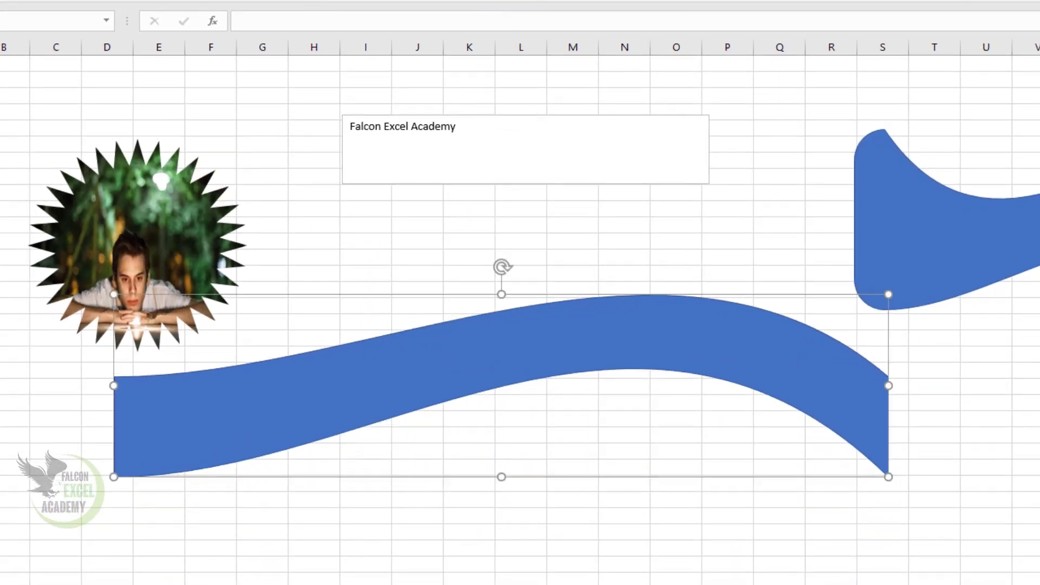
Give the wave shape a gradient fill using the dark green radial preset from the last row of preset gradients.
{"action": "left_click", "coordinate": [605, 7]}
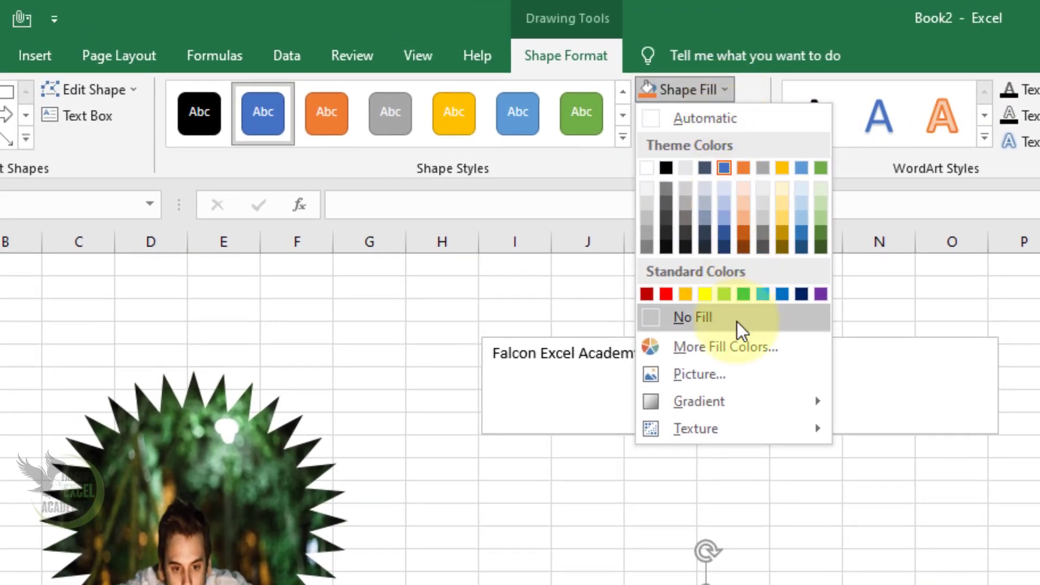
{"action": "mouse_move", "coordinate": [736, 412]}
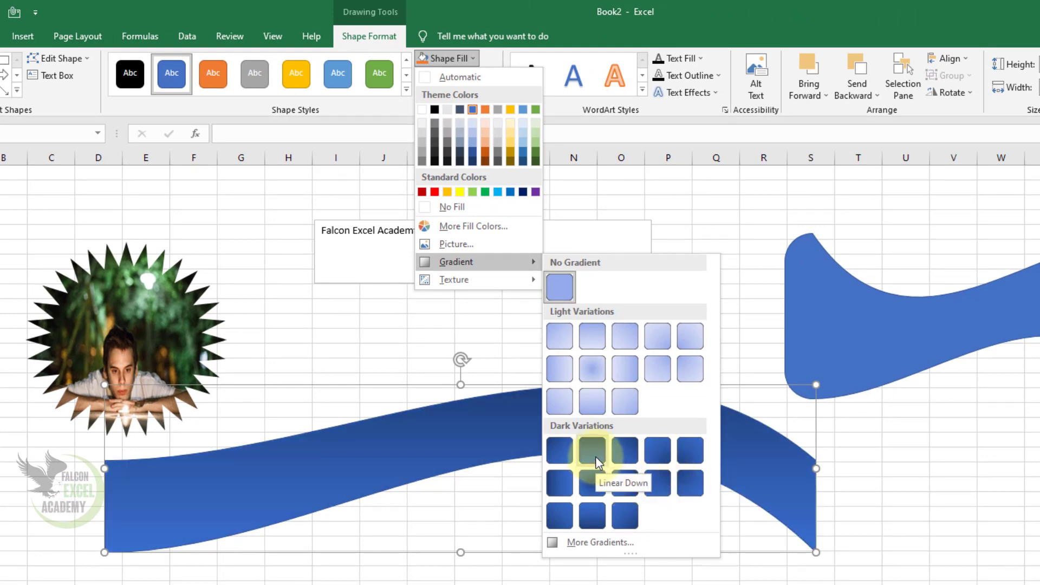
{"action": "left_click", "coordinate": [604, 542]}
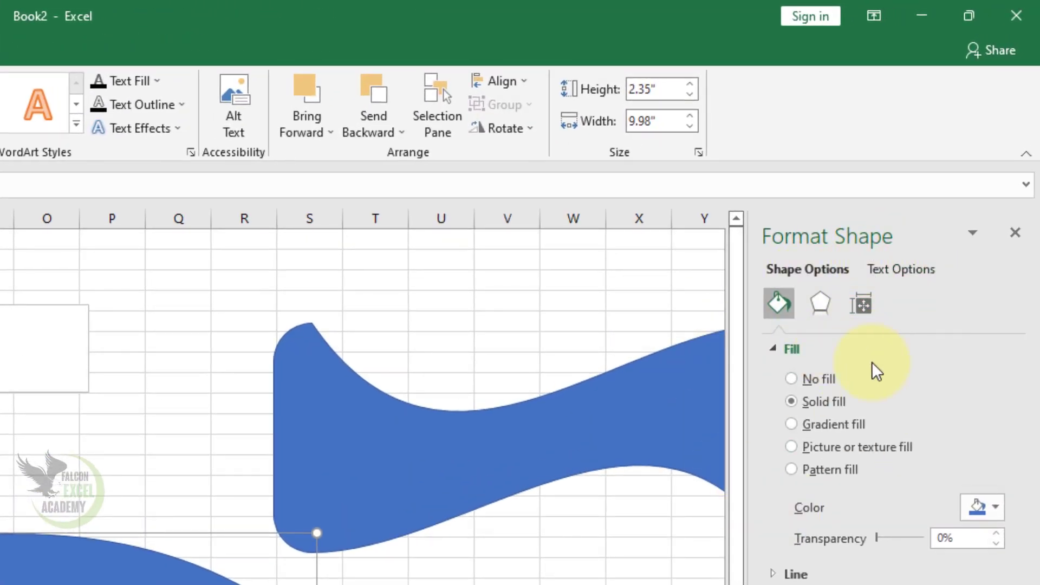
{"action": "left_click", "coordinate": [812, 423]}
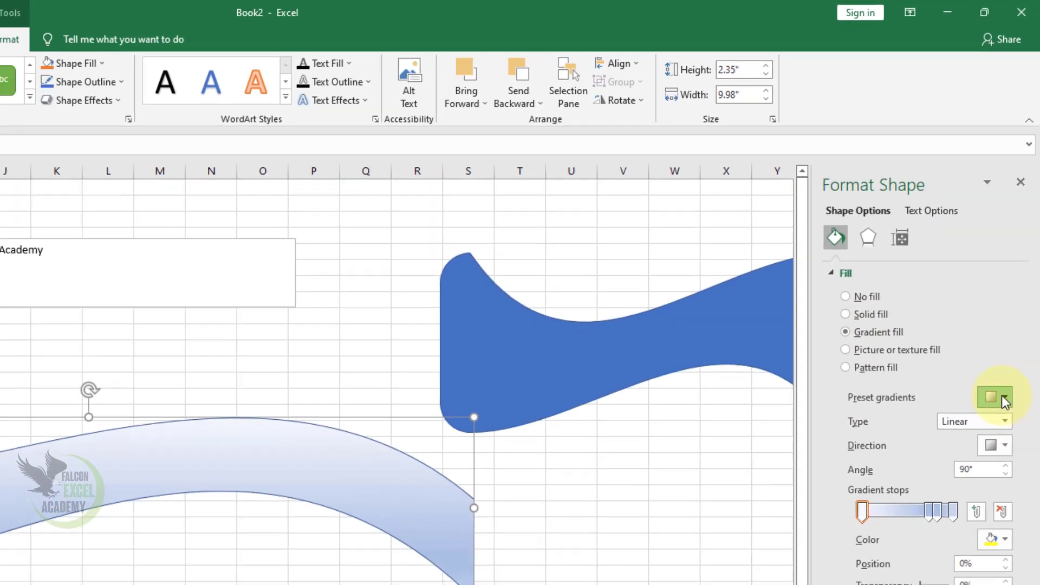
{"action": "left_click", "coordinate": [982, 507]}
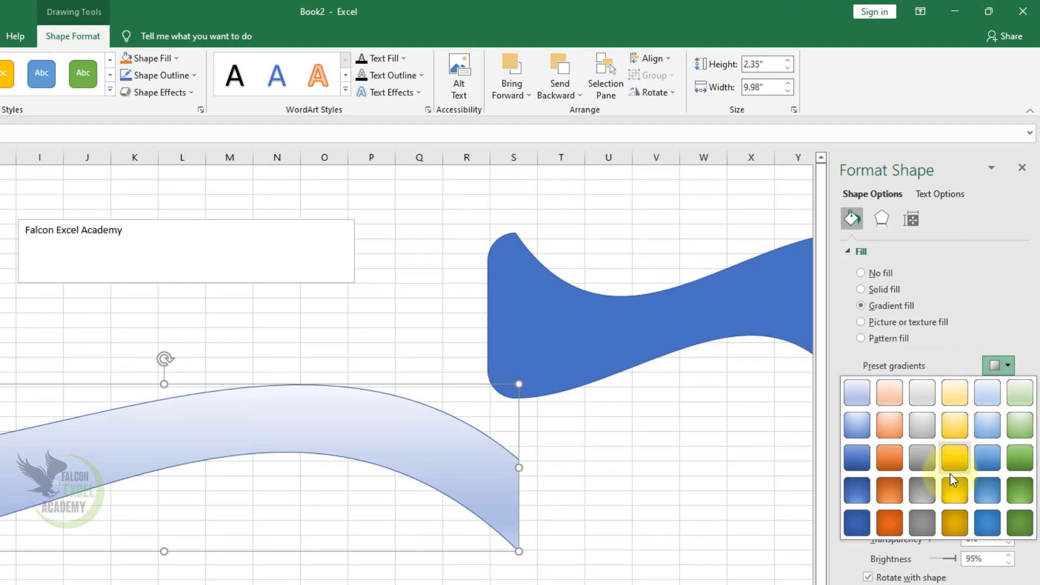
{"action": "left_click", "coordinate": [1021, 522]}
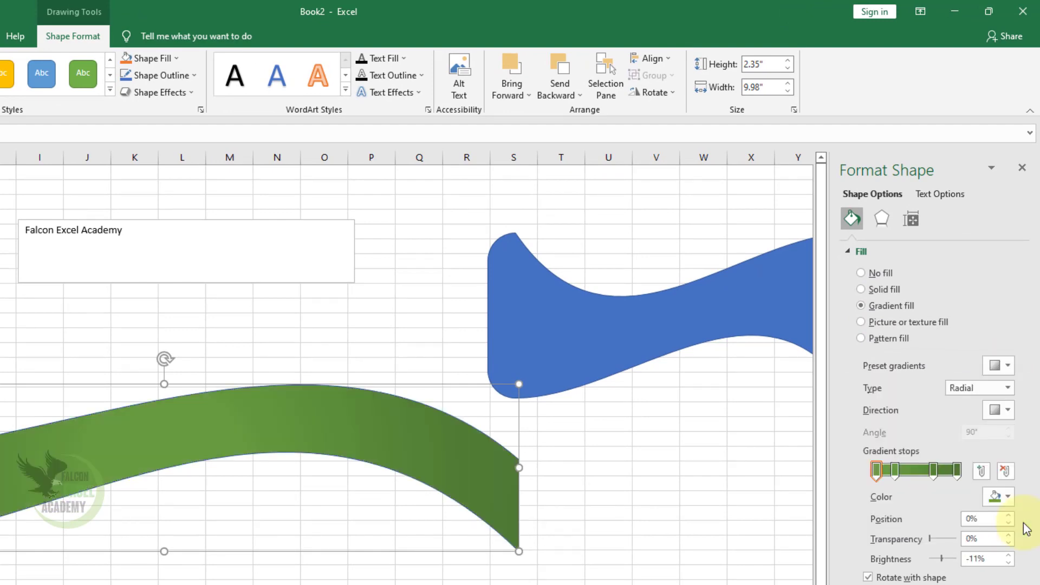
Try the Linear and Radial gradient types on the wave shape and set its gradient type to Rectangular.
{"action": "left_click", "coordinate": [998, 388]}
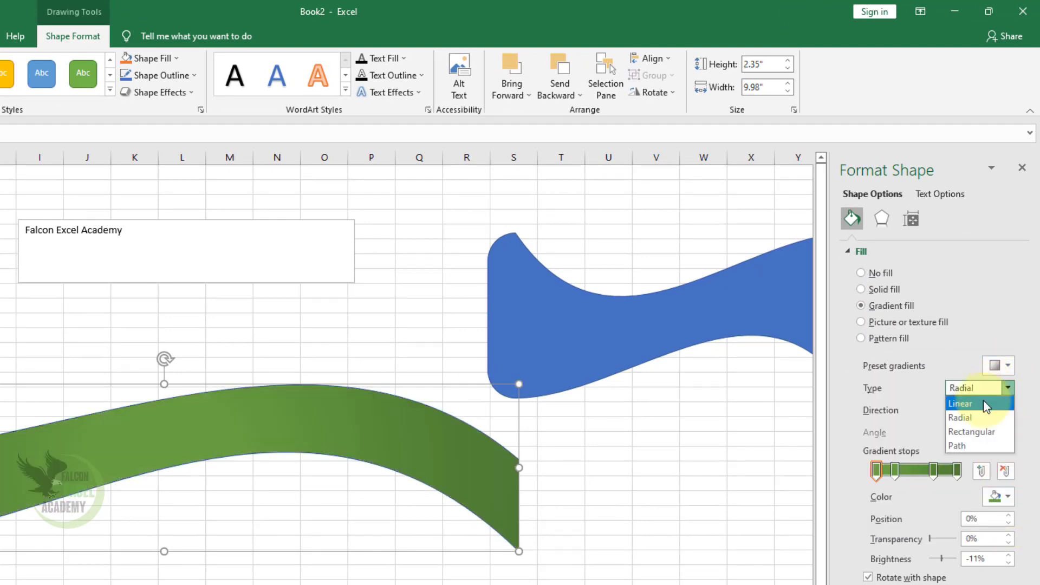
{"action": "left_click", "coordinate": [983, 404]}
{"action": "left_click", "coordinate": [986, 387]}
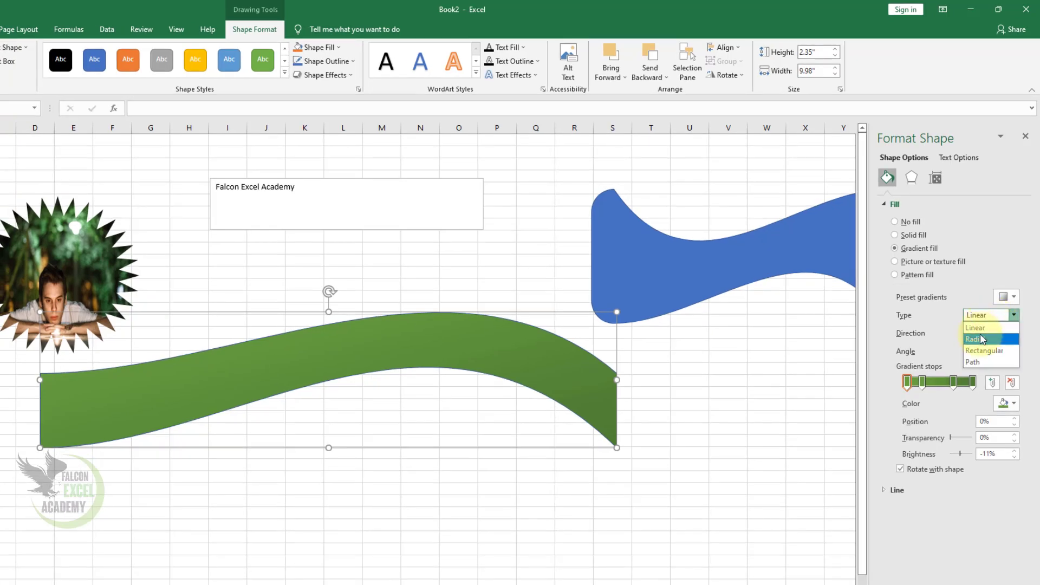
{"action": "left_click", "coordinate": [980, 336]}
{"action": "left_click", "coordinate": [989, 318]}
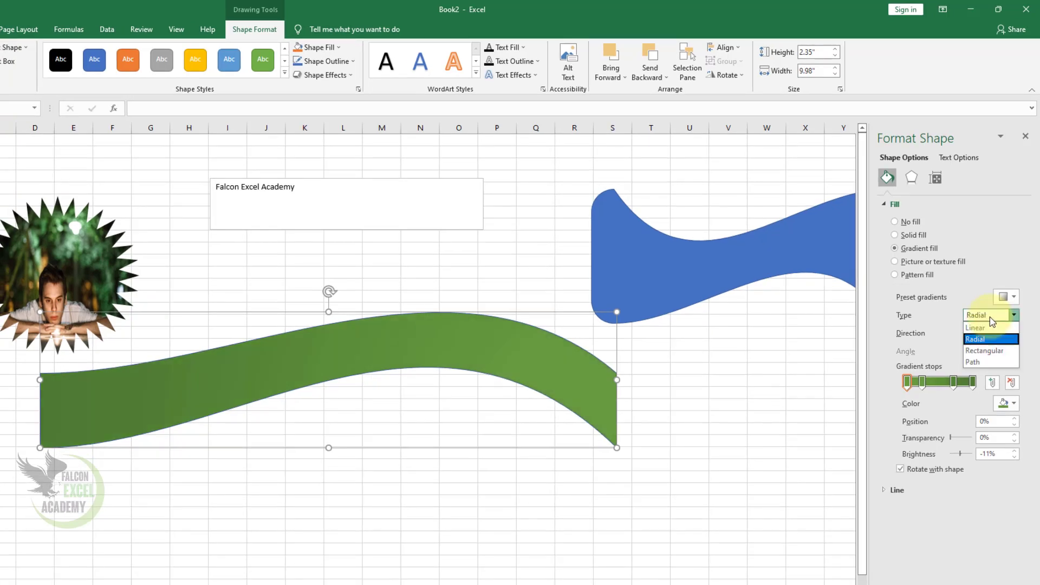
{"action": "left_click", "coordinate": [984, 354]}
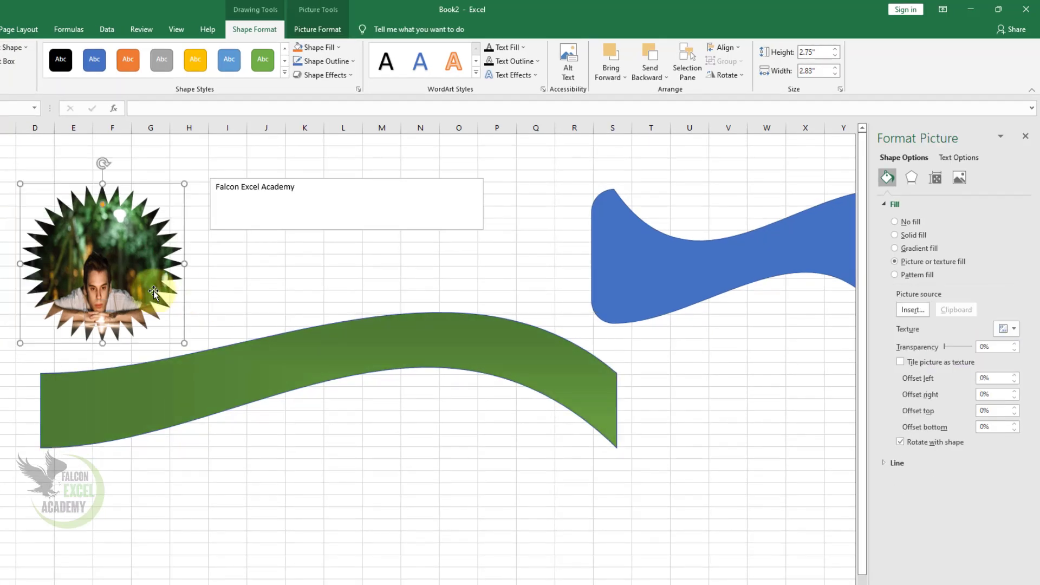
Reposition the star slightly beside the text box and switch its fill to Gradient fill and back to Picture or texture fill.
{"action": "left_click_drag", "start_coordinate": [111, 275], "coordinate": [105, 283]}
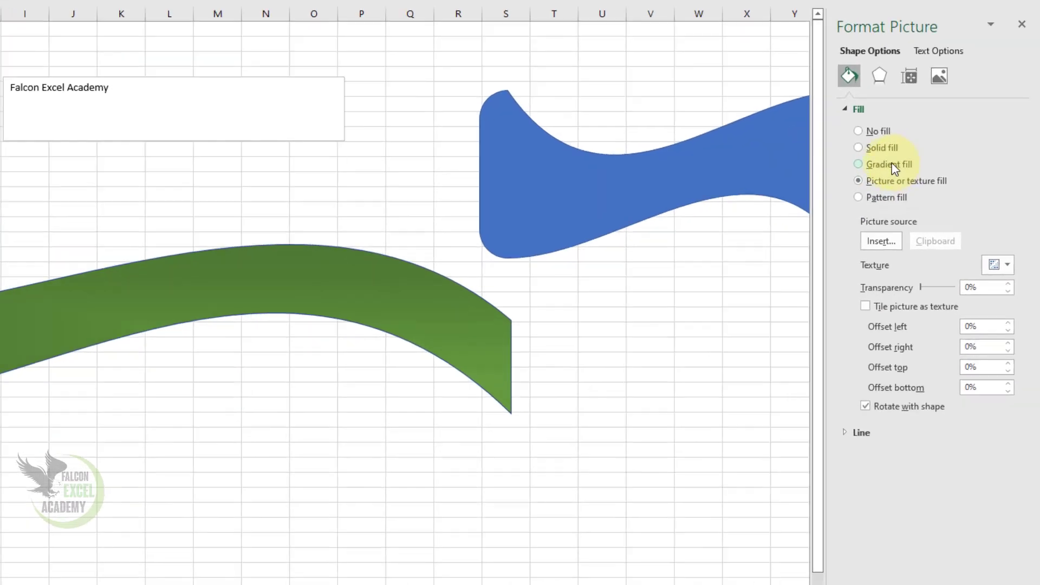
{"action": "left_click", "coordinate": [893, 168]}
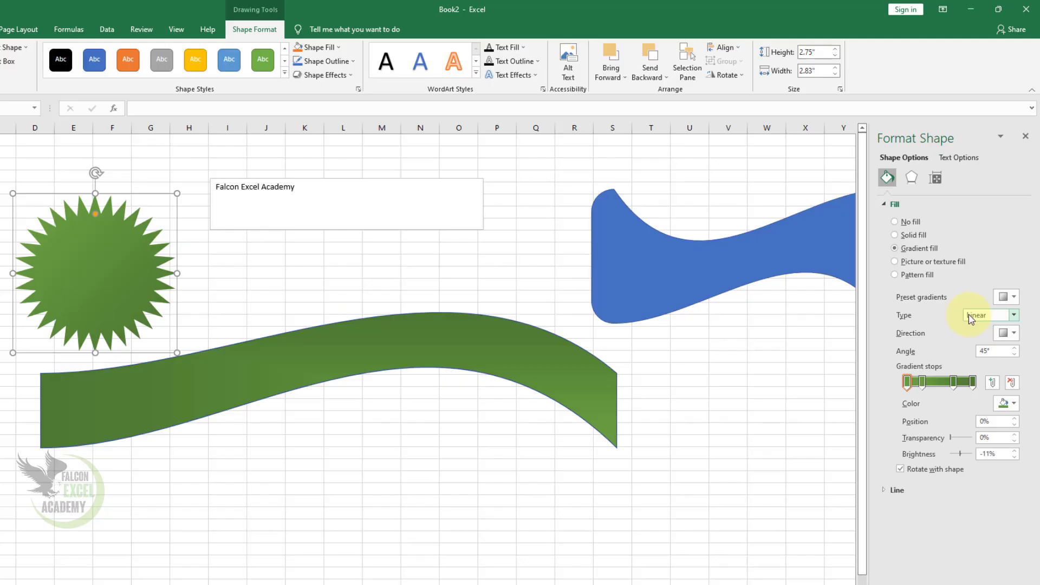
{"action": "left_click", "coordinate": [975, 135]}
{"action": "left_click", "coordinate": [932, 214]}
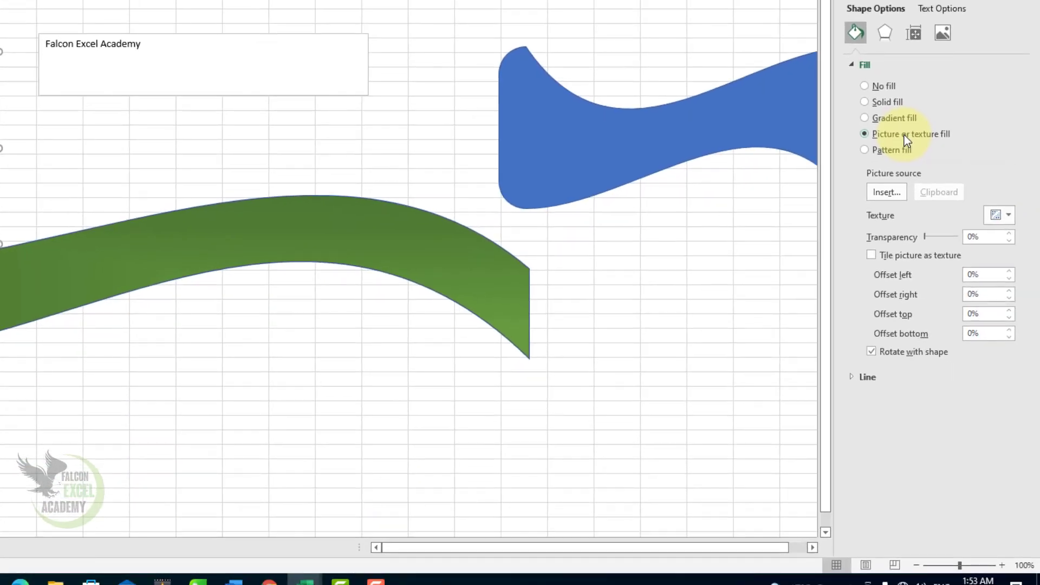
View the picture sources for the star's fill, and give the star a large checkerboard pattern fill.
{"action": "left_click", "coordinate": [884, 201]}
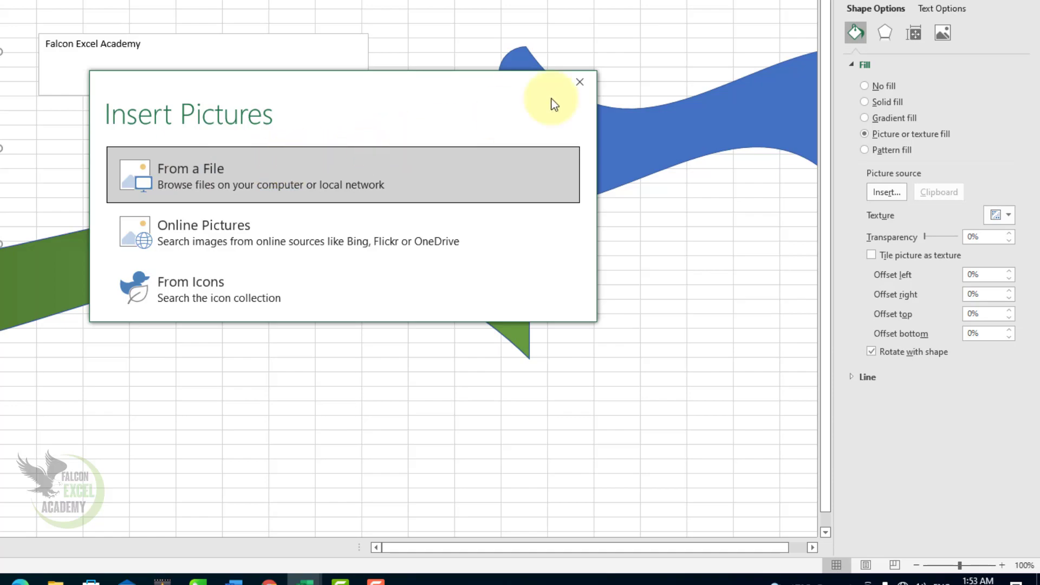
{"action": "left_click", "coordinate": [577, 84]}
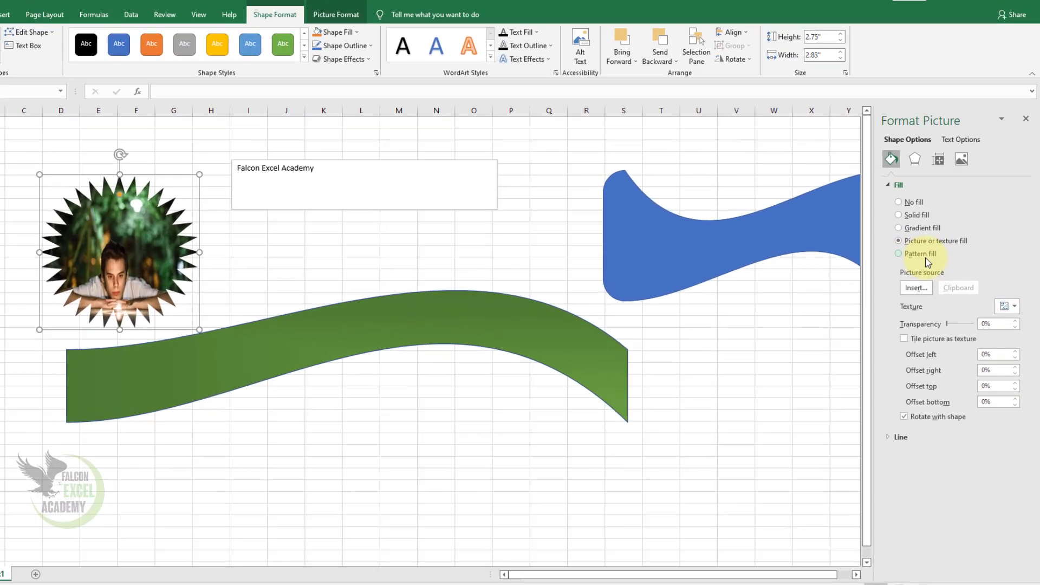
{"action": "left_click", "coordinate": [903, 159]}
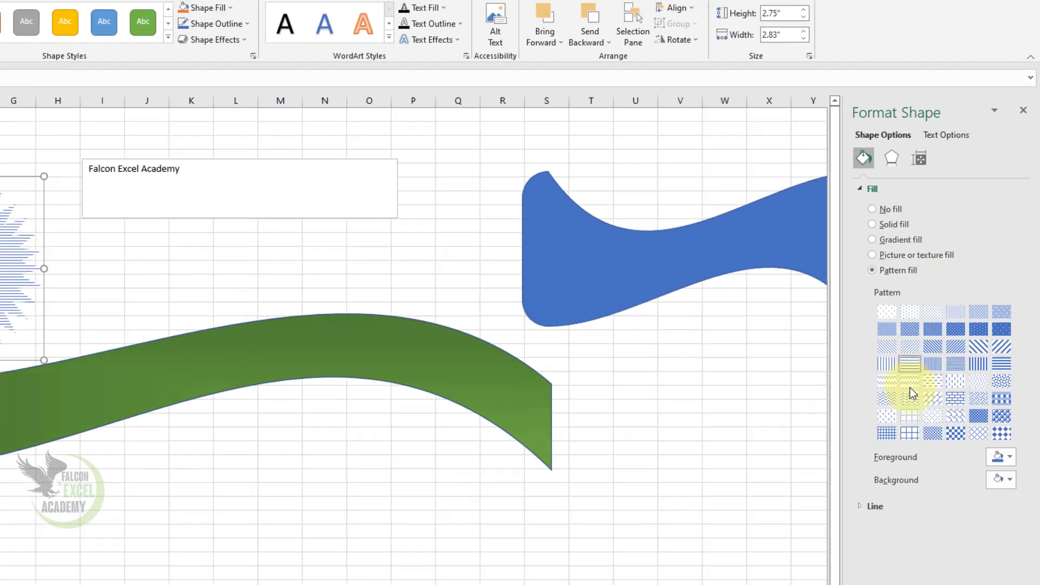
{"action": "left_click", "coordinate": [860, 438]}
{"action": "left_click", "coordinate": [967, 414]}
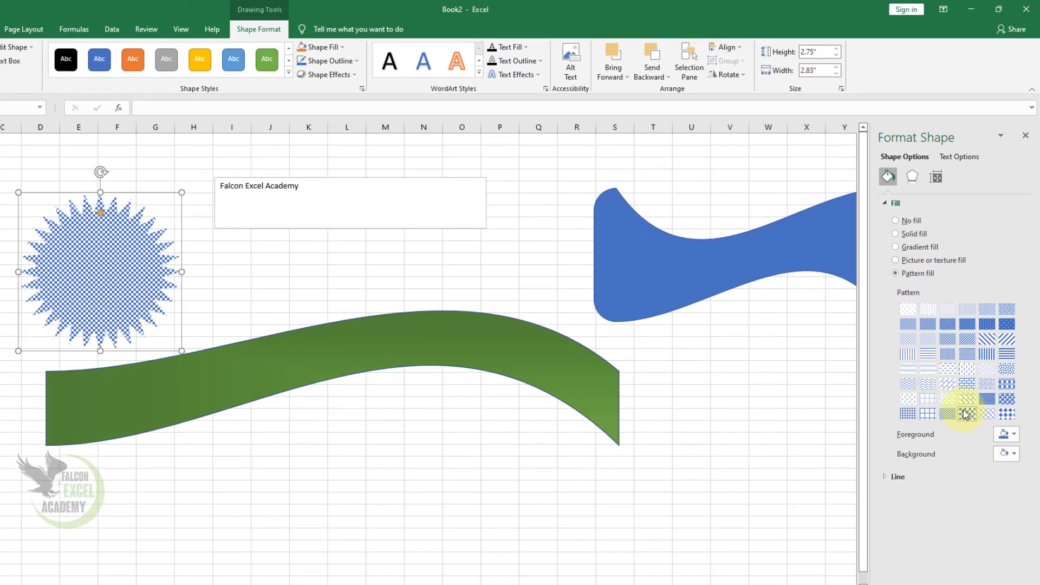
Apply a pattern fill to the green wave shape, trying several patterns including bricks and settling on the large grid.
{"action": "left_click", "coordinate": [390, 346]}
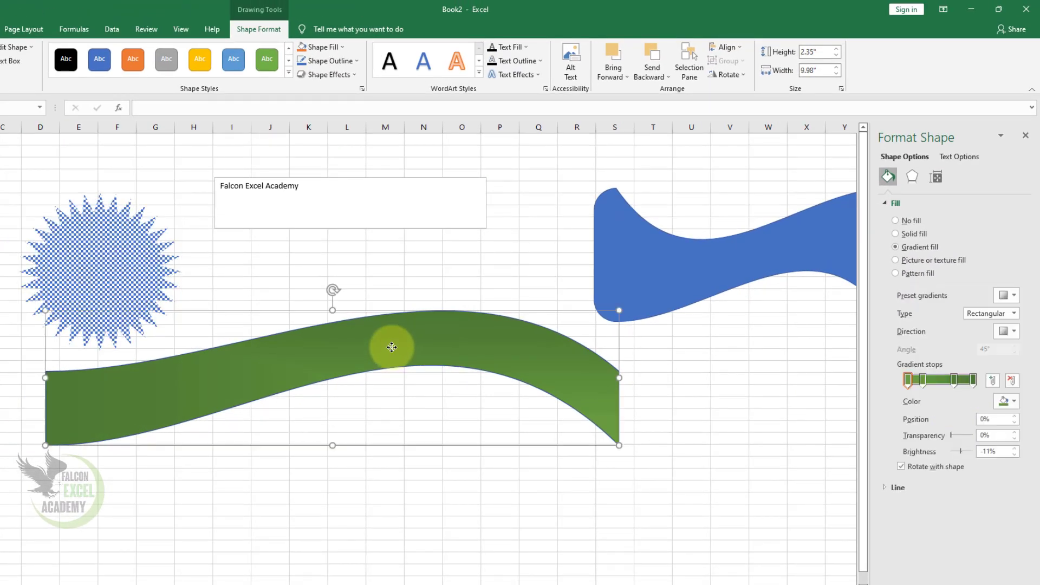
{"action": "left_click", "coordinate": [926, 275]}
{"action": "left_click", "coordinate": [968, 325]}
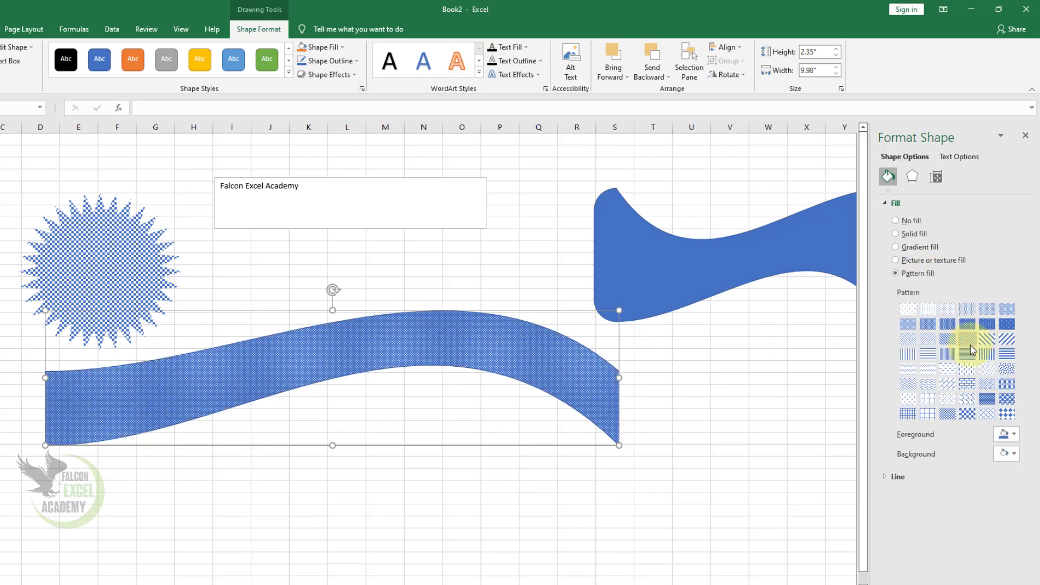
{"action": "left_click", "coordinate": [968, 341]}
{"action": "left_click", "coordinate": [968, 370]}
{"action": "left_click", "coordinate": [968, 385]}
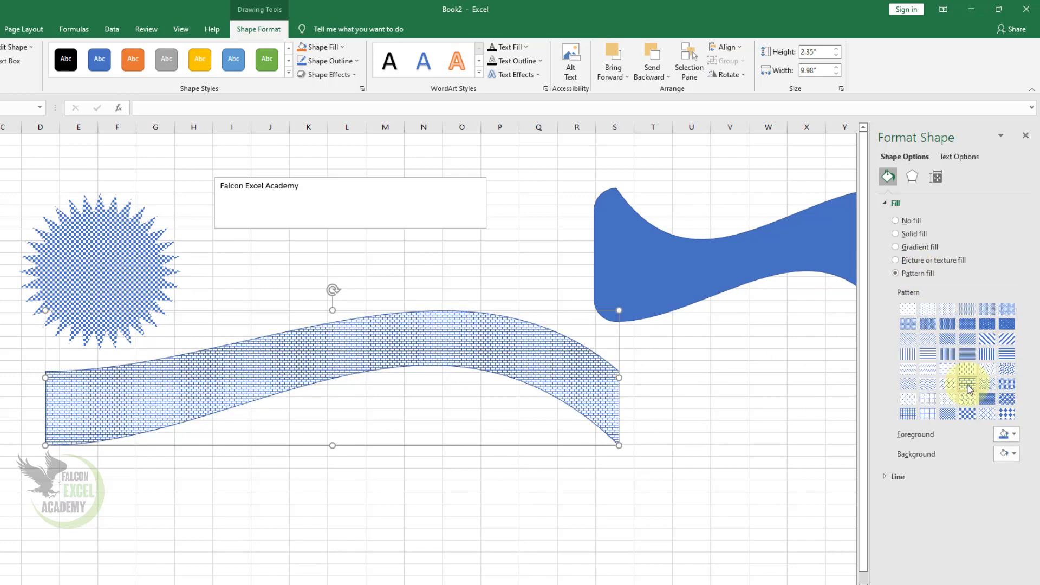
{"action": "left_click", "coordinate": [968, 414]}
{"action": "left_click", "coordinate": [927, 414]}
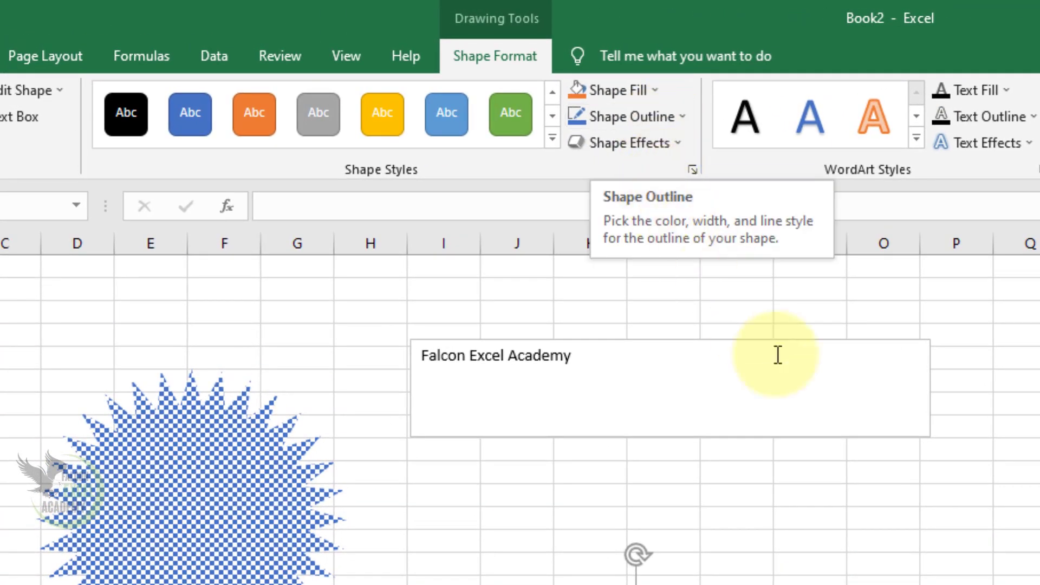
Give the grid-patterned wave shape a thicker outline in the standard Blue color.
{"action": "left_click", "coordinate": [785, 431]}
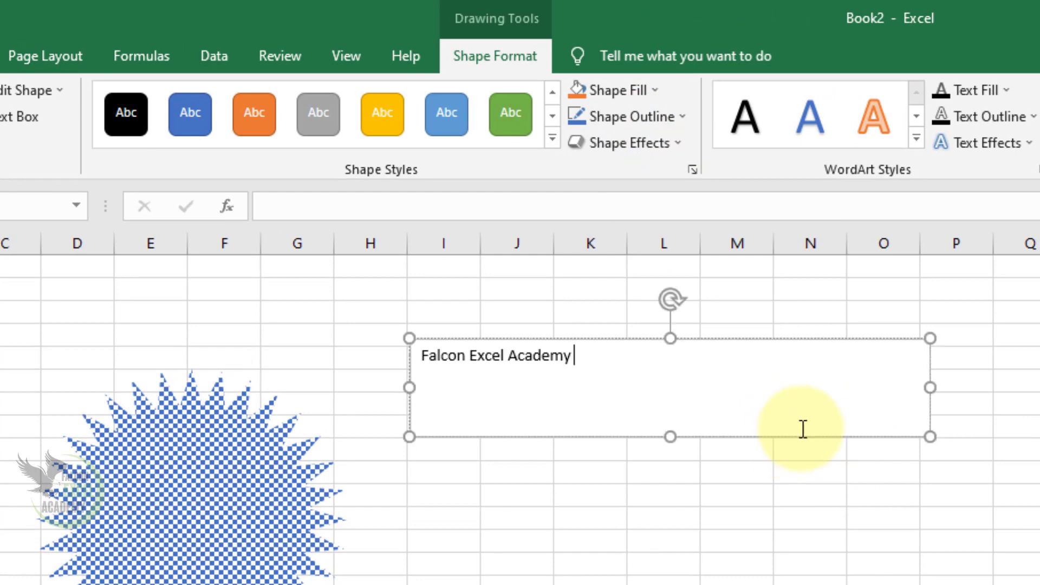
{"action": "left_click", "coordinate": [590, 482]}
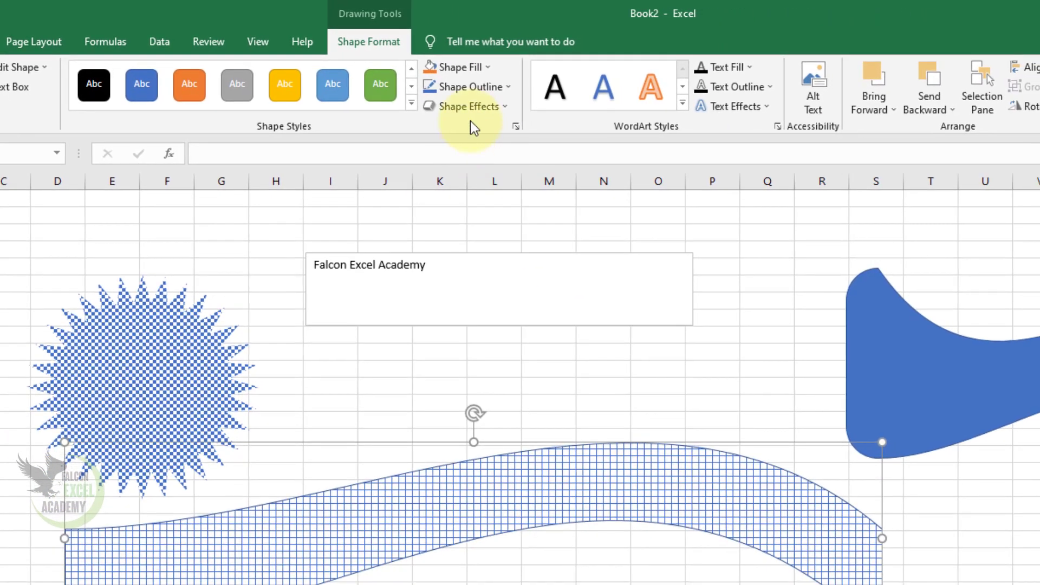
{"action": "left_click", "coordinate": [509, 90]}
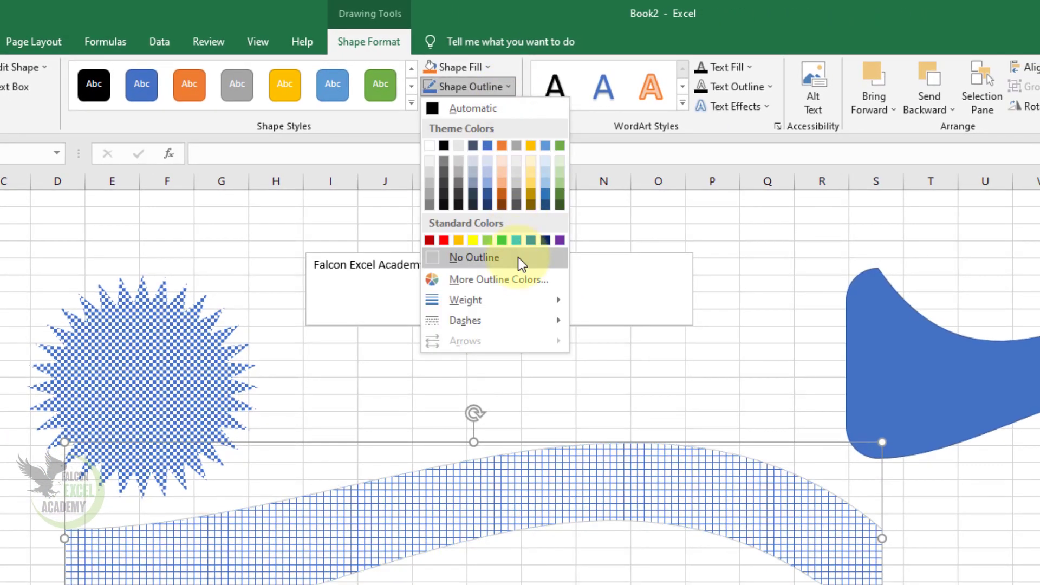
{"action": "mouse_move", "coordinate": [516, 304]}
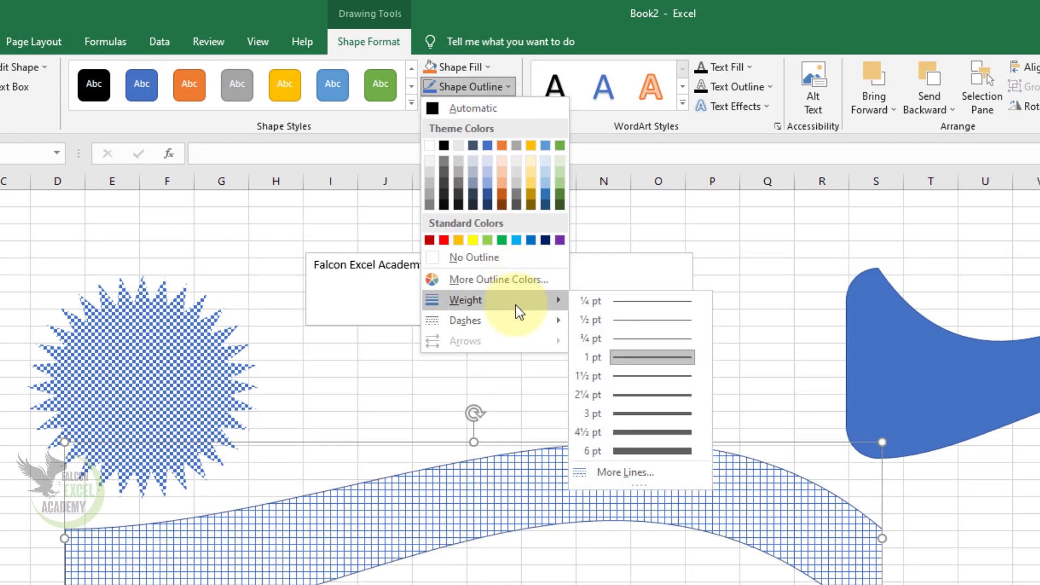
{"action": "left_click", "coordinate": [626, 424]}
{"action": "left_click", "coordinate": [502, 88]}
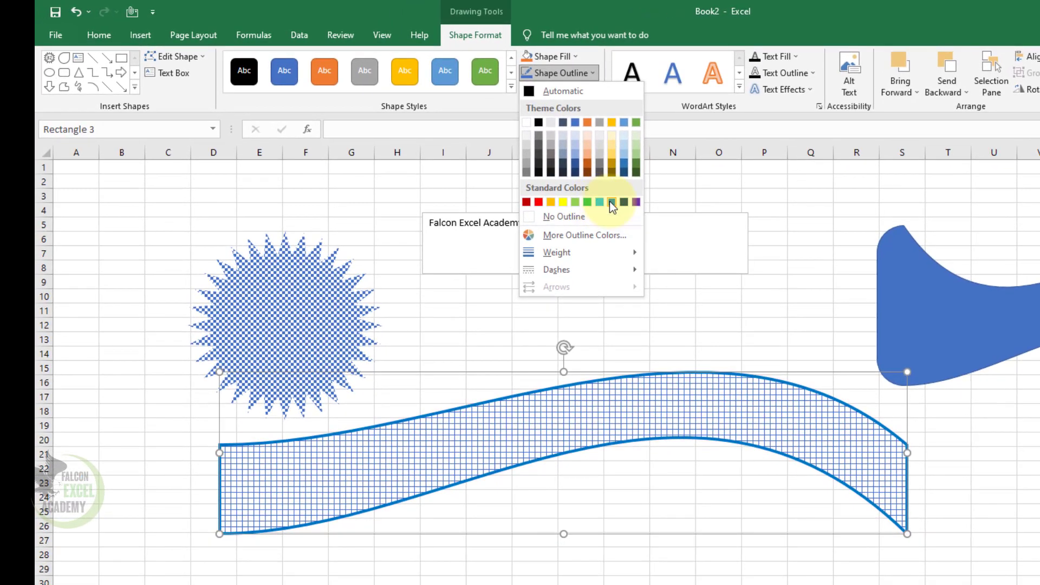
{"action": "left_click", "coordinate": [610, 203]}
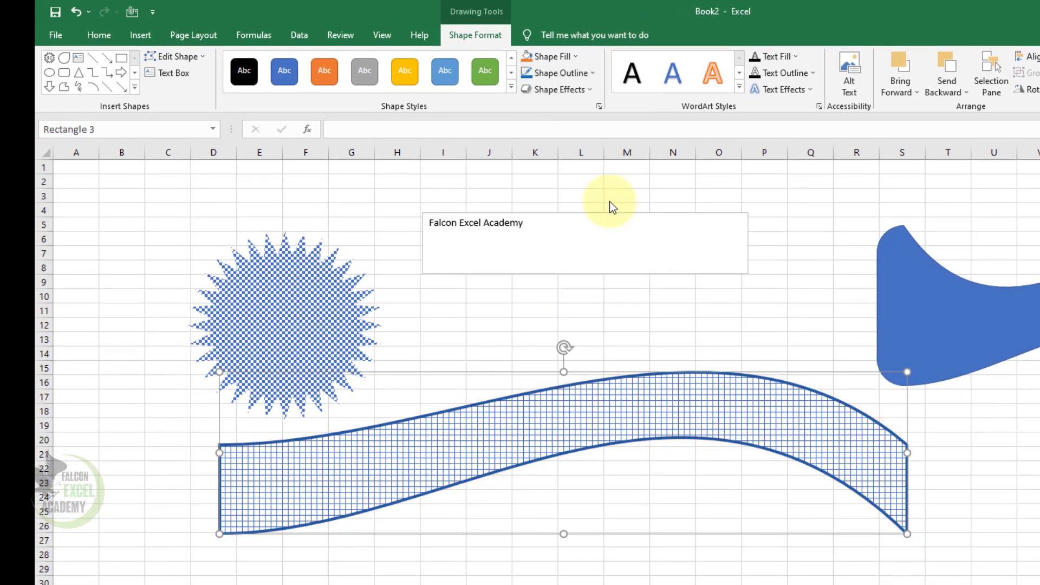
Move the wave shape to start at about C18, view the shape effects for the star, and bring the curved blue shape near it.
{"action": "left_click_drag", "start_coordinate": [609, 421], "coordinate": [535, 459]}
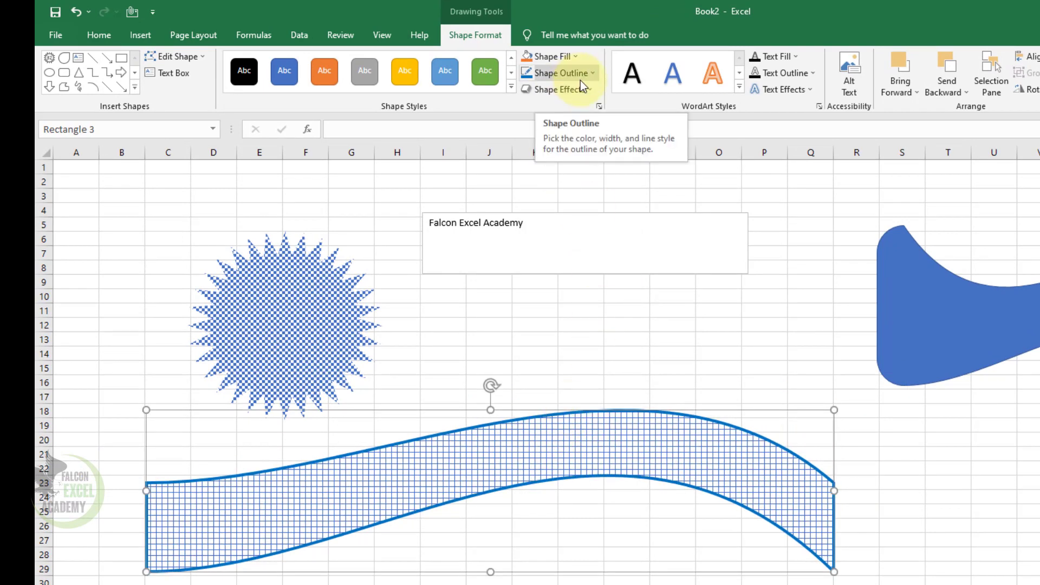
{"action": "left_click", "coordinate": [295, 331]}
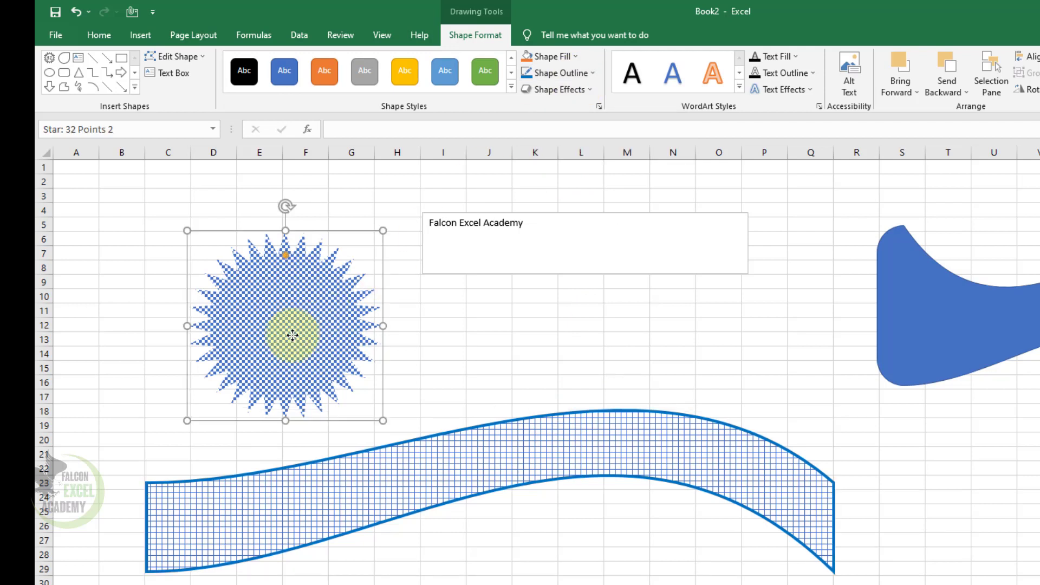
{"action": "left_click", "coordinate": [585, 93]}
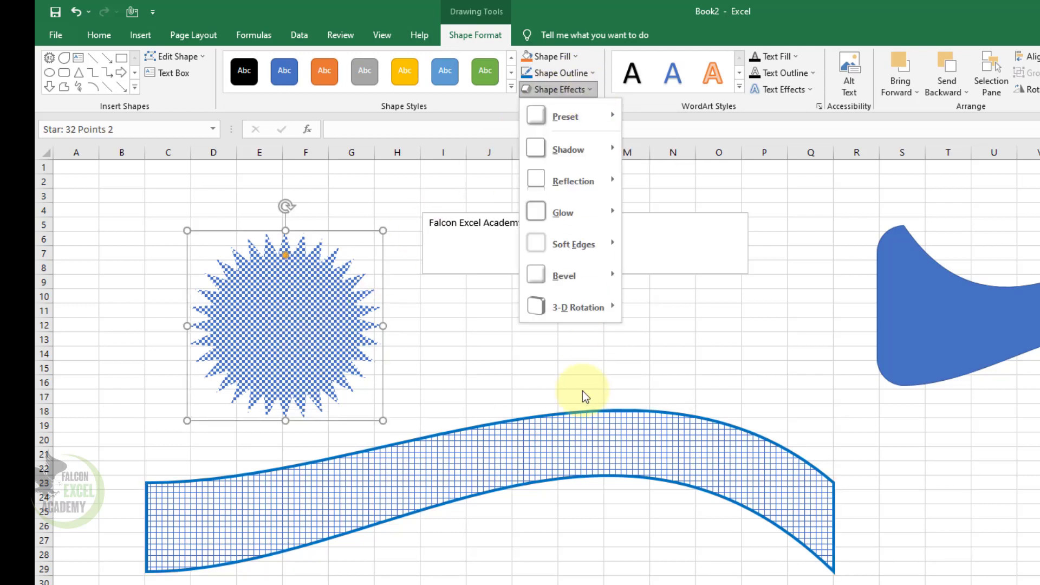
{"action": "left_click", "coordinate": [576, 413]}
{"action": "left_click_drag", "start_coordinate": [947, 318], "coordinate": [566, 306]}
Delete the "Falcon Excel Academy" text box and move the curved blue shape to start at about J2.
{"action": "left_click", "coordinate": [588, 271]}
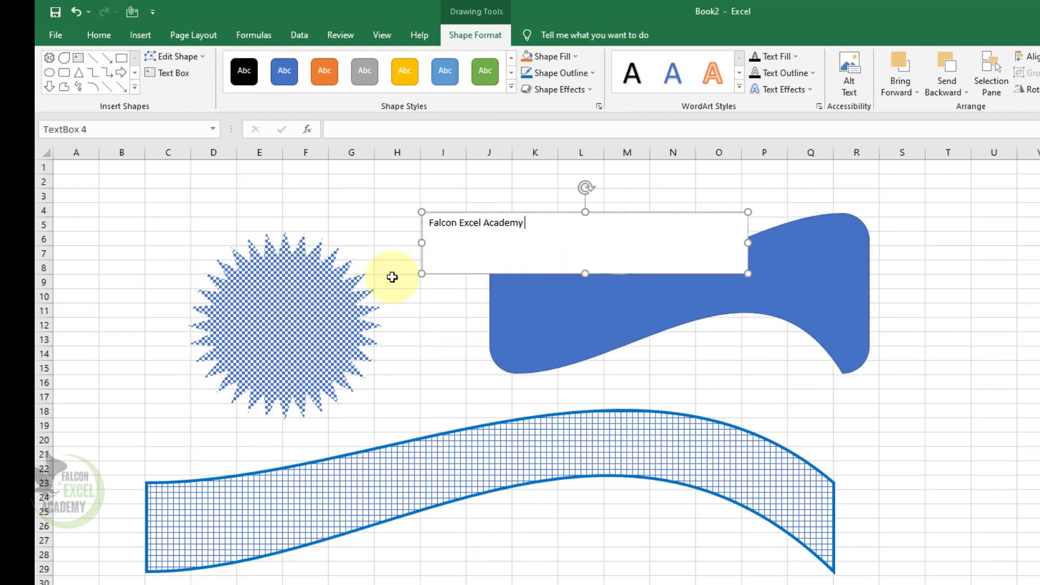
{"action": "key", "text": "Delete"}
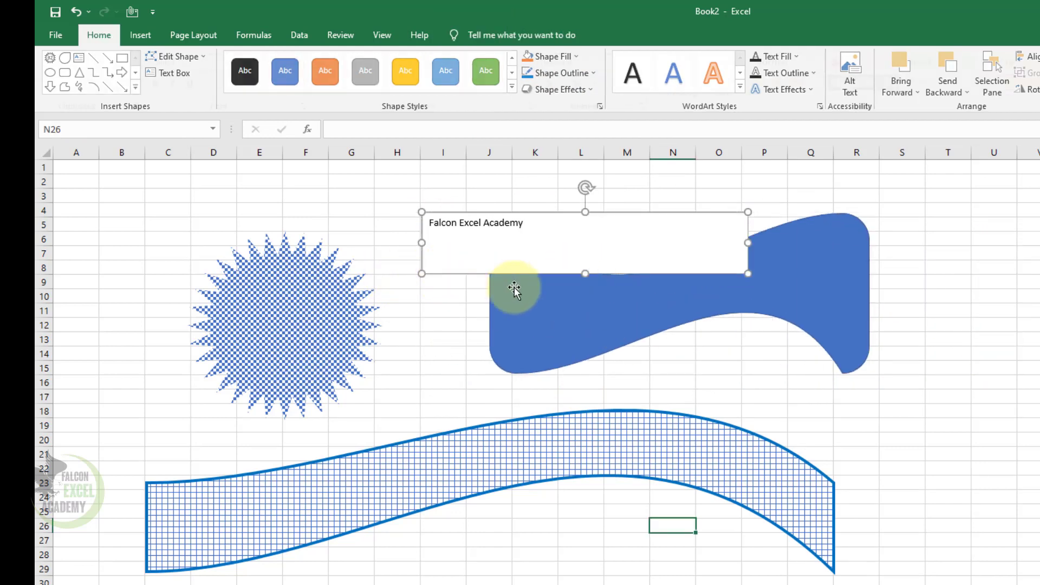
{"action": "left_click", "coordinate": [522, 299]}
{"action": "left_click_drag", "start_coordinate": [527, 304], "coordinate": [505, 281]}
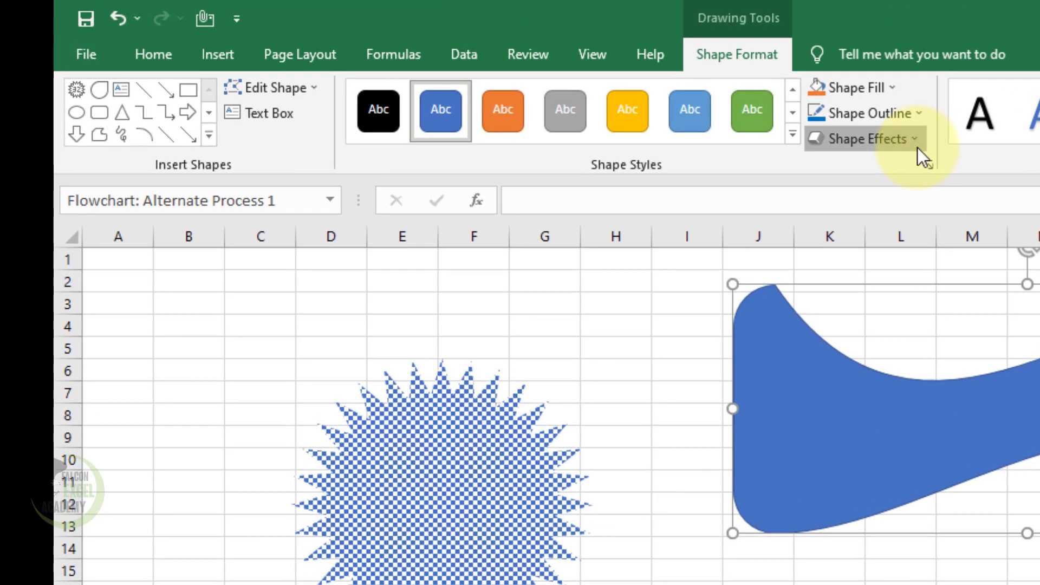
Preview the shadow, reflection, glow and soft edge effects on the curved blue shape and apply the last bevel preset in the third row.
{"action": "left_click", "coordinate": [856, 132]}
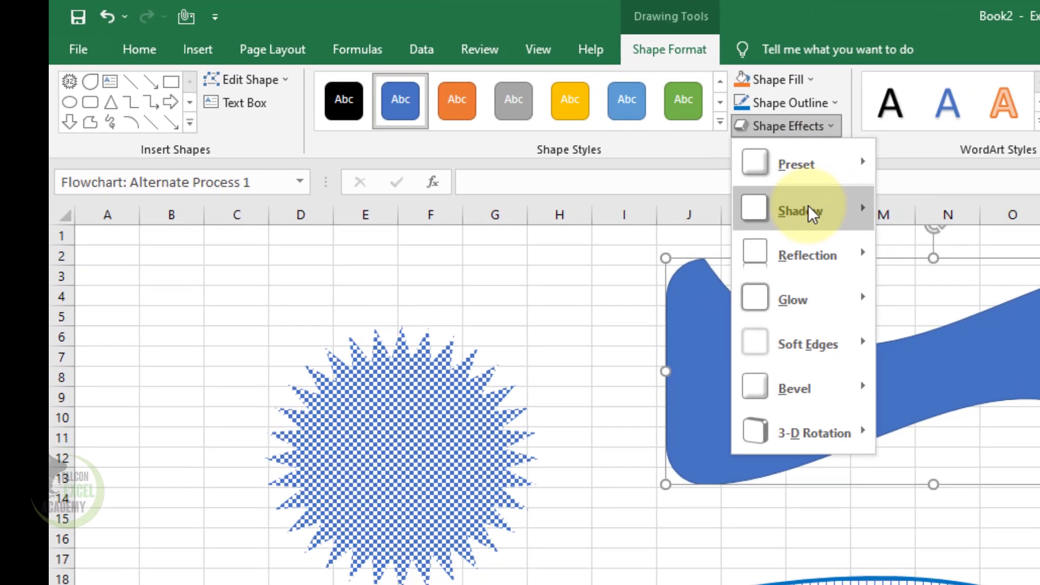
{"action": "mouse_move", "coordinate": [807, 205]}
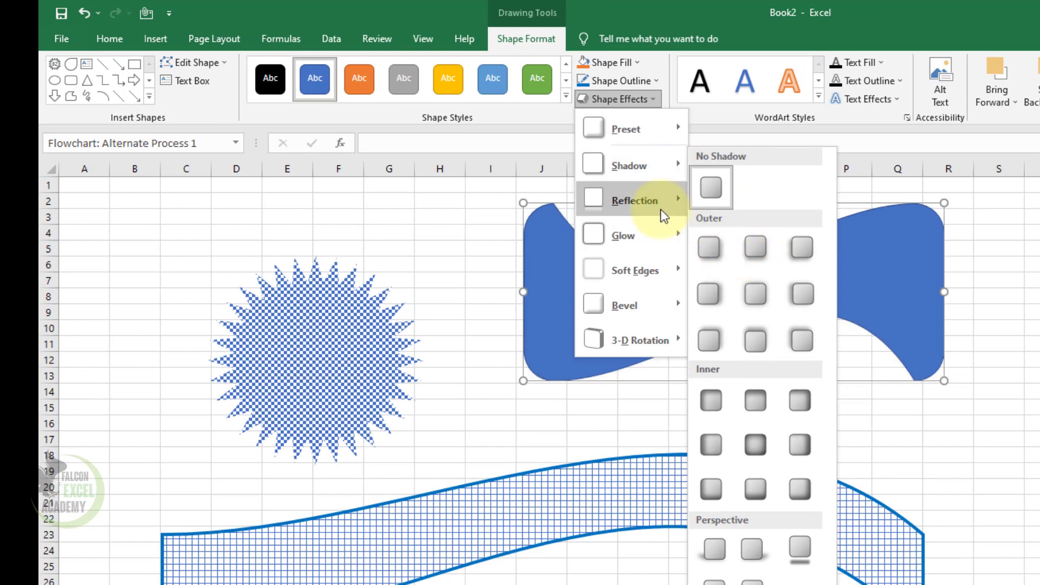
{"action": "mouse_move", "coordinate": [660, 208]}
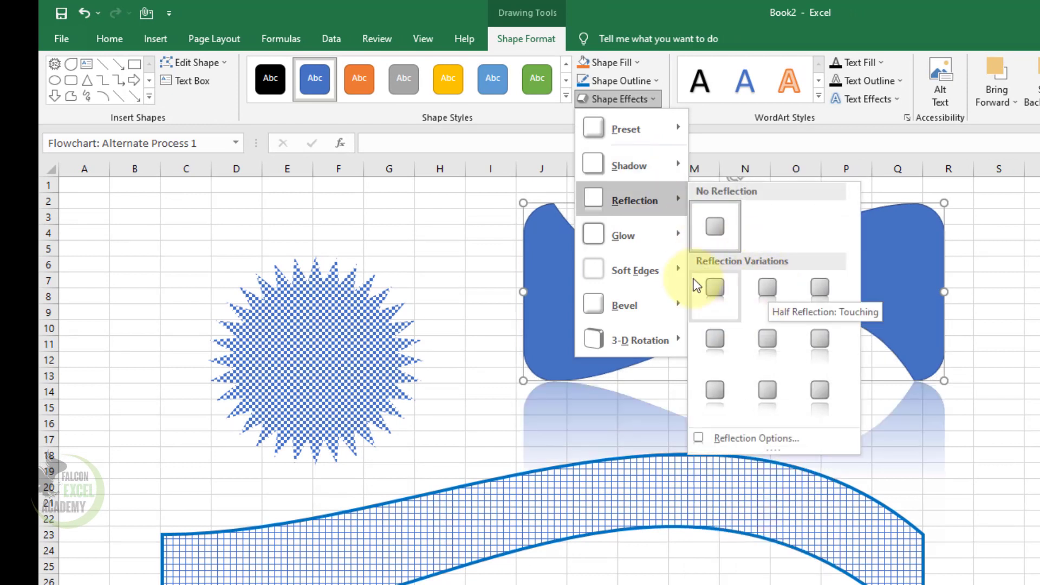
{"action": "mouse_move", "coordinate": [638, 252]}
{"action": "mouse_move", "coordinate": [636, 268]}
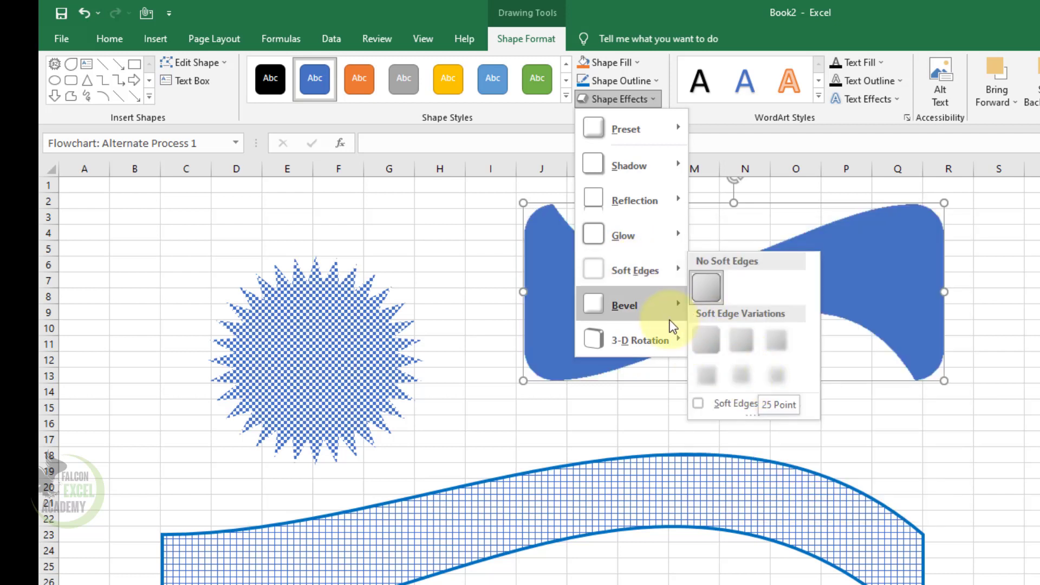
{"action": "mouse_move", "coordinate": [639, 305]}
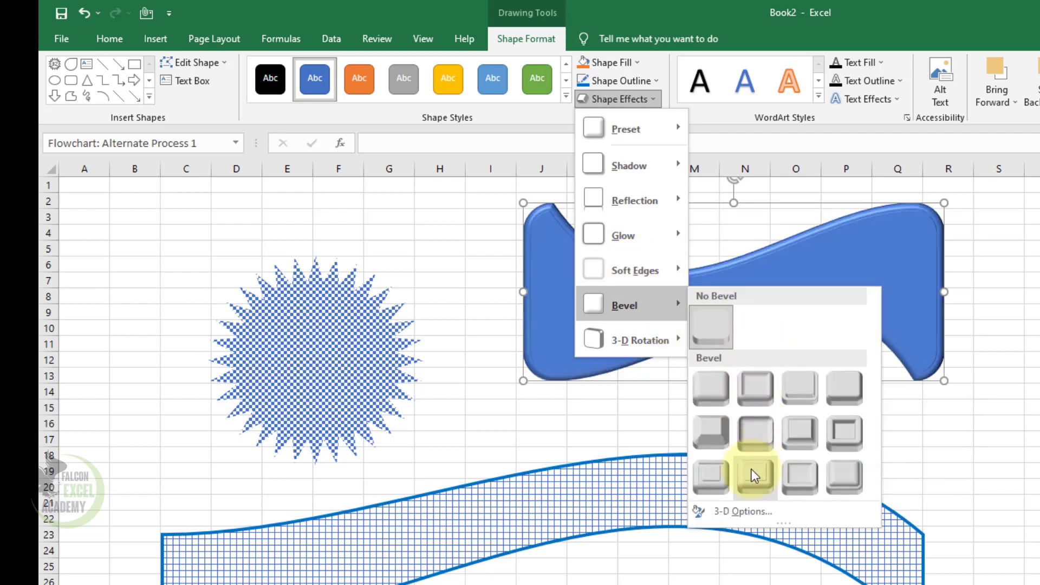
{"action": "left_click", "coordinate": [846, 477]}
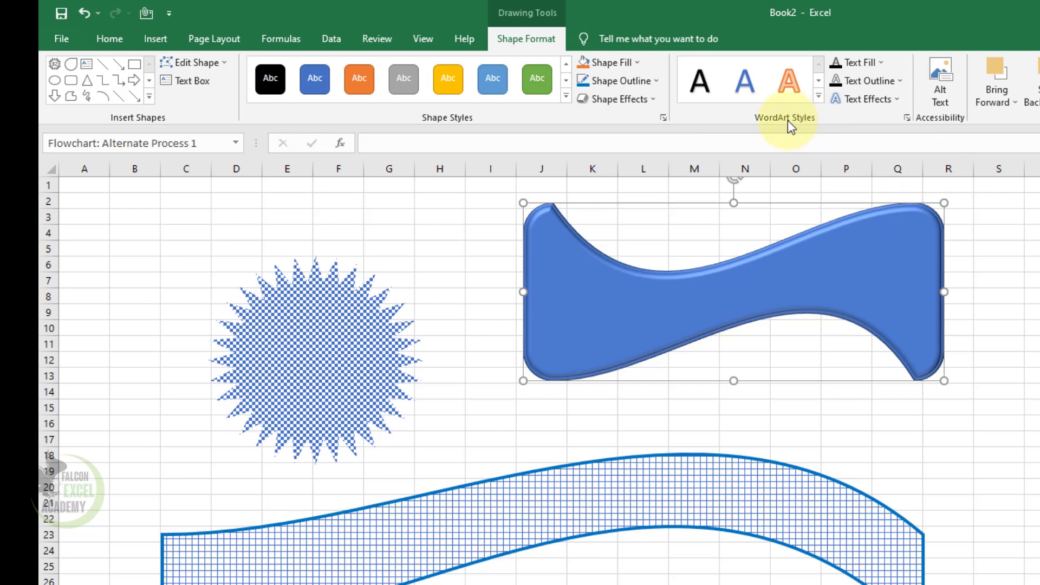
View the available WordArt styles and delete the grid-patterned wave shape.
{"action": "left_click", "coordinate": [817, 98]}
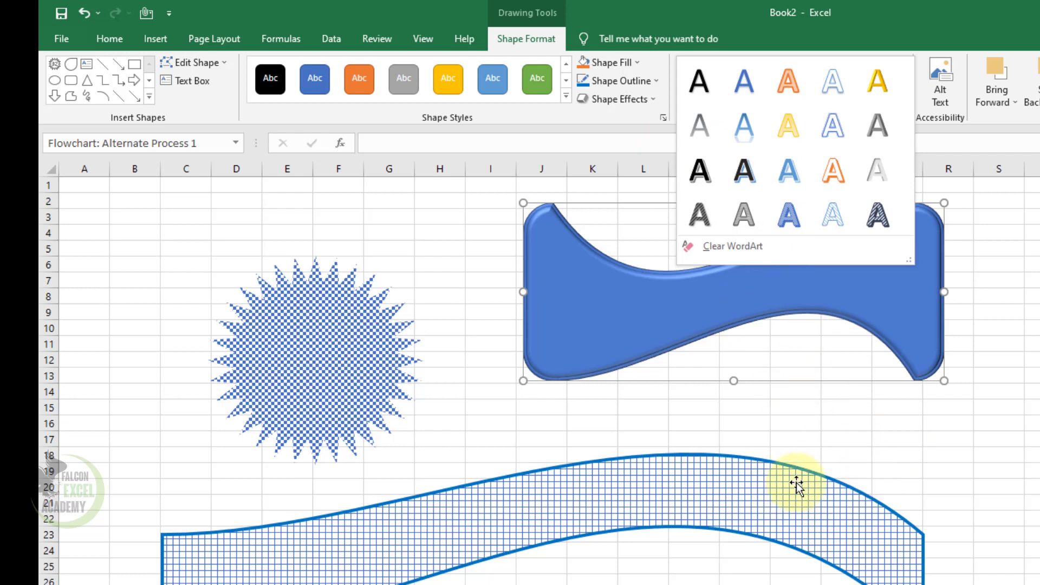
{"action": "left_click", "coordinate": [657, 476]}
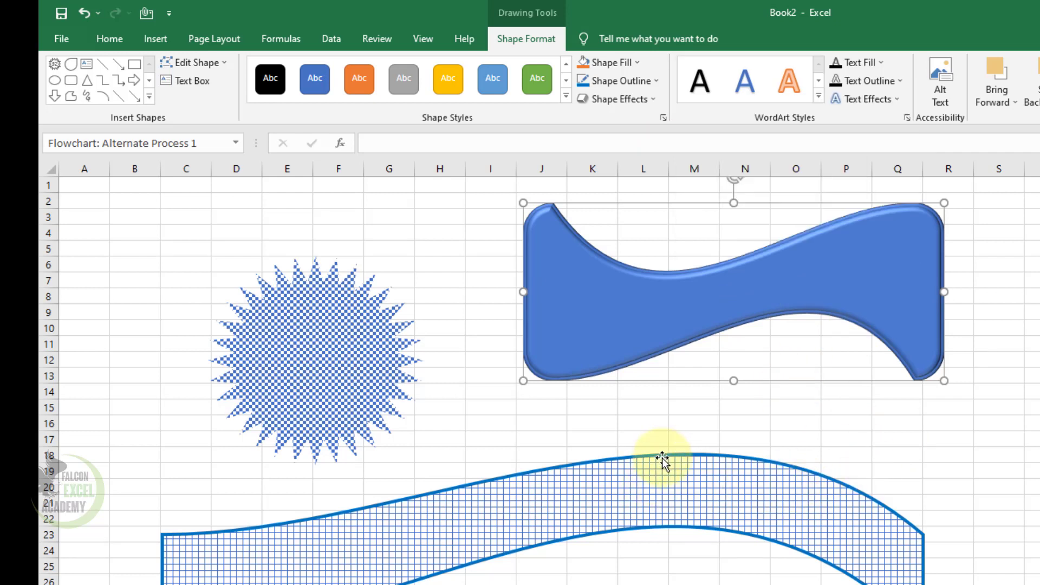
{"action": "left_click", "coordinate": [652, 463]}
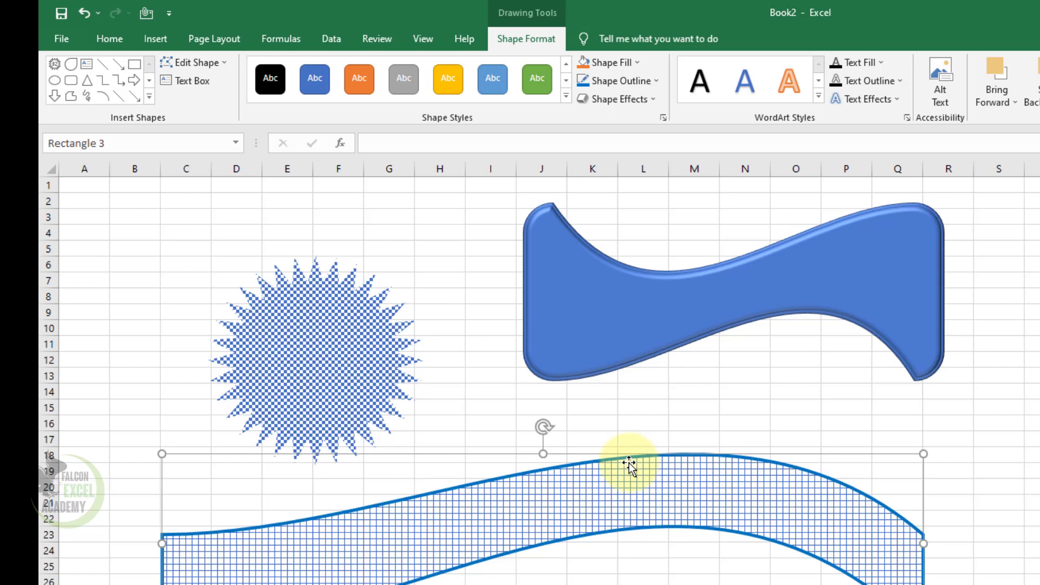
{"action": "key", "text": "Delete"}
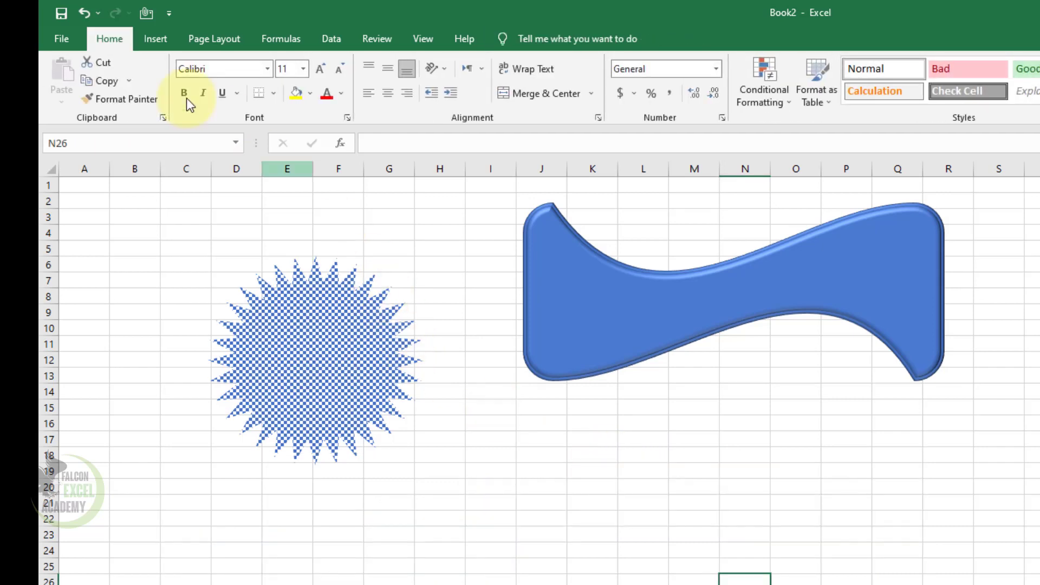
Insert a rectangle about 17 columns wide and 9 rows high below the other shapes and position it at about D21.
{"action": "left_click", "coordinate": [158, 41]}
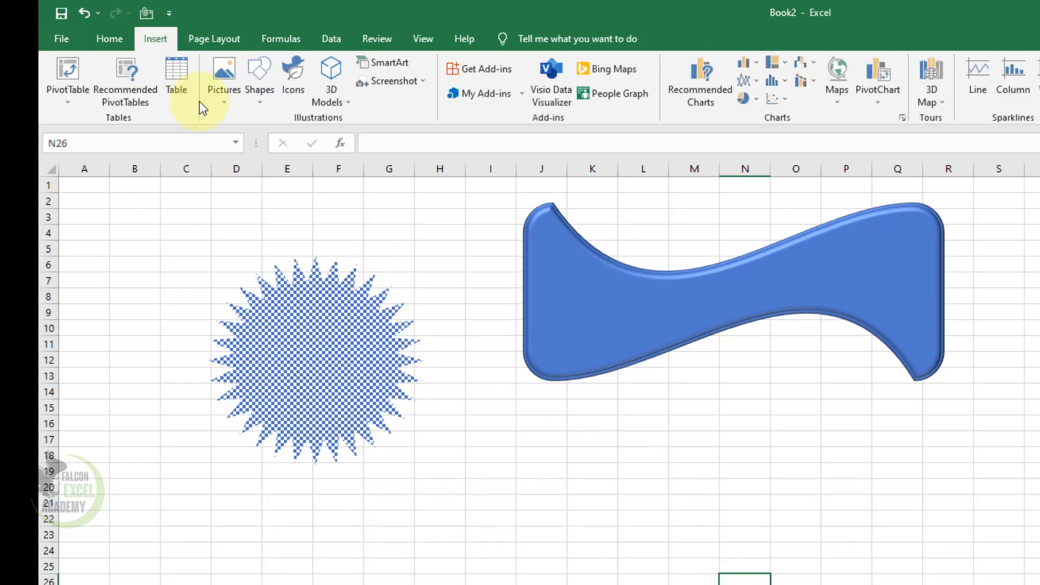
{"action": "left_click", "coordinate": [257, 100]}
{"action": "left_click", "coordinate": [339, 134]}
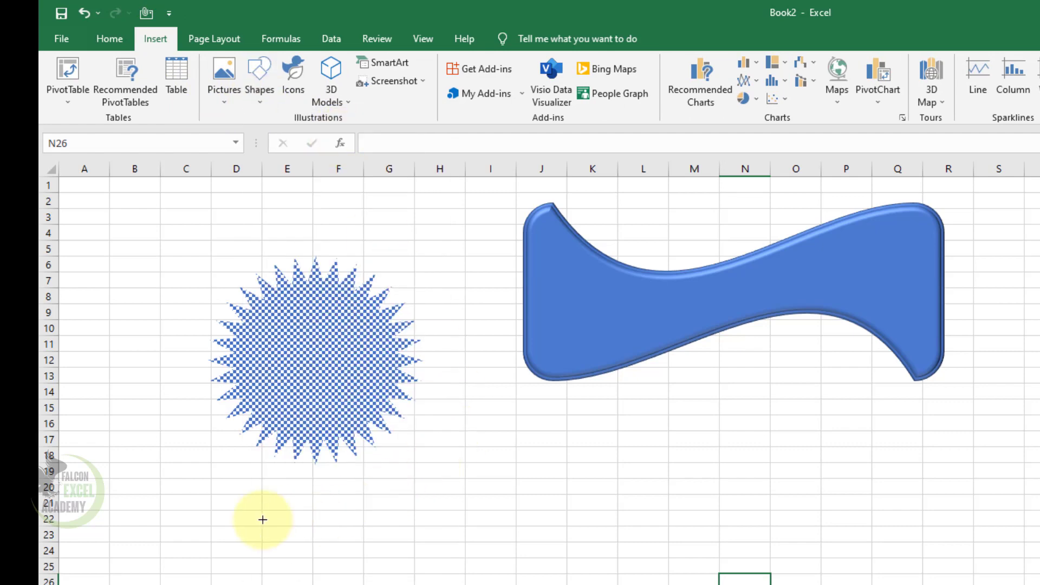
{"action": "left_click_drag", "start_coordinate": [262, 519], "coordinate": [1039, 584]}
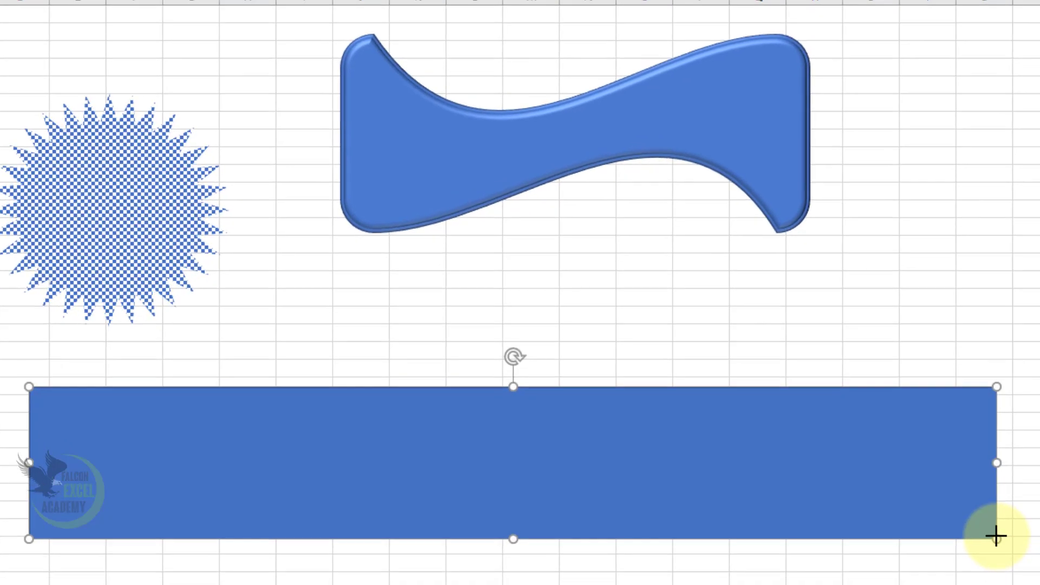
{"action": "left_click_drag", "start_coordinate": [629, 499], "coordinate": [671, 480]}
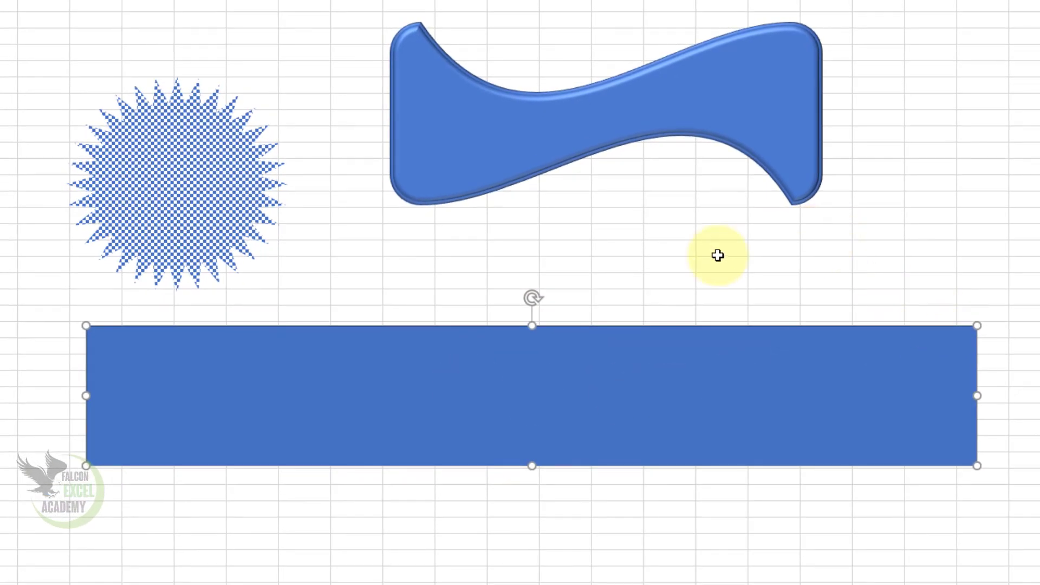
{"action": "left_click", "coordinate": [480, 373]}
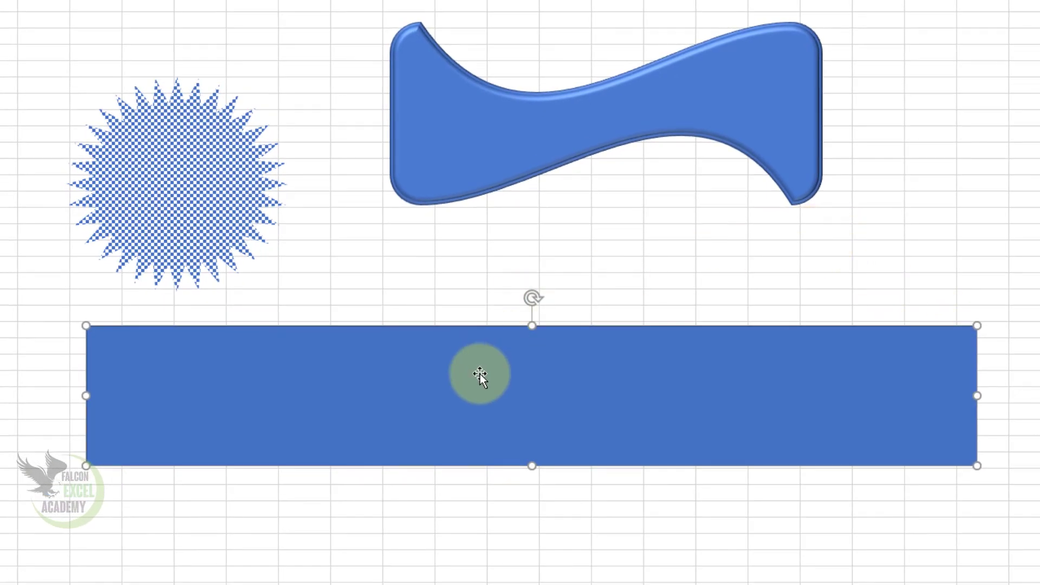
Enter "Falcon Excel Academy" in the rectangle and give the text the orange-outlined WordArt style, fourth in the third row.
{"action": "type", "text": "F"}
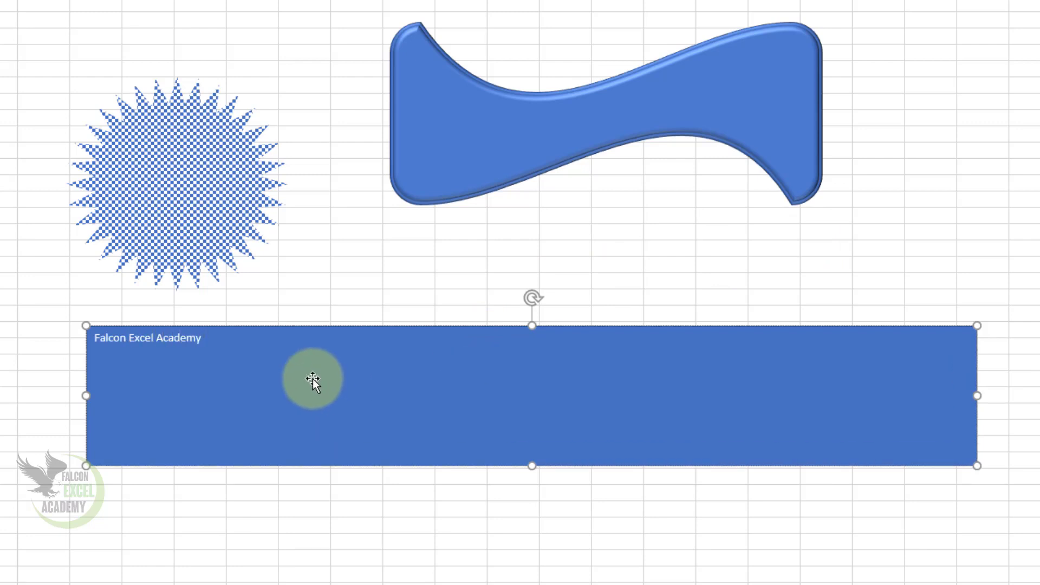
{"action": "type", "text": "alcon Excel Academy"}
{"action": "triple_click", "coordinate": [202, 342]}
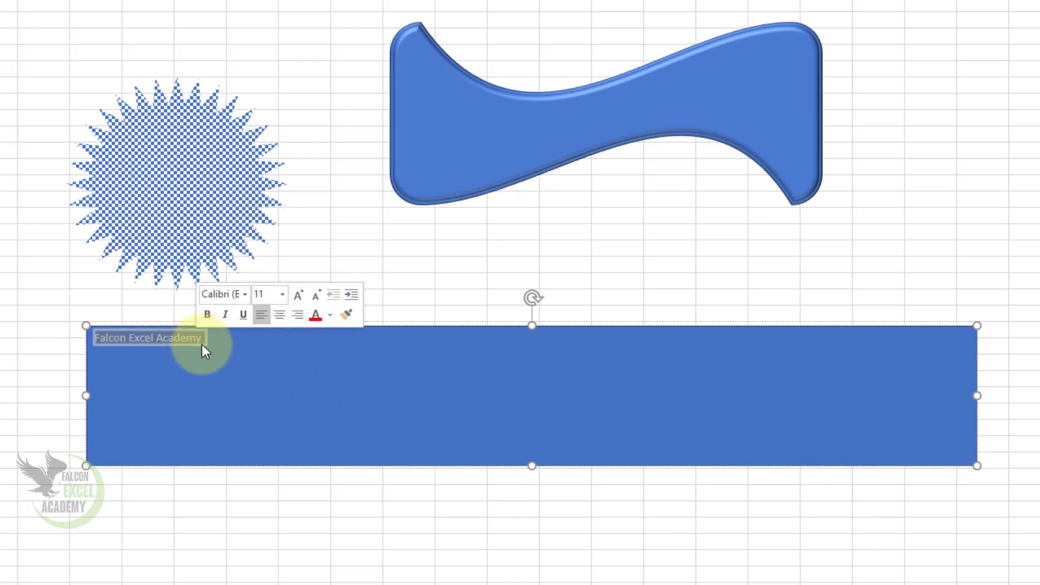
{"action": "key", "text": "Escape"}
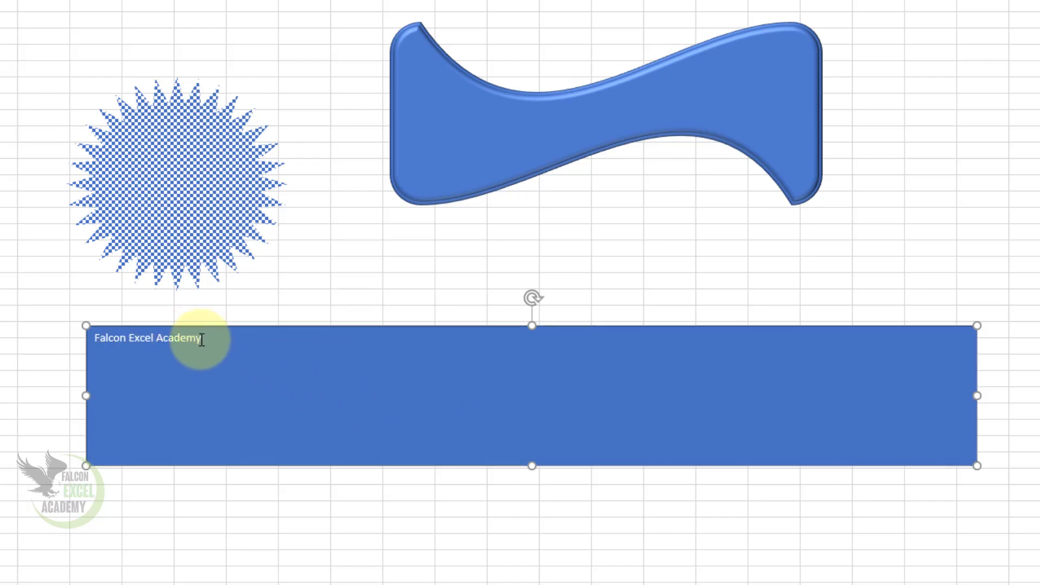
{"action": "left_click_drag", "start_coordinate": [201, 339], "coordinate": [23, 341]}
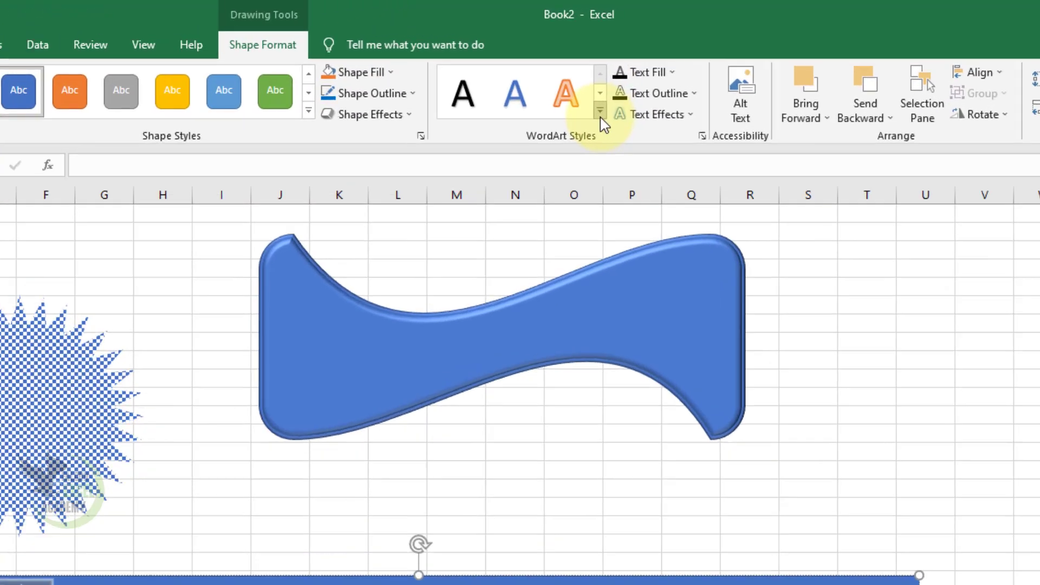
{"action": "left_click", "coordinate": [600, 113]}
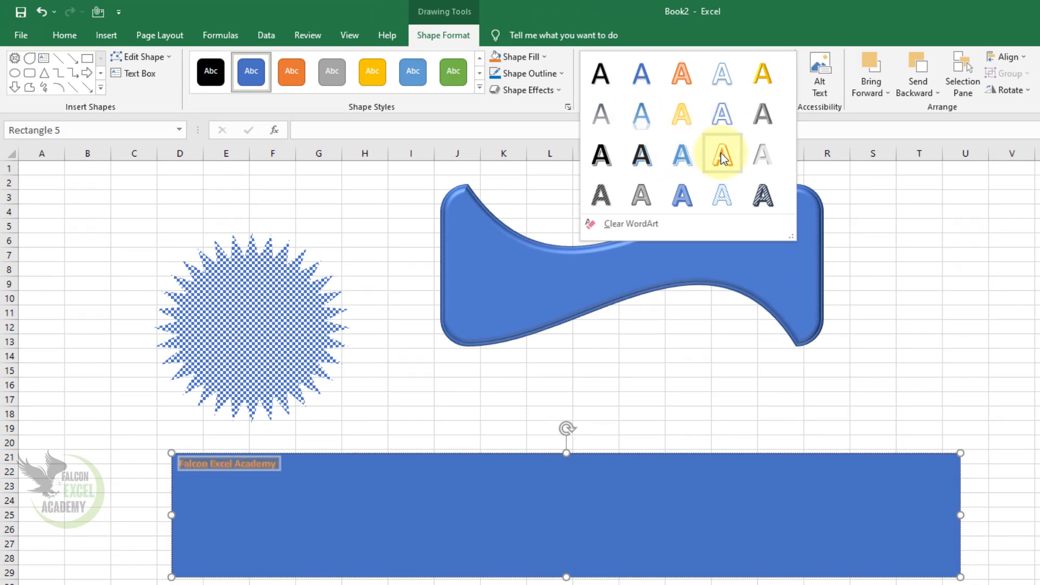
{"action": "left_click", "coordinate": [721, 157]}
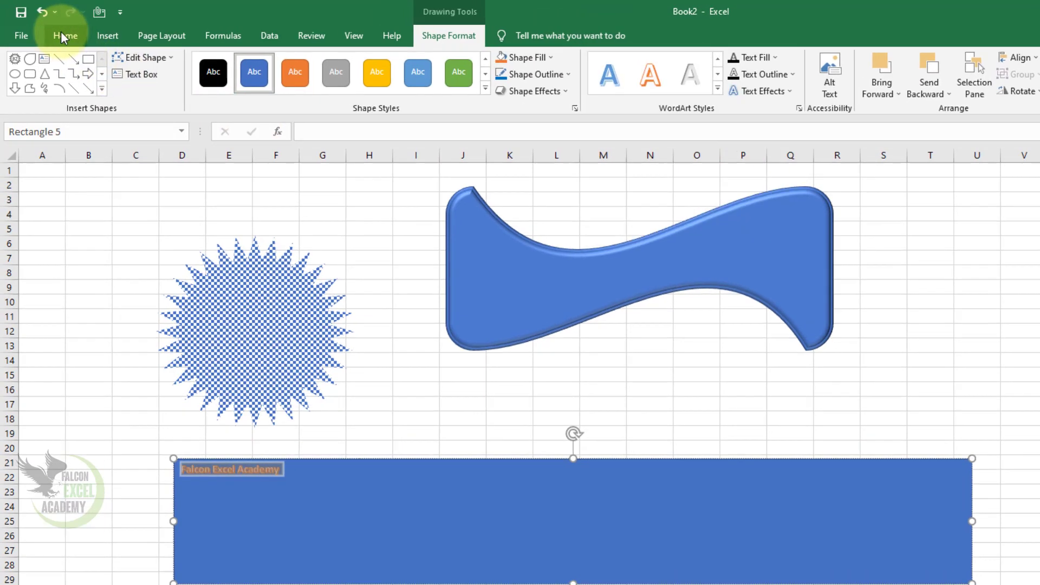
Increase the font size of the rectangle's "Falcon Excel Academy" text to 54.
{"action": "left_click", "coordinate": [64, 35]}
{"action": "left_click", "coordinate": [258, 63]}
{"action": "left_click", "coordinate": [258, 63]}
{"action": "left_click", "coordinate": [259, 64]}
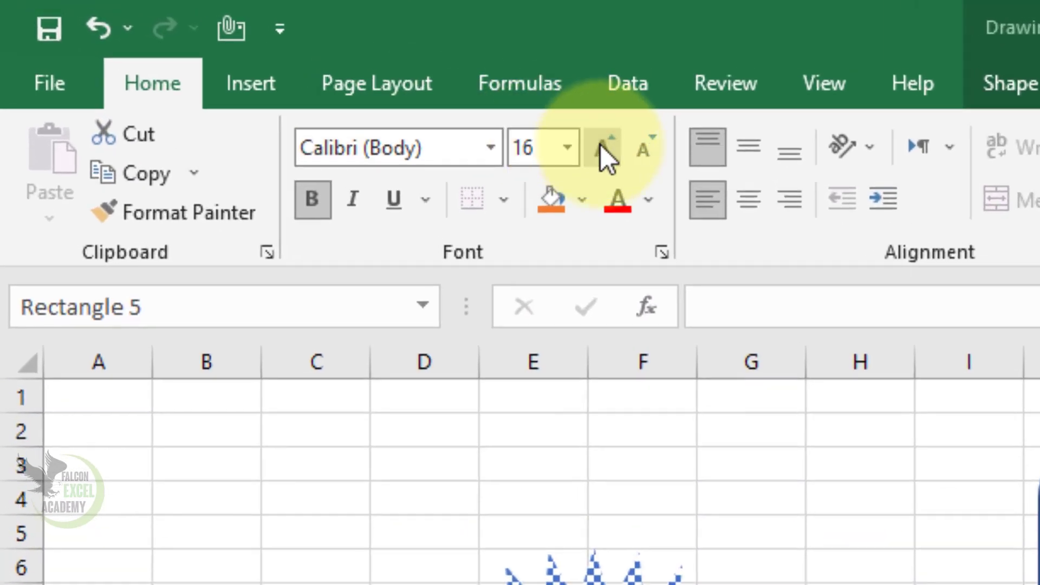
{"action": "left_click", "coordinate": [600, 145]}
{"action": "left_click", "coordinate": [600, 145]}
{"action": "left_click", "coordinate": [600, 144]}
{"action": "left_click", "coordinate": [599, 144]}
{"action": "left_click", "coordinate": [600, 144]}
{"action": "left_click", "coordinate": [599, 144]}
{"action": "left_click", "coordinate": [600, 144]}
{"action": "left_click", "coordinate": [600, 144]}
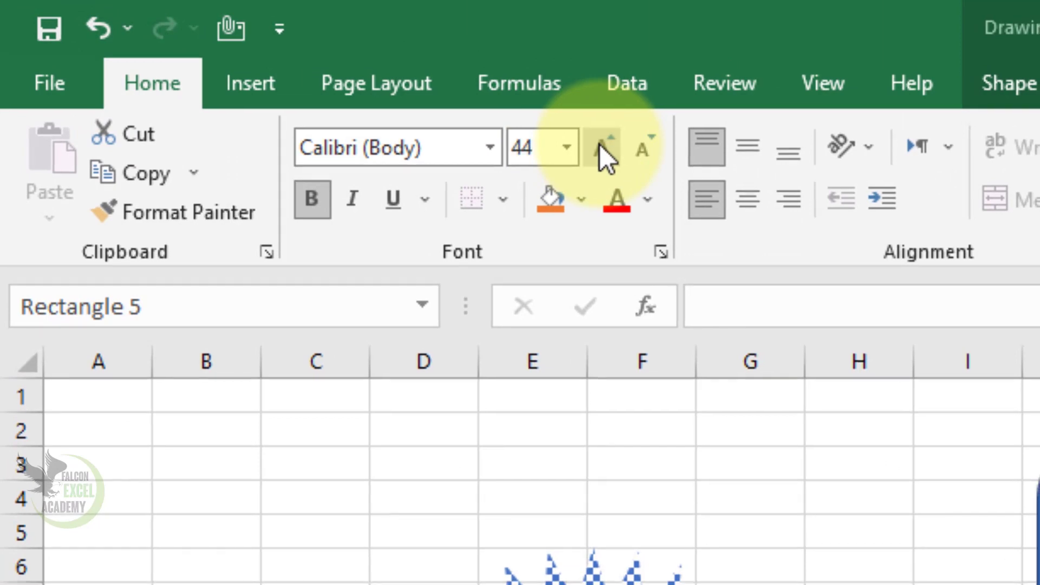
{"action": "left_click", "coordinate": [600, 144]}
{"action": "left_click", "coordinate": [600, 144]}
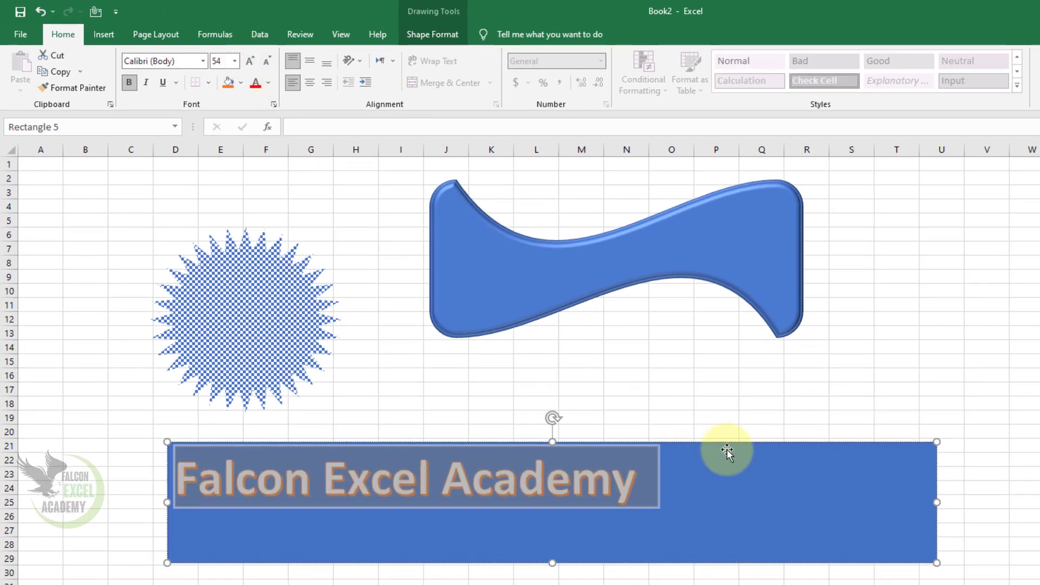
Apply the last WordArt style in the fourth row, the dark striped one, to the rectangle's text.
{"action": "left_click", "coordinate": [715, 504]}
{"action": "triple_click", "coordinate": [526, 490]}
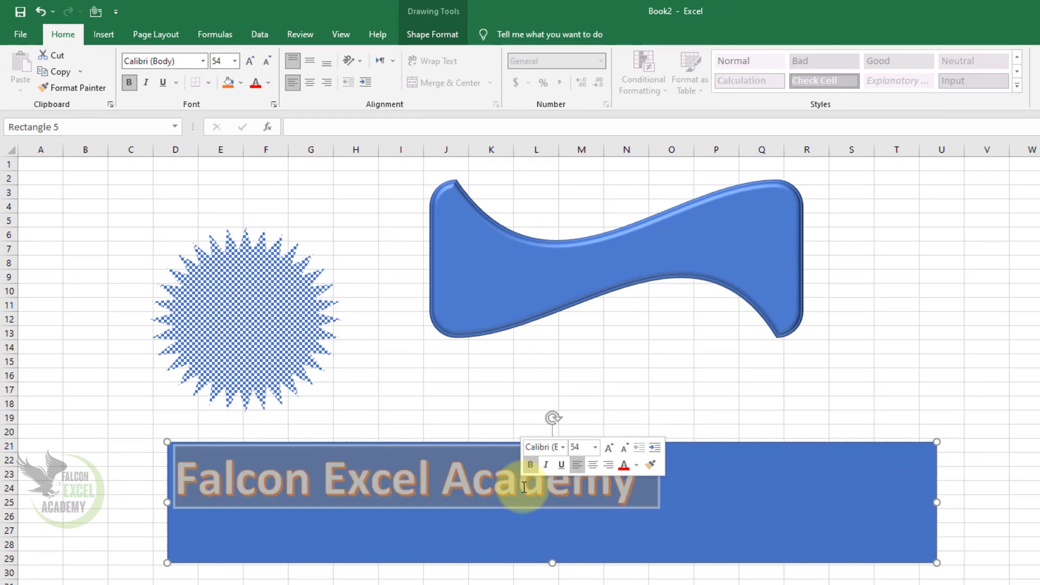
{"action": "left_click", "coordinate": [438, 36]}
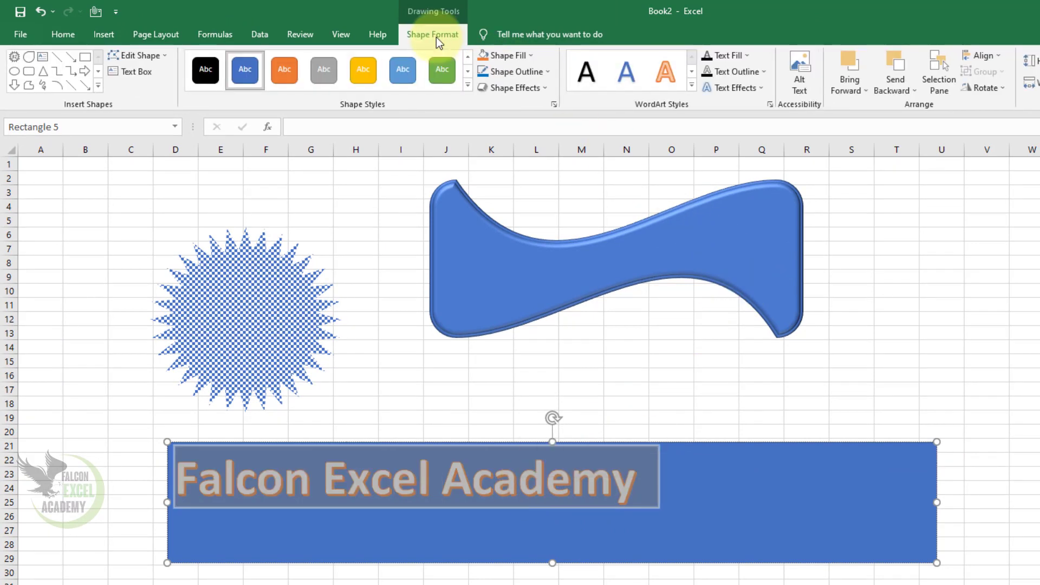
{"action": "left_click", "coordinate": [690, 86]}
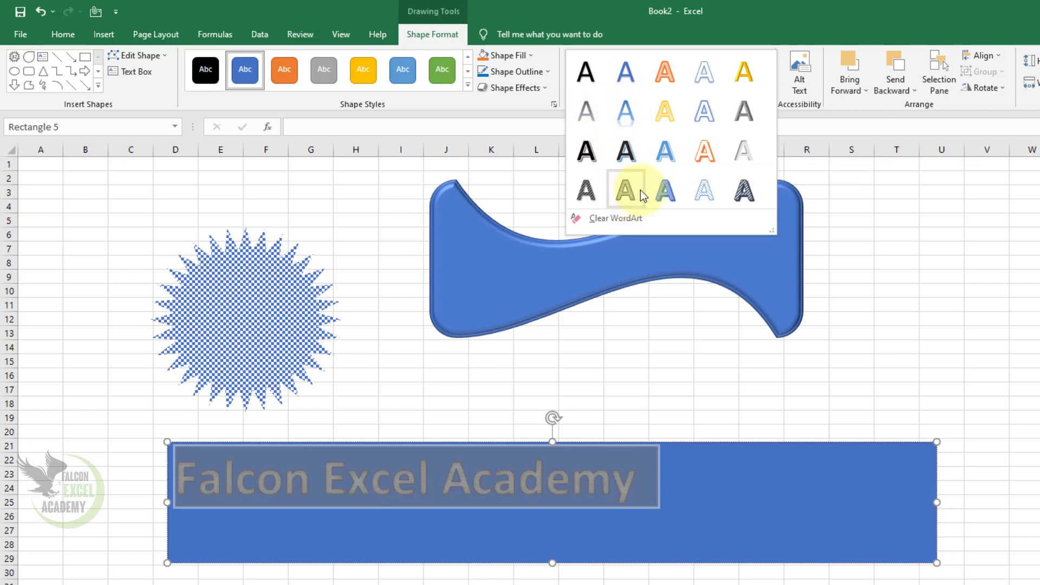
{"action": "left_click", "coordinate": [743, 189]}
{"action": "left_click", "coordinate": [723, 535]}
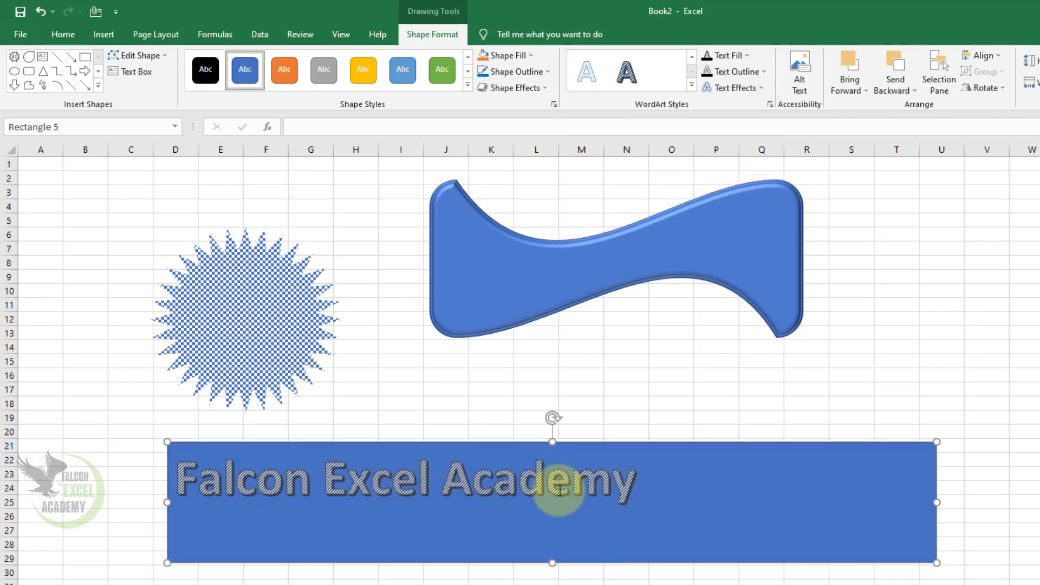
Change the text fill of "Falcon Excel Academy" to standard yellow.
{"action": "triple_click", "coordinate": [547, 482]}
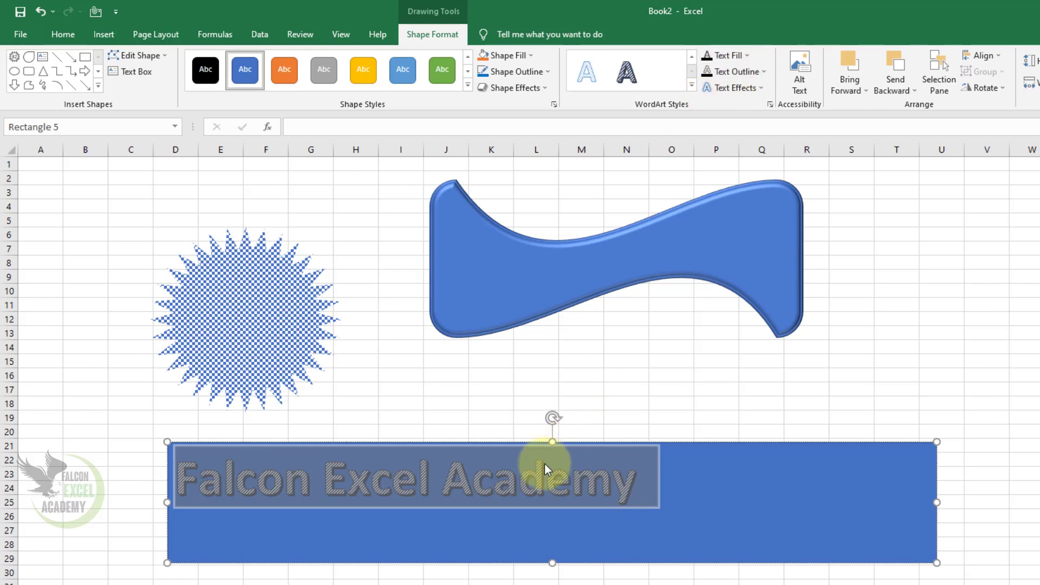
{"action": "left_click", "coordinate": [747, 56]}
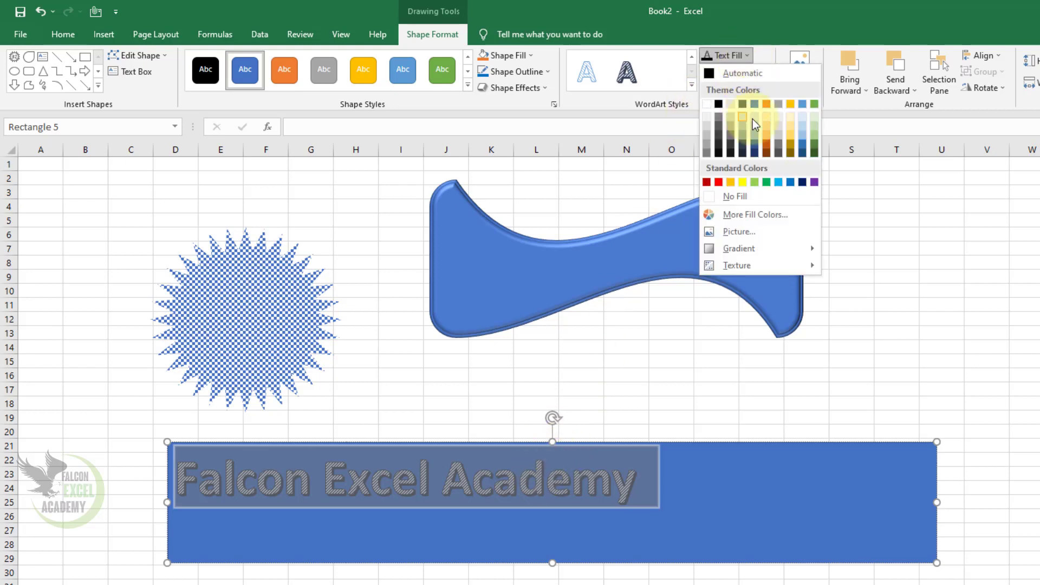
{"action": "left_click", "coordinate": [743, 184]}
{"action": "left_click", "coordinate": [622, 507]}
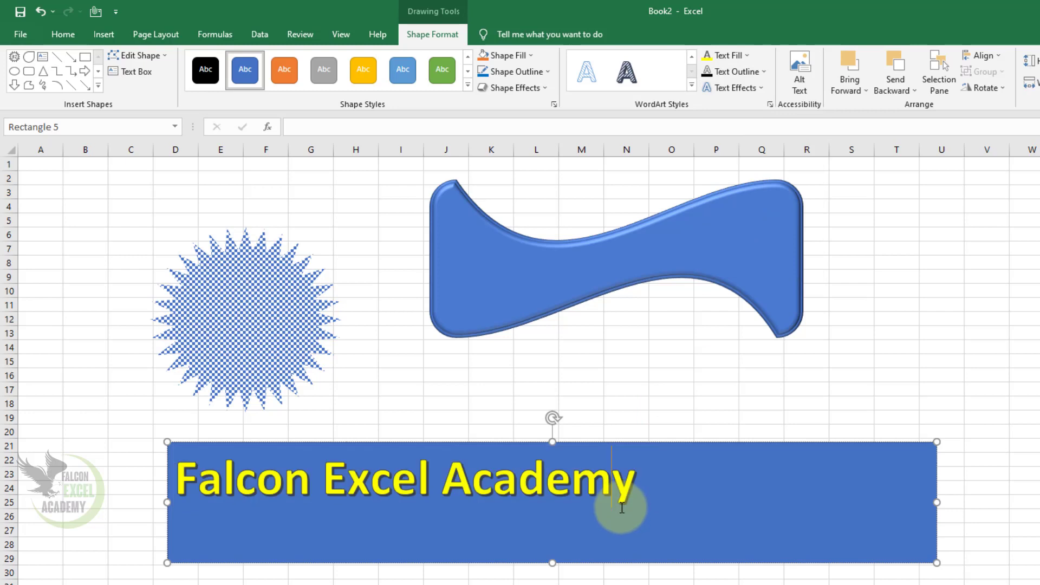
Give all of the "Falcon Excel Academy" text a 2¼ pt outline in standard red.
{"action": "triple_click", "coordinate": [562, 500]}
{"action": "left_click", "coordinate": [593, 495]}
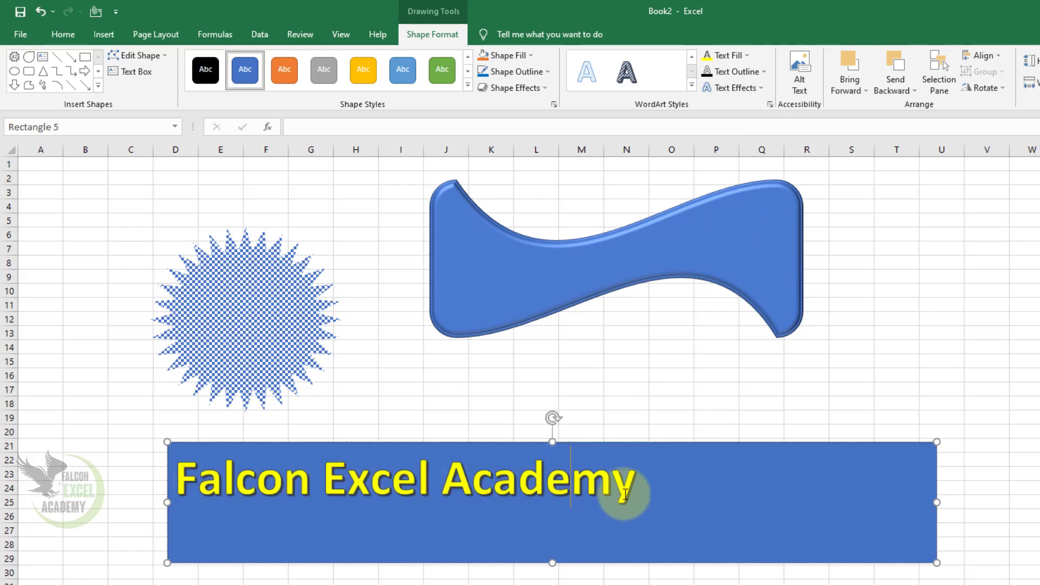
{"action": "left_click_drag", "start_coordinate": [634, 480], "coordinate": [257, 504]}
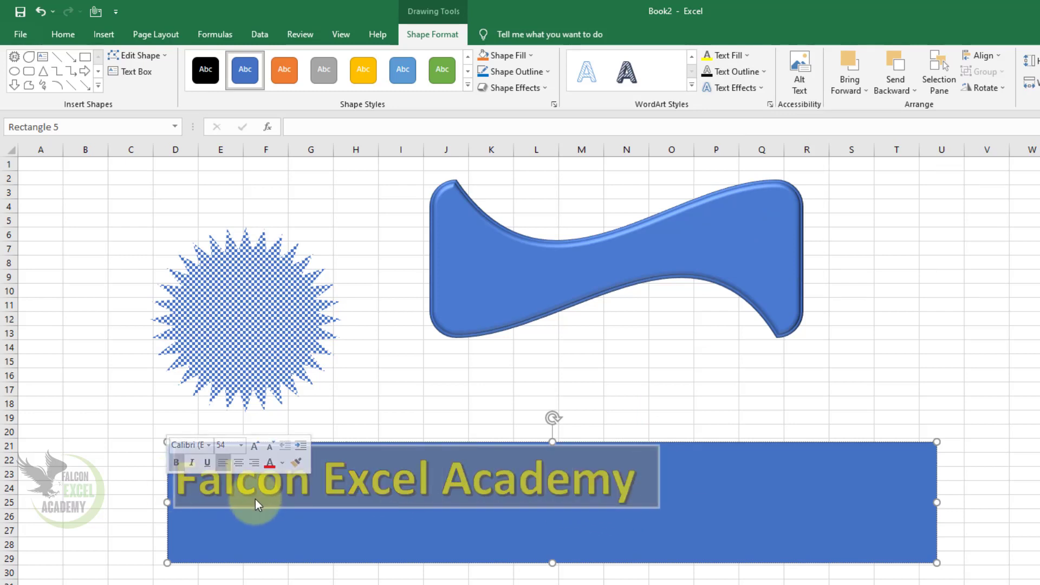
{"action": "left_click", "coordinate": [256, 499]}
{"action": "key", "text": "ctrl+a"}
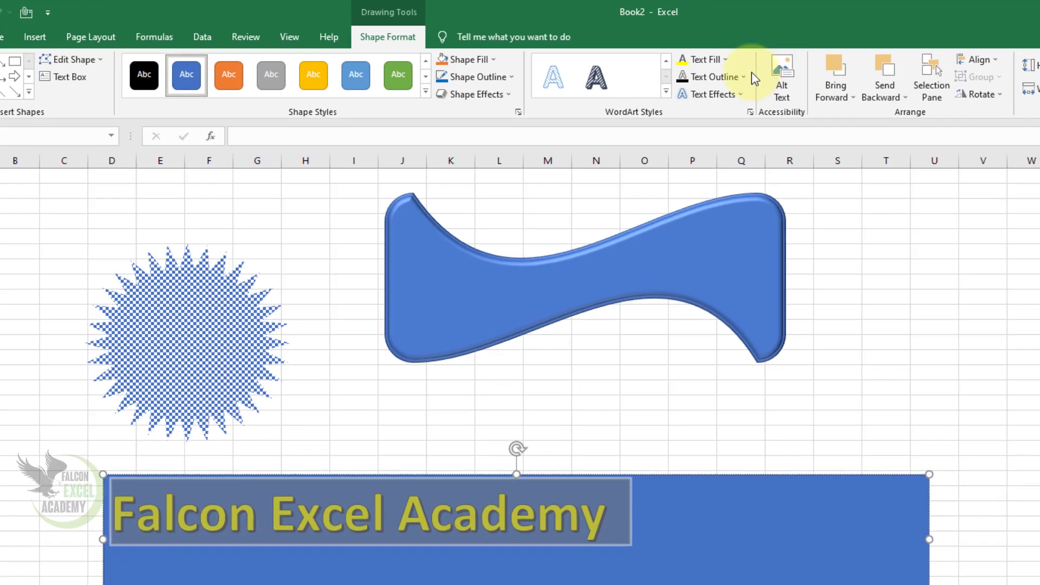
{"action": "left_click", "coordinate": [743, 77]}
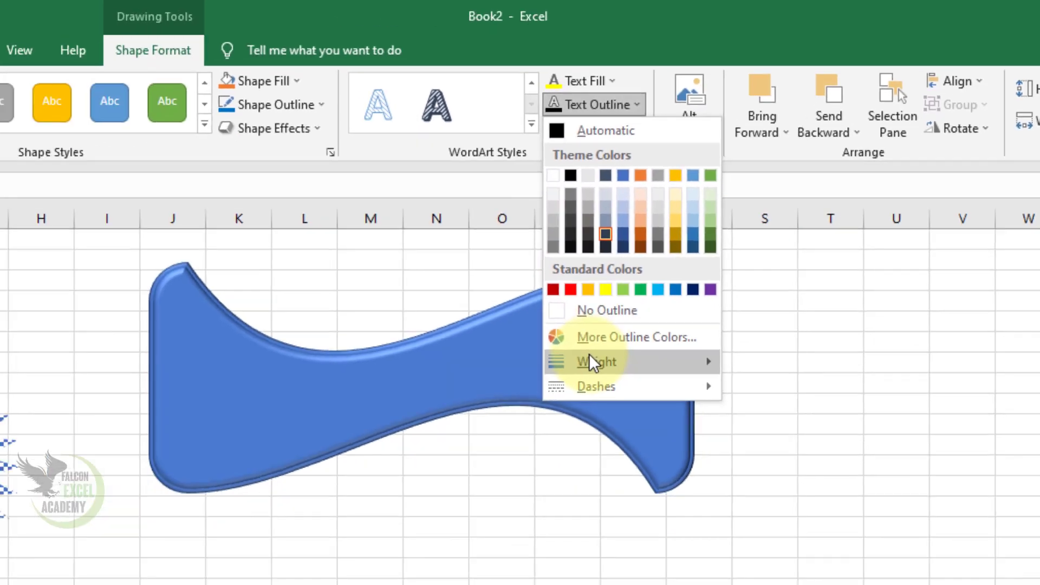
{"action": "mouse_move", "coordinate": [447, 466]}
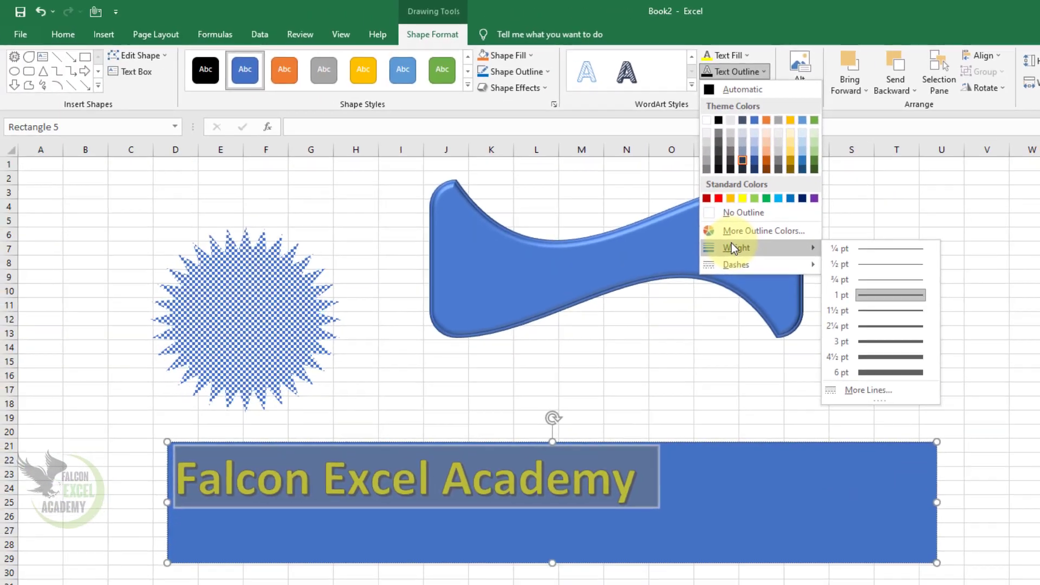
{"action": "left_click", "coordinate": [881, 326]}
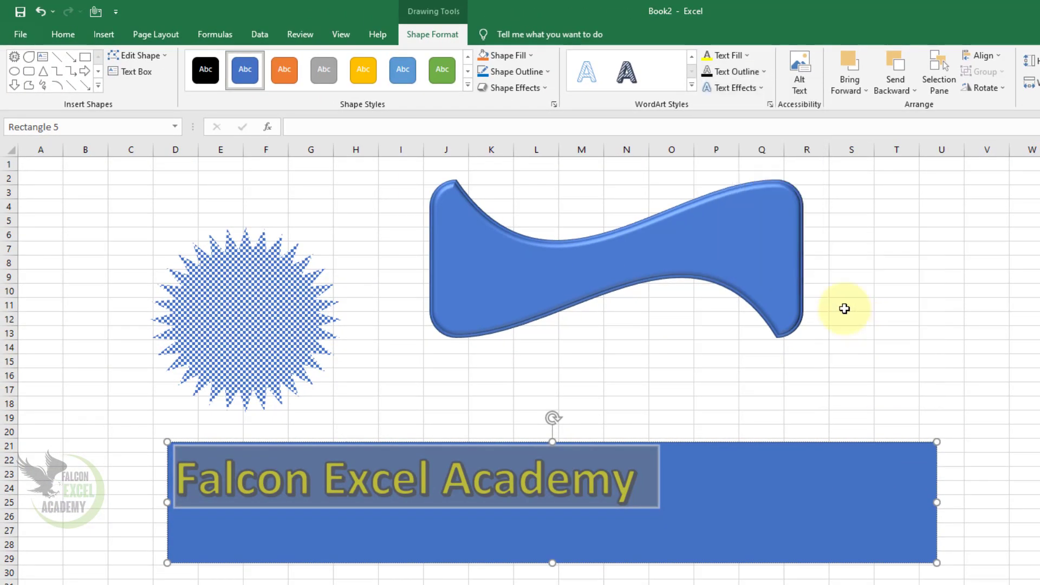
{"action": "left_click", "coordinate": [759, 73]}
{"action": "left_click", "coordinate": [718, 198]}
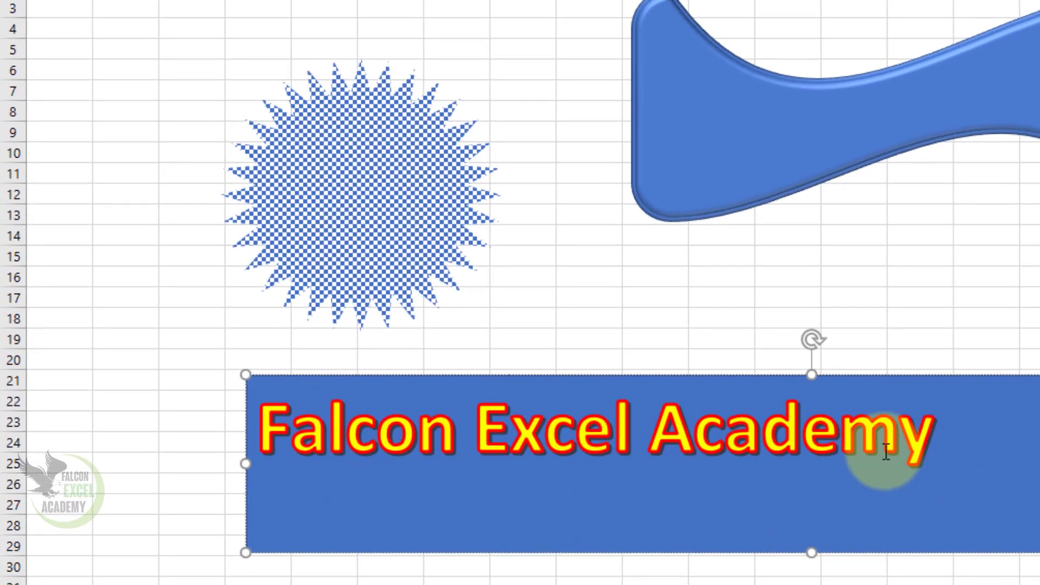
Preview the reflection and glow effects on the whole text and apply the double-wave warp transform.
{"action": "key", "text": "ctrl+a"}
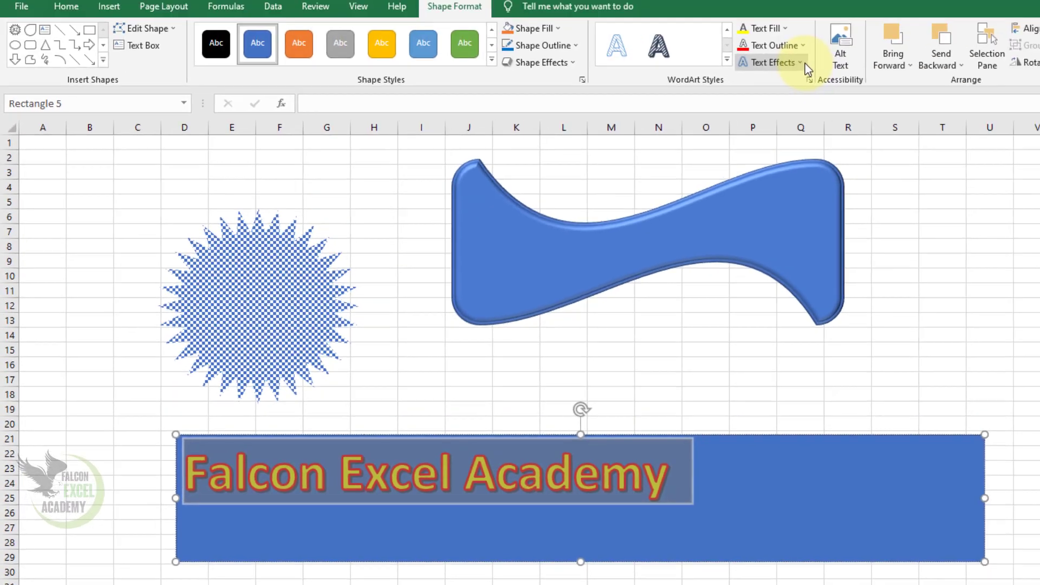
{"action": "left_click", "coordinate": [804, 63]}
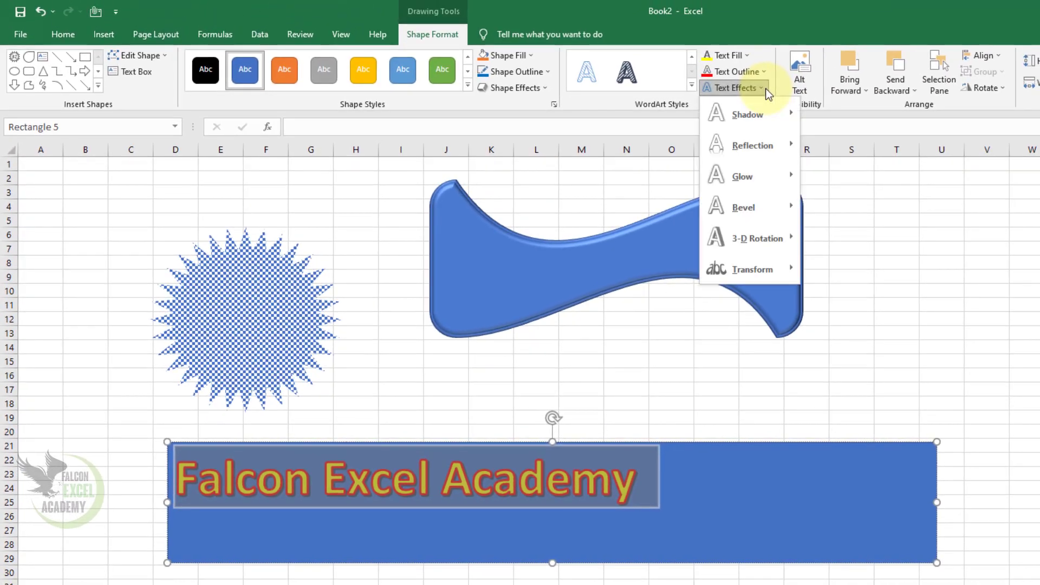
{"action": "mouse_move", "coordinate": [757, 142]}
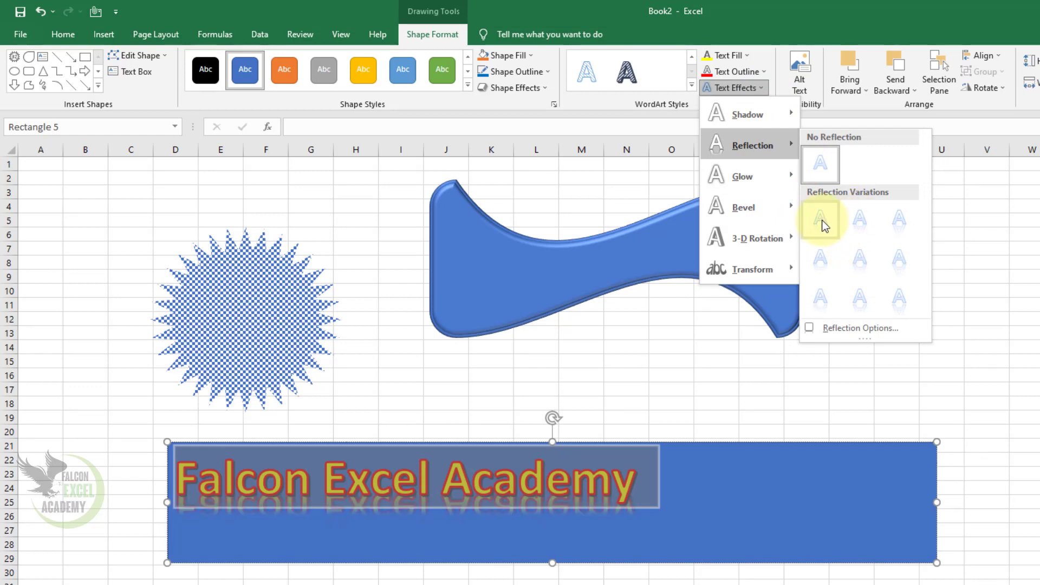
{"action": "mouse_move", "coordinate": [763, 175]}
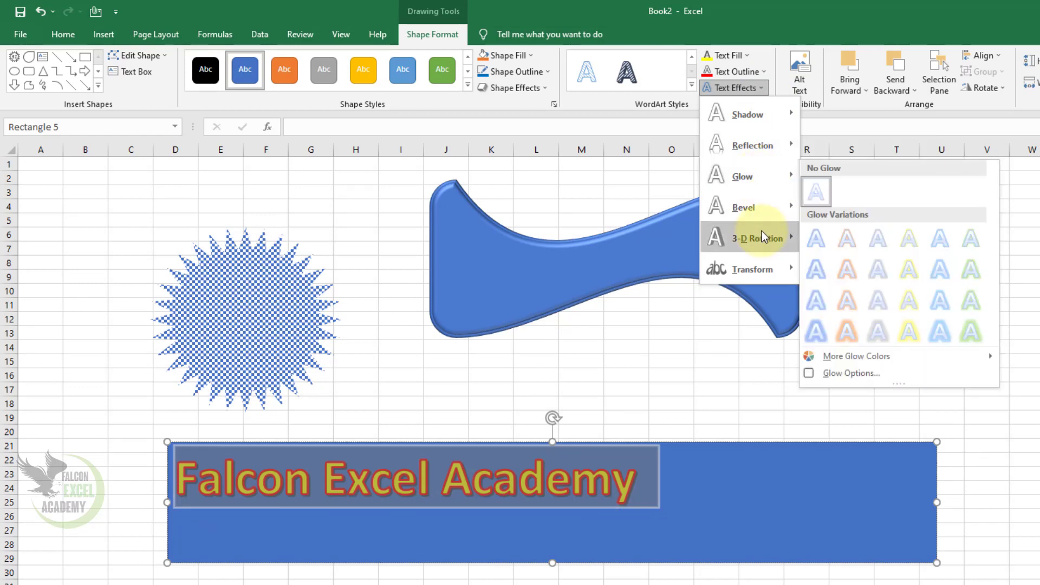
{"action": "mouse_move", "coordinate": [760, 266]}
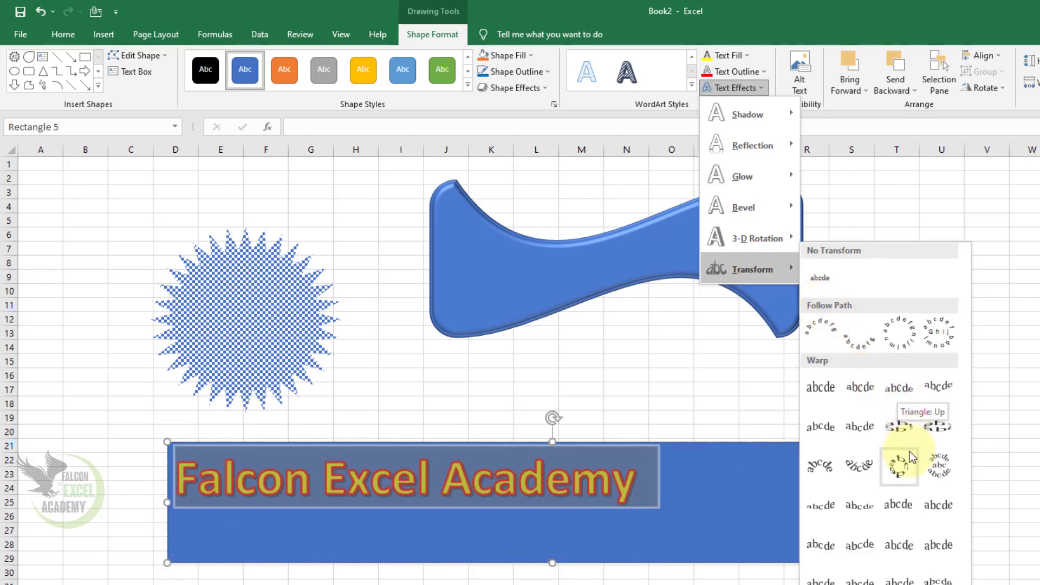
{"action": "left_click", "coordinate": [899, 558]}
{"action": "left_click", "coordinate": [813, 577]}
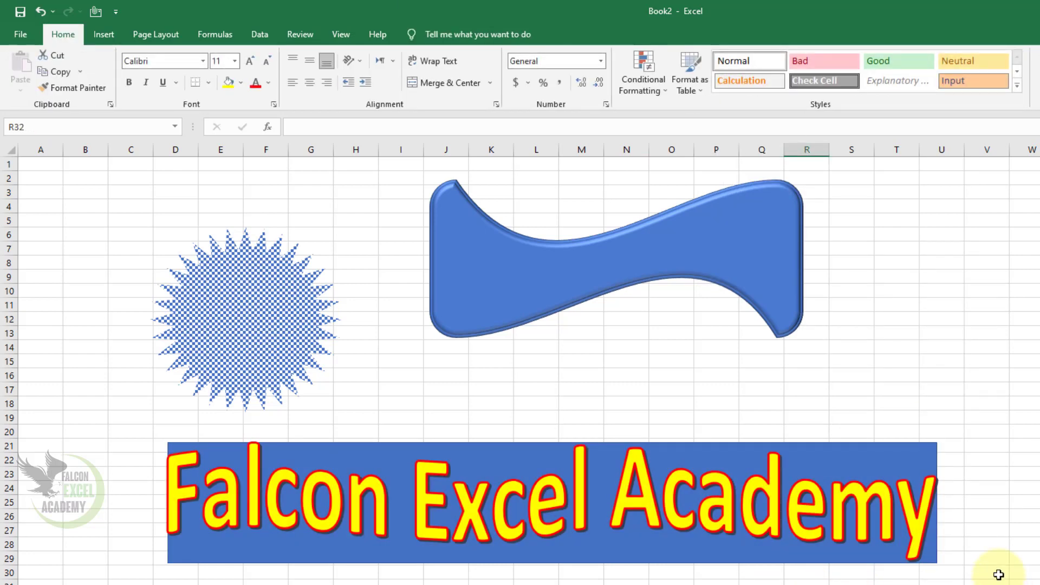
Delete the rectangle containing the "Falcon Excel Academy" text.
{"action": "left_click", "coordinate": [897, 539]}
{"action": "left_click", "coordinate": [737, 519]}
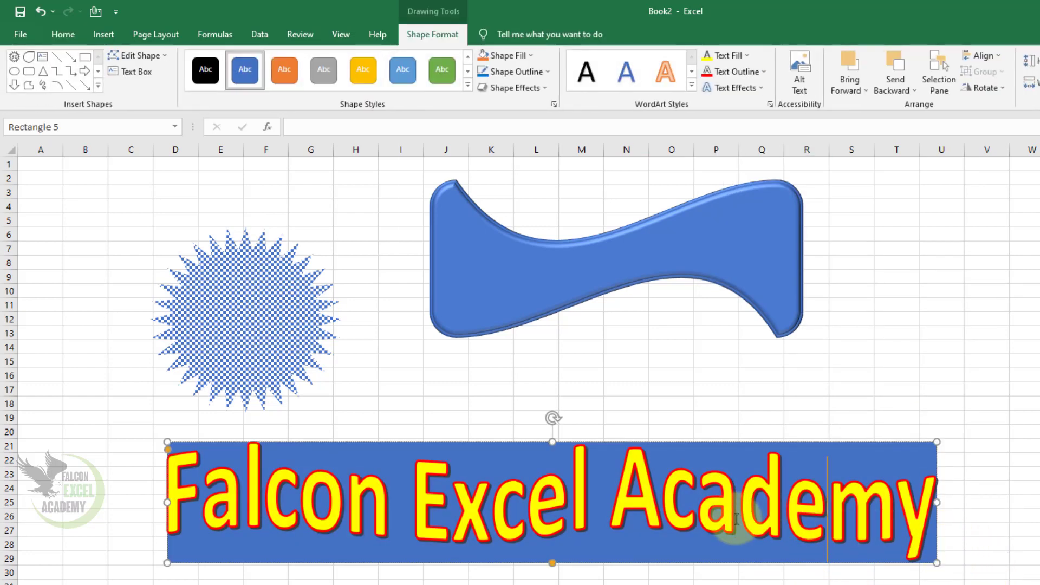
{"action": "key", "text": "ctrl+a"}
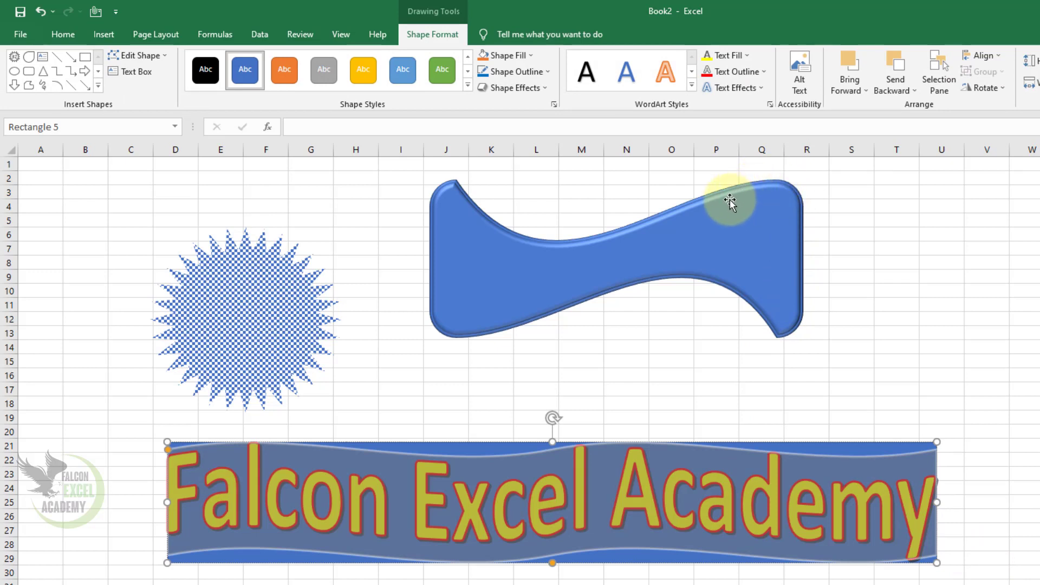
{"action": "left_click", "coordinate": [891, 444]}
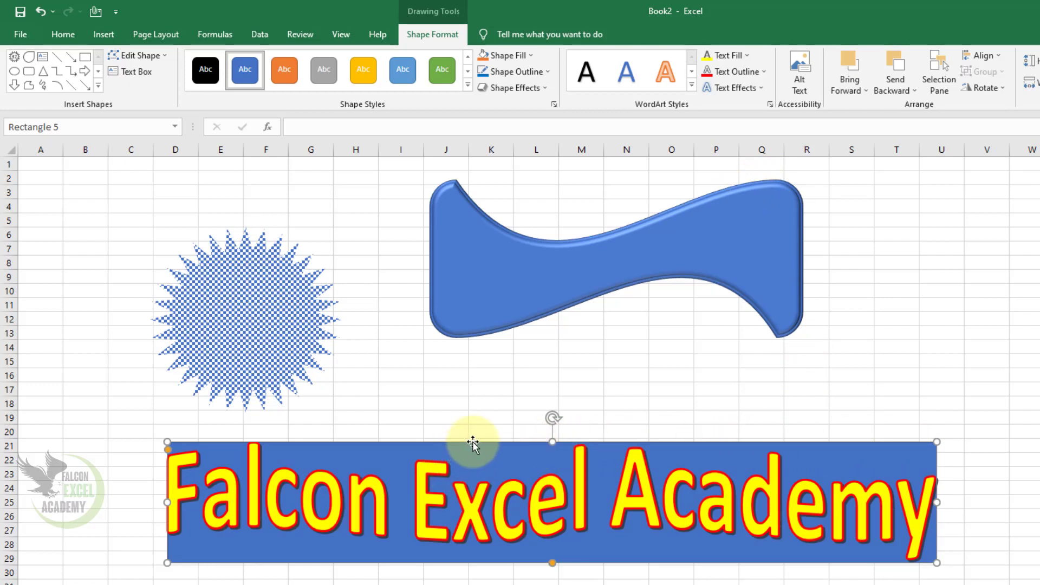
{"action": "key", "text": "Delete"}
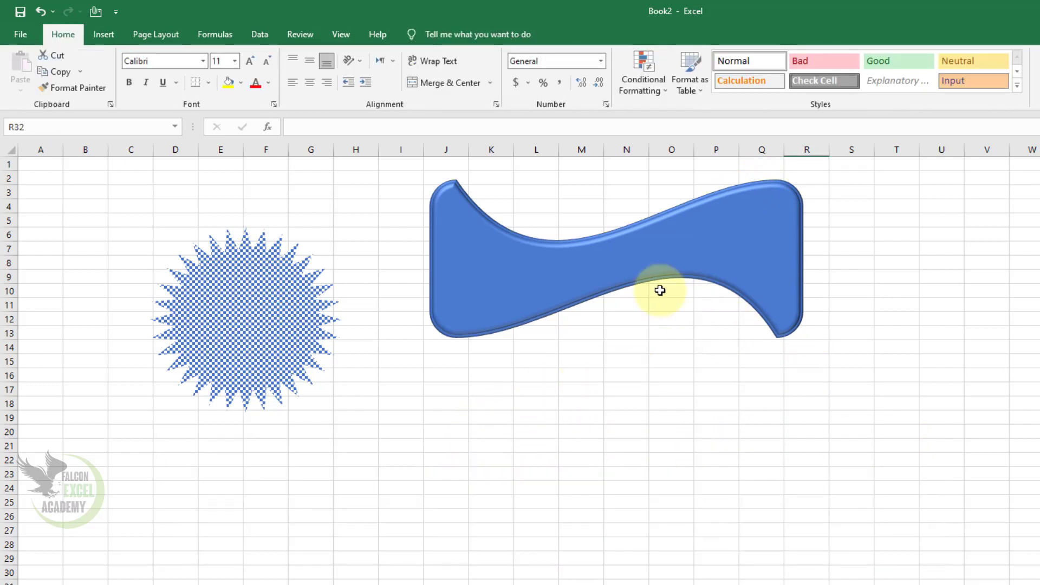
Move the curved blue shape to start at about E7 so that it overlaps the patterned starburst.
{"action": "left_click_drag", "start_coordinate": [659, 291], "coordinate": [626, 460]}
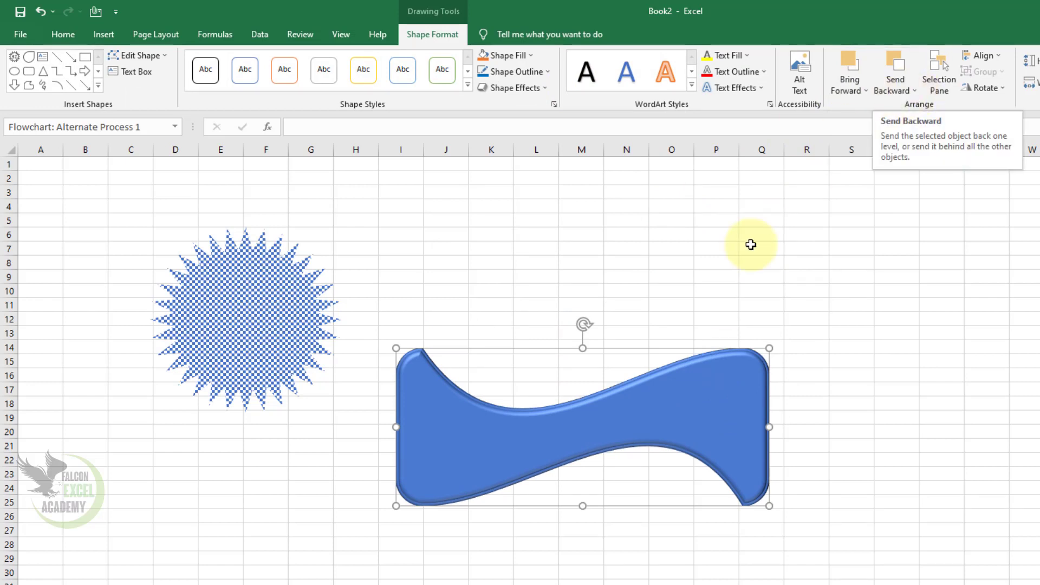
{"action": "left_click_drag", "start_coordinate": [680, 427], "coordinate": [513, 325]}
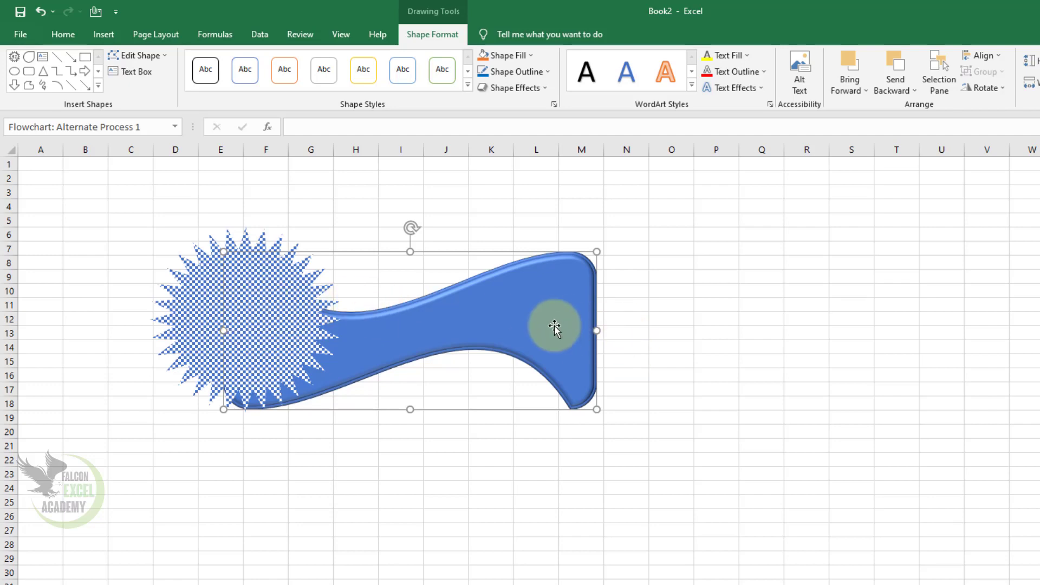
Insert a down arrow about 4.62" high and 2.87" wide across the patterned starburst and the curved shape.
{"action": "left_click", "coordinate": [217, 313]}
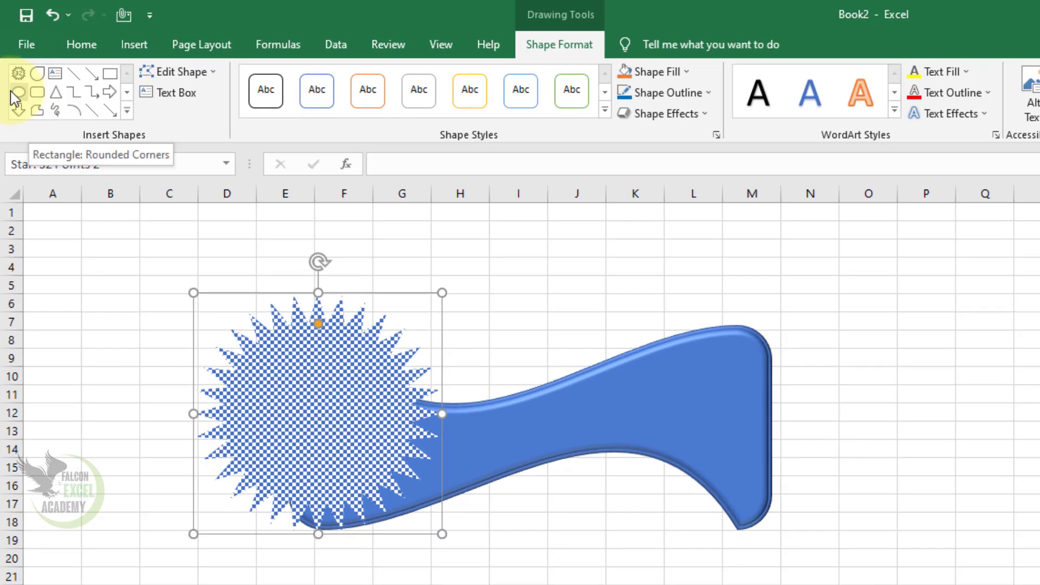
{"action": "left_click", "coordinate": [19, 112]}
{"action": "left_click_drag", "start_coordinate": [299, 249], "coordinate": [552, 584]}
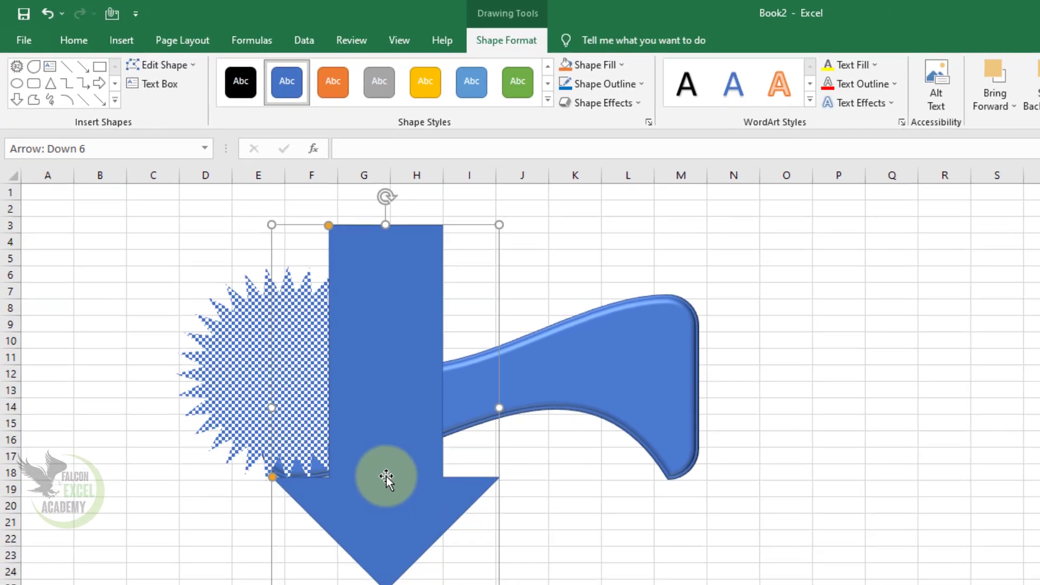
{"action": "left_click_drag", "start_coordinate": [386, 477], "coordinate": [409, 493]}
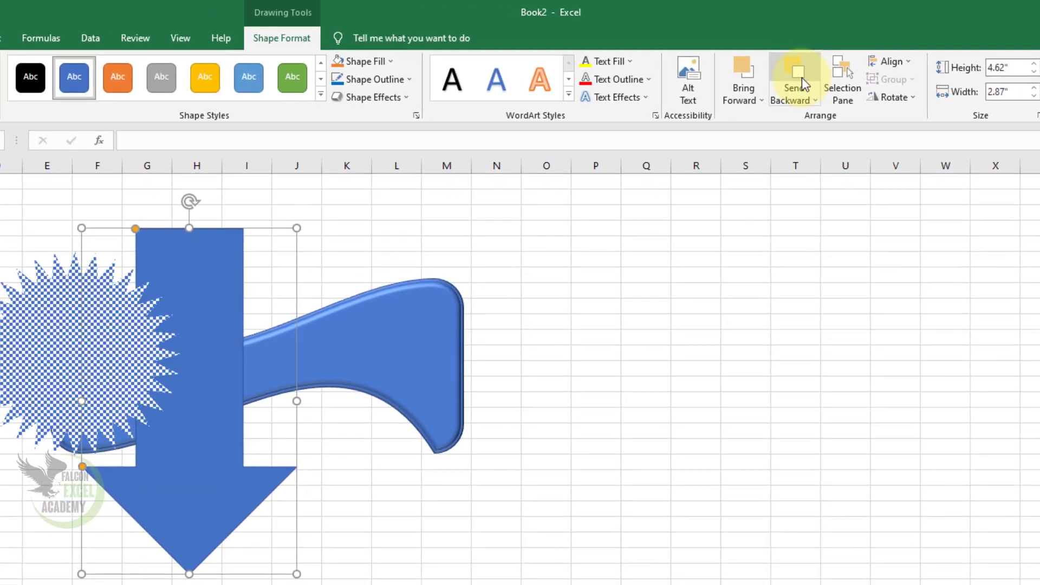
Send the down arrow backward behind the starburst and the curved shape, and bring it forward again to the front.
{"action": "left_click", "coordinate": [802, 77]}
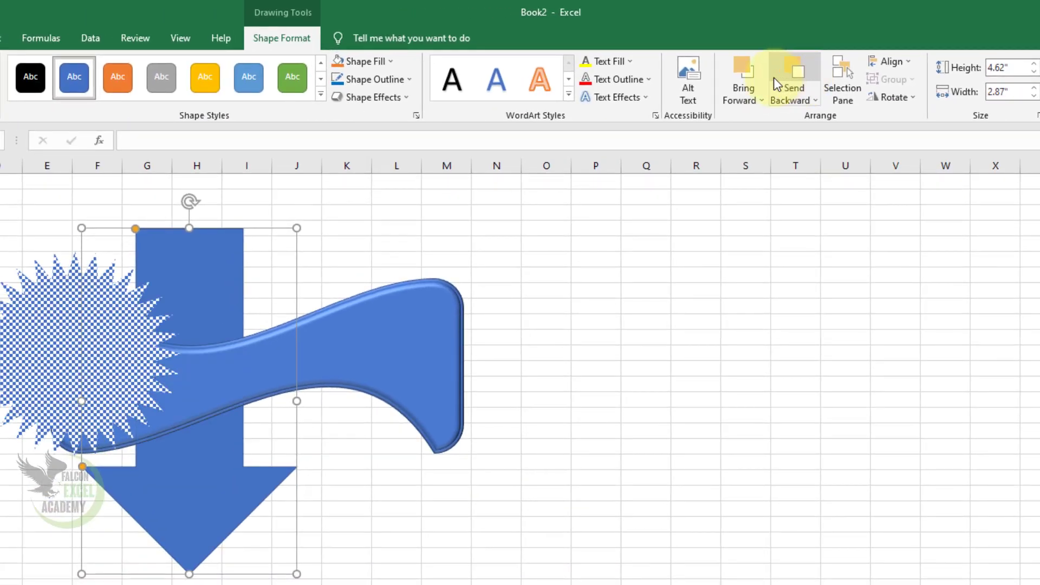
{"action": "left_click", "coordinate": [753, 76]}
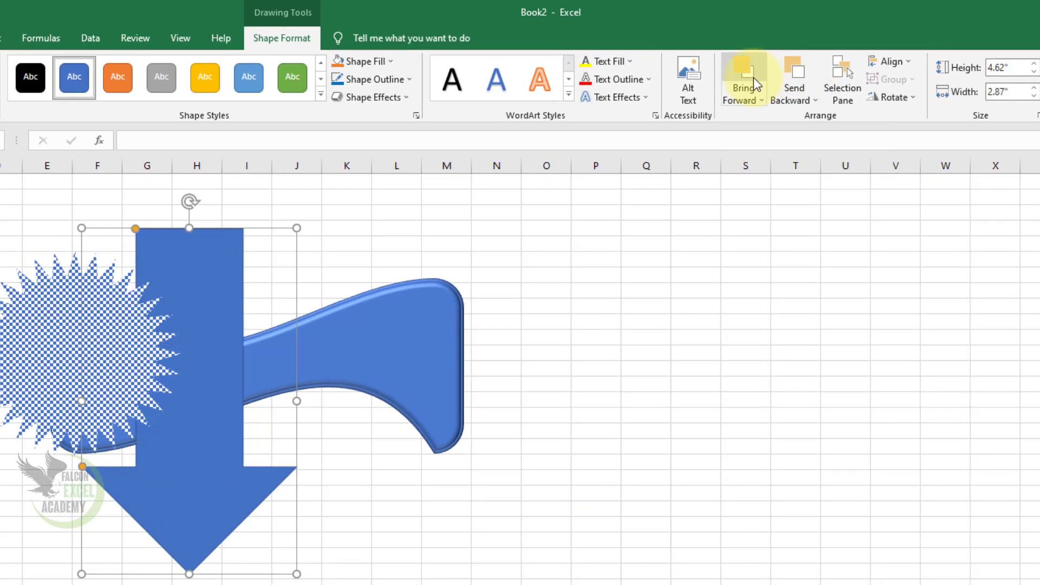
{"action": "left_click", "coordinate": [753, 77]}
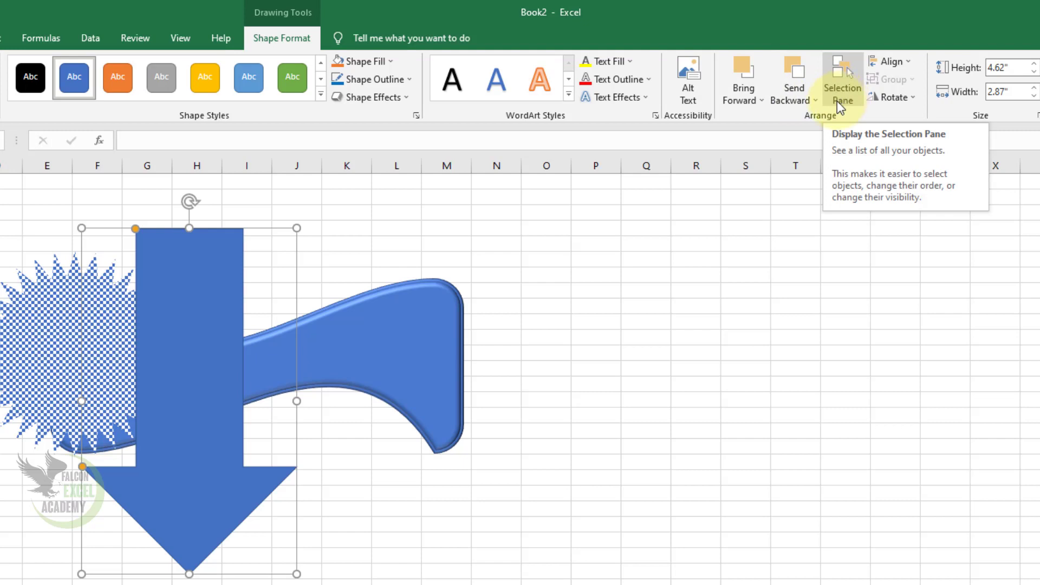
Move the down arrow to about columns M to Q, display the list of selectable objects and close the shape formatting pane.
{"action": "left_click_drag", "start_coordinate": [209, 330], "coordinate": [538, 329]}
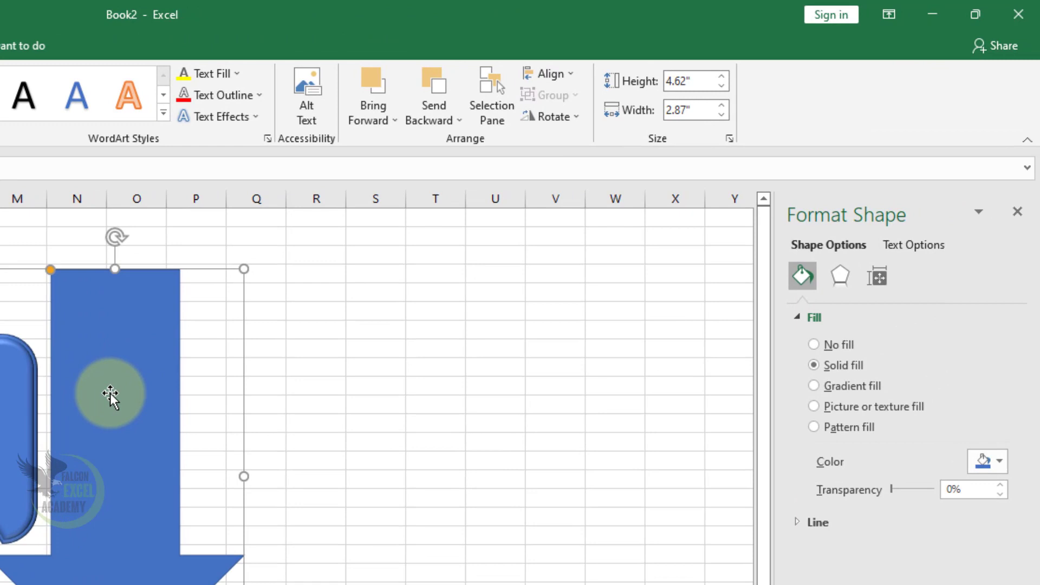
{"action": "left_click", "coordinate": [484, 115]}
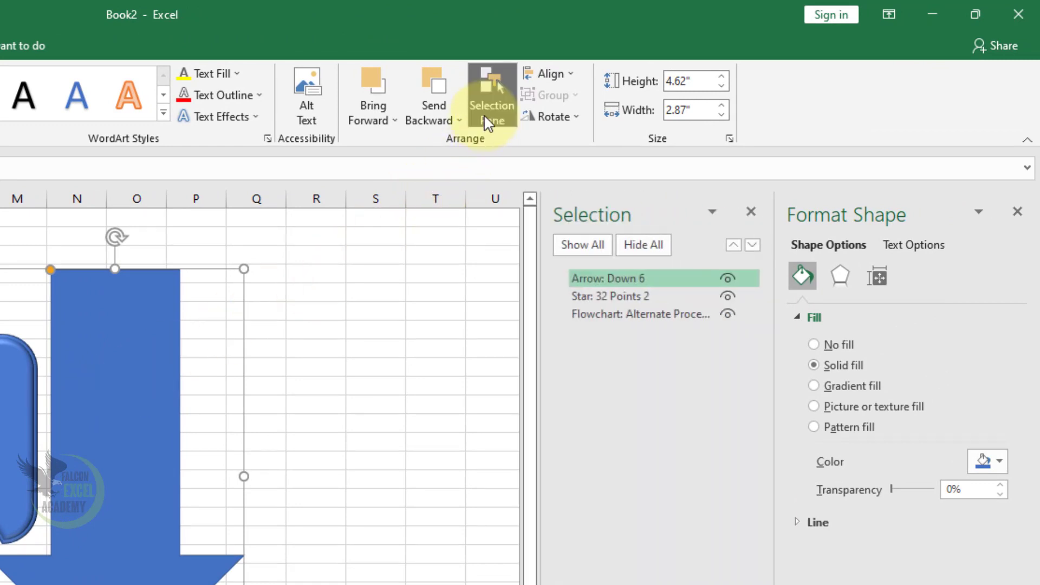
{"action": "left_click", "coordinate": [1016, 213]}
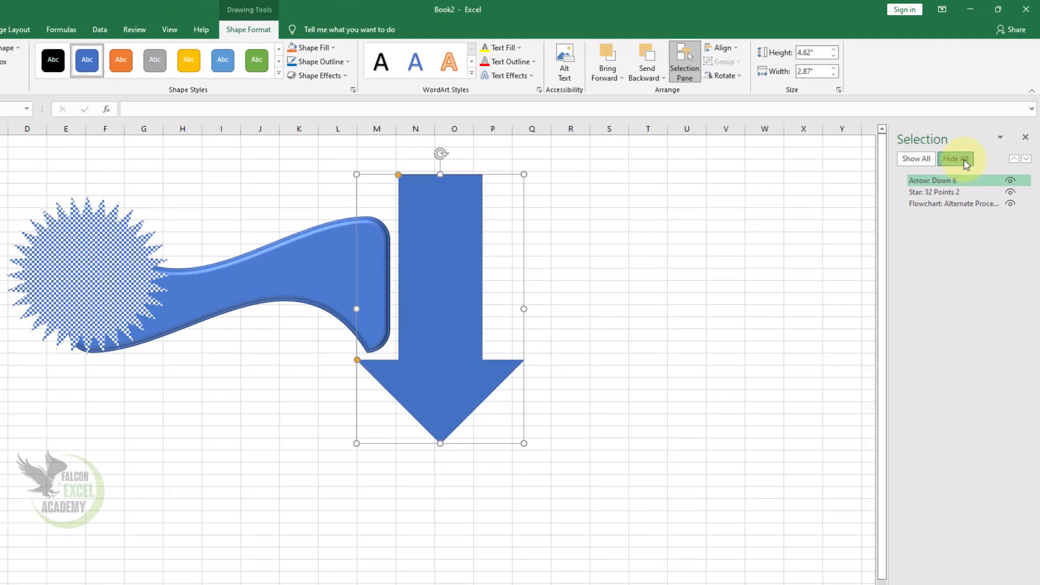
Hide and show all shapes at once, and hide and show the curved shape and the down arrow individually.
{"action": "left_click", "coordinate": [910, 245]}
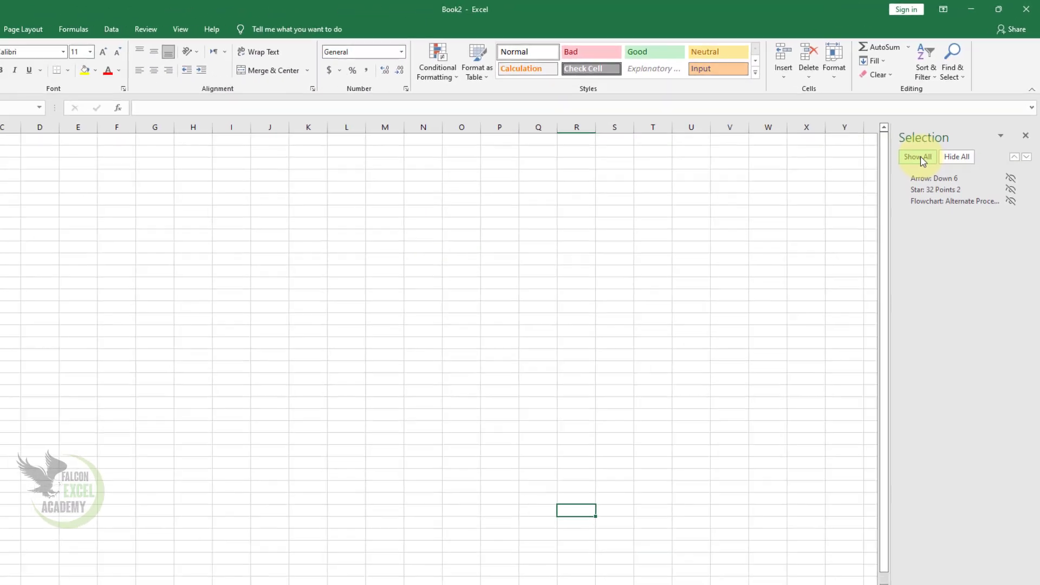
{"action": "left_click", "coordinate": [833, 264]}
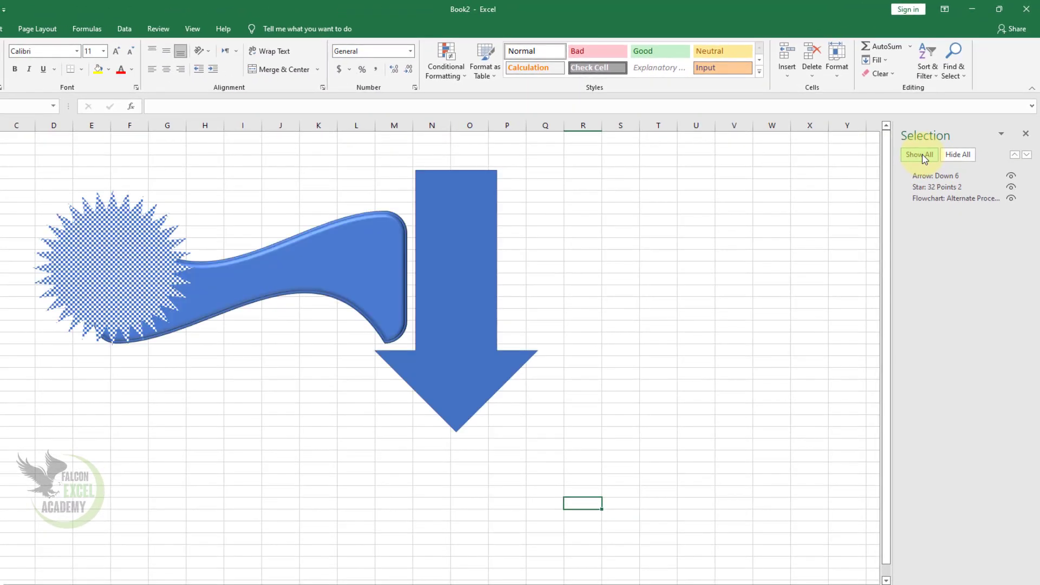
{"action": "left_click", "coordinate": [464, 263]}
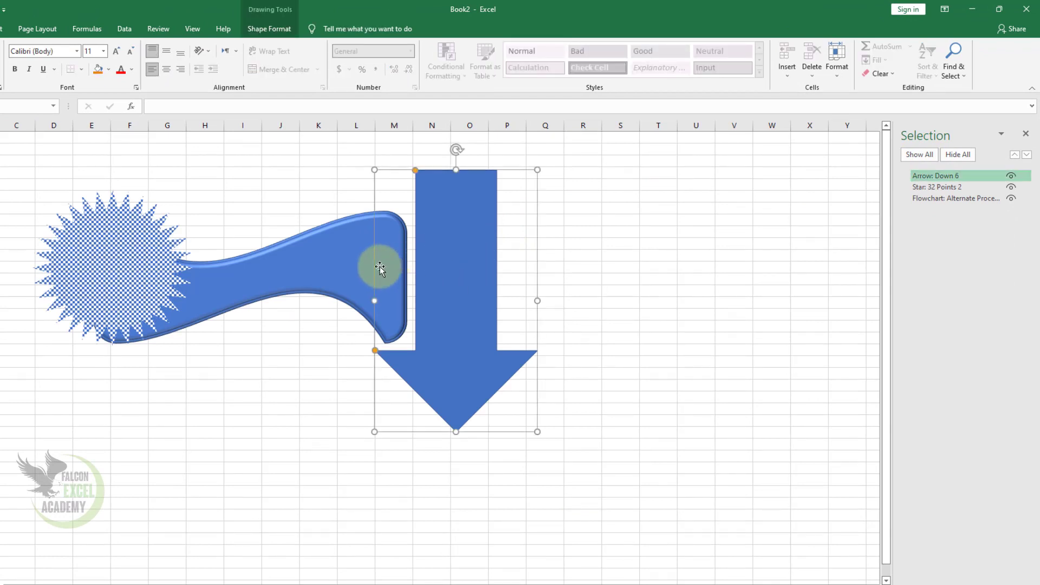
{"action": "left_click", "coordinate": [341, 272]}
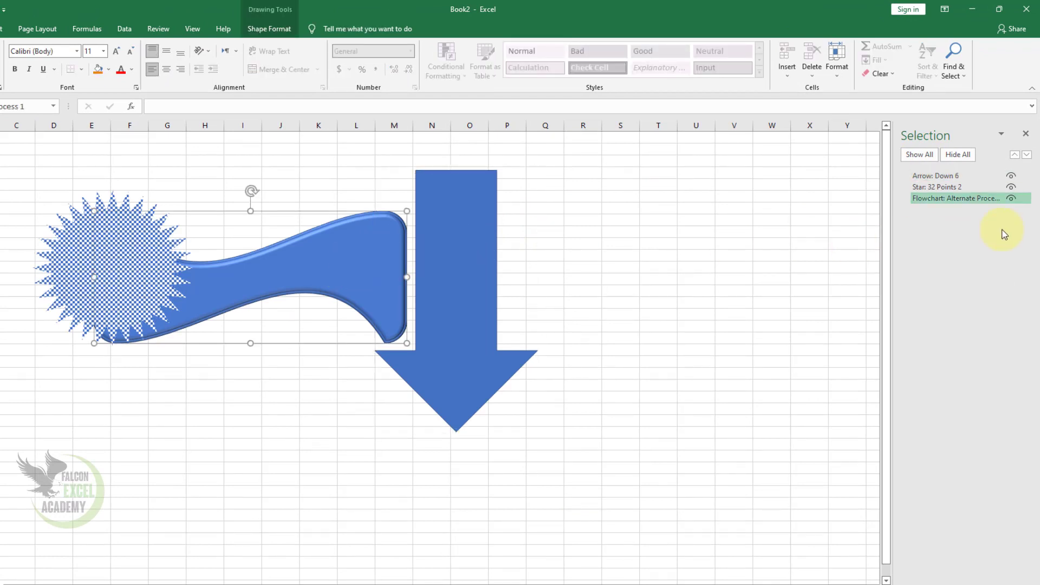
{"action": "left_click", "coordinate": [1011, 199]}
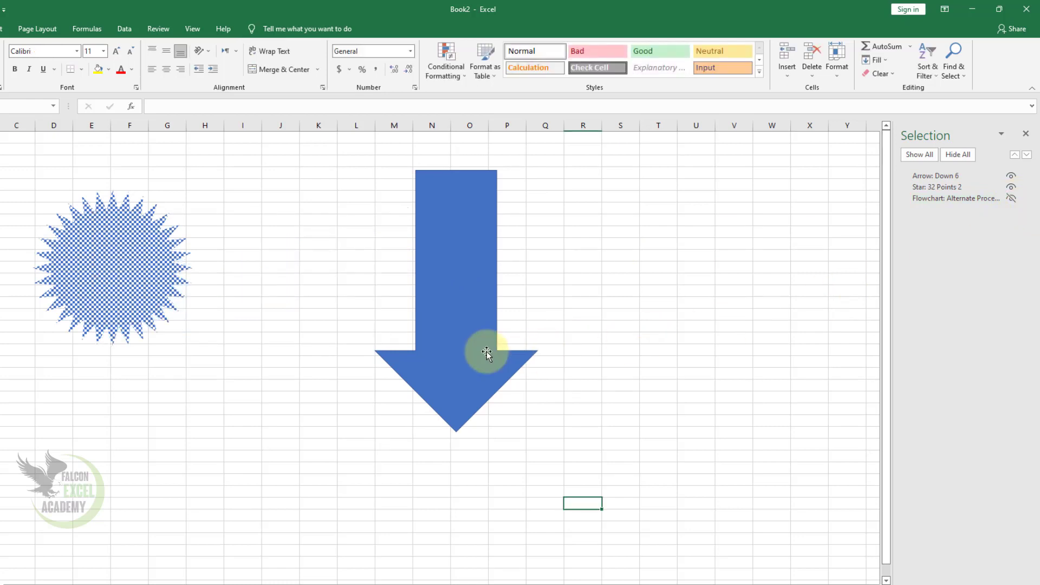
{"action": "left_click", "coordinate": [464, 344]}
{"action": "left_click", "coordinate": [1011, 176]}
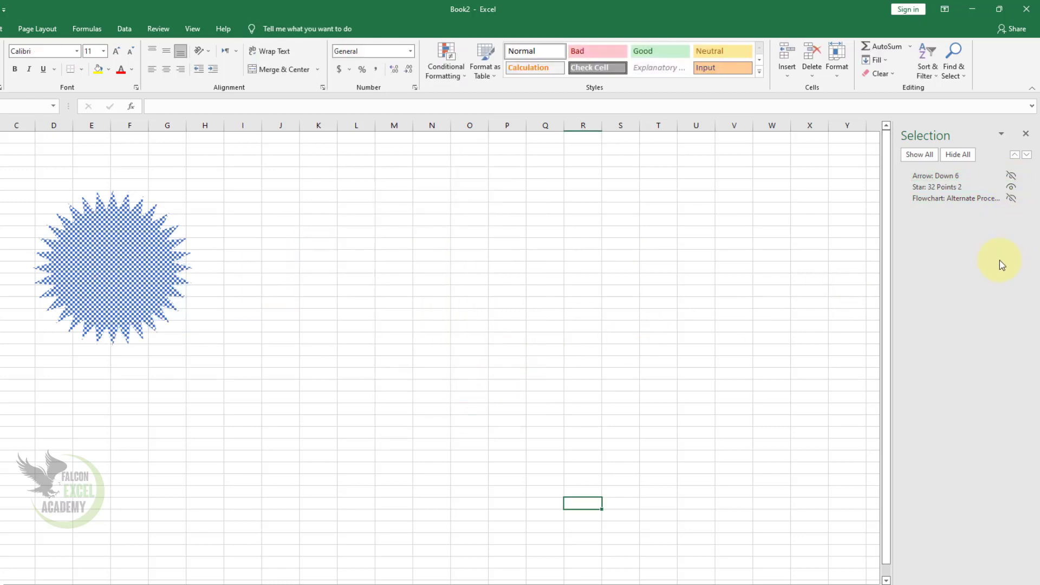
{"action": "left_click", "coordinate": [1011, 176]}
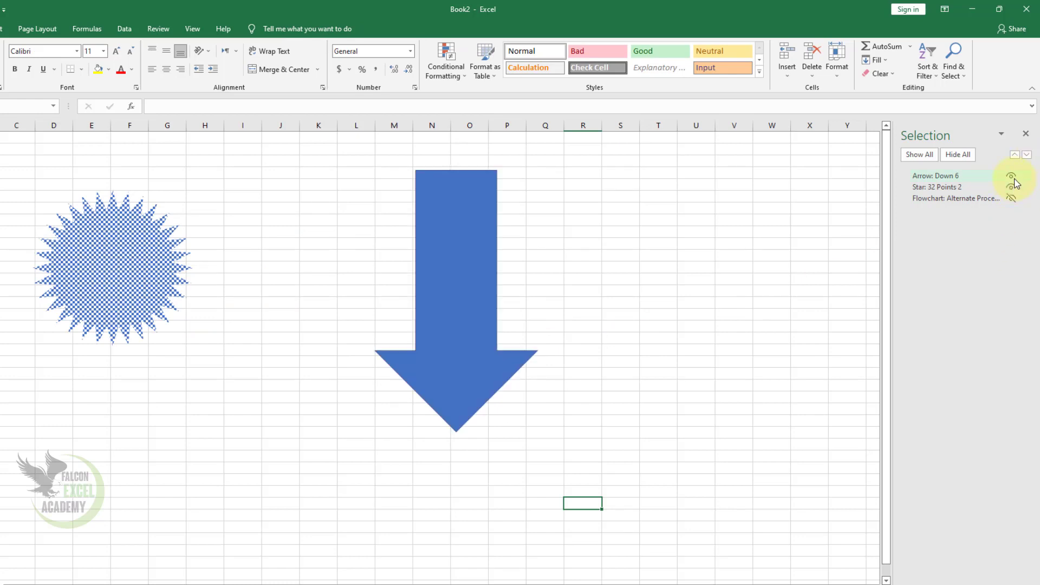
{"action": "left_click", "coordinate": [1011, 198]}
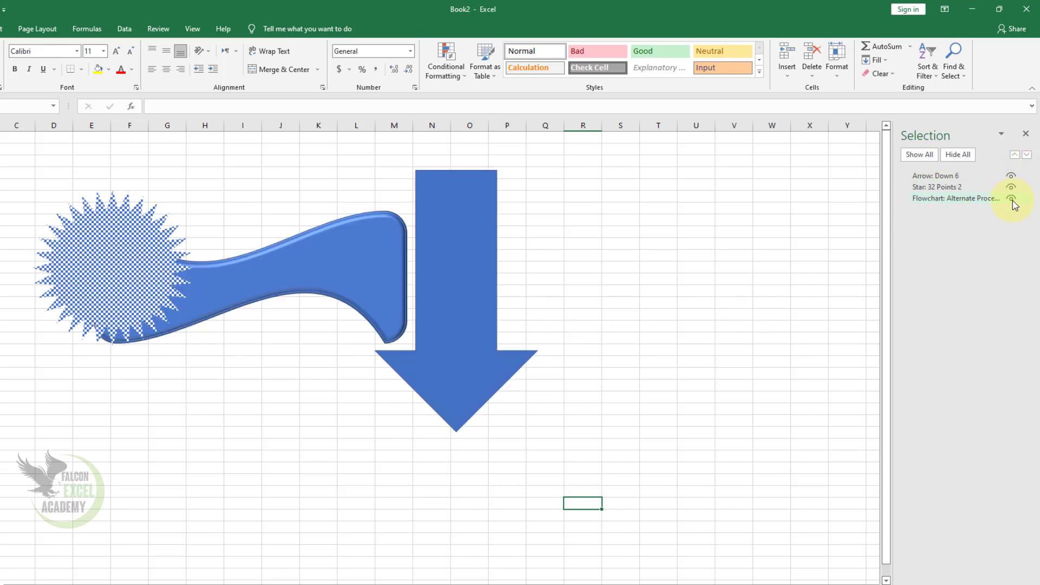
Clear columns A to O by moving the down arrow and the curved shape to about columns P to X and deleting the patterned starburst.
{"action": "left_click", "coordinate": [437, 301]}
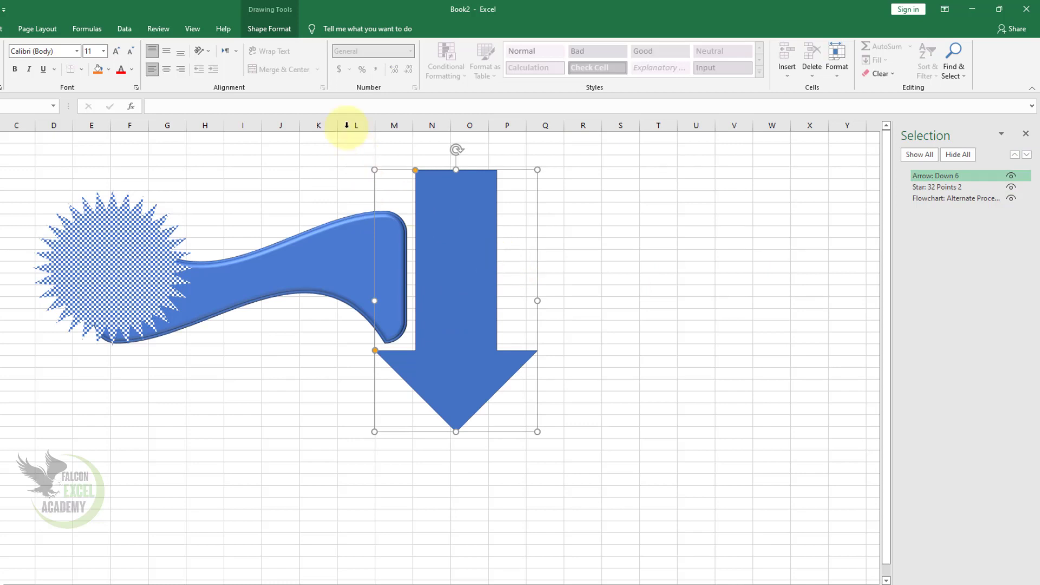
{"action": "left_click", "coordinate": [272, 28]}
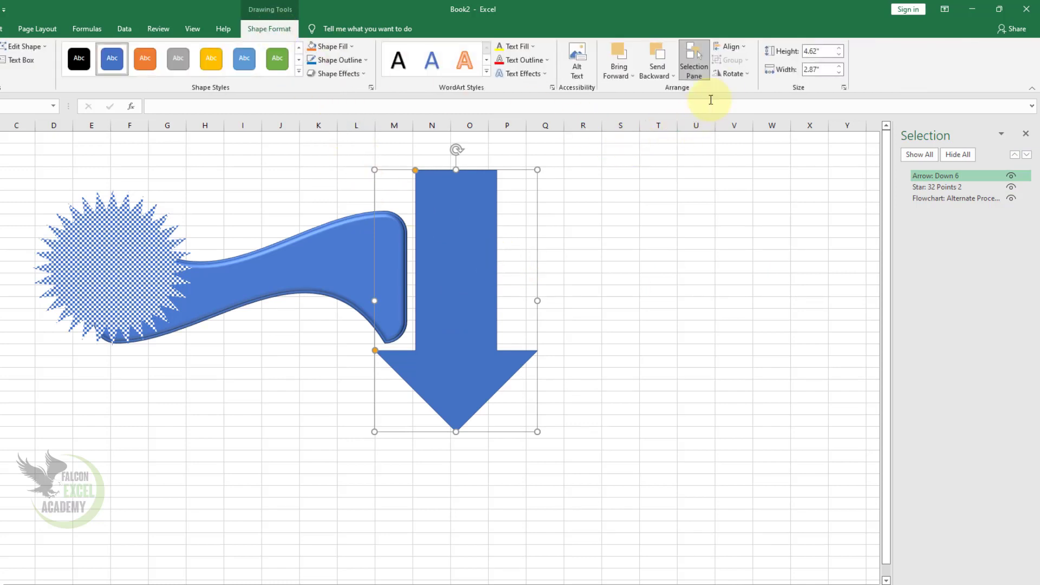
{"action": "left_click_drag", "start_coordinate": [457, 301], "coordinate": [640, 335]}
{"action": "left_click_drag", "start_coordinate": [147, 277], "coordinate": [153, 374]}
{"action": "key", "text": "Delete"}
{"action": "left_click", "coordinate": [601, 352]}
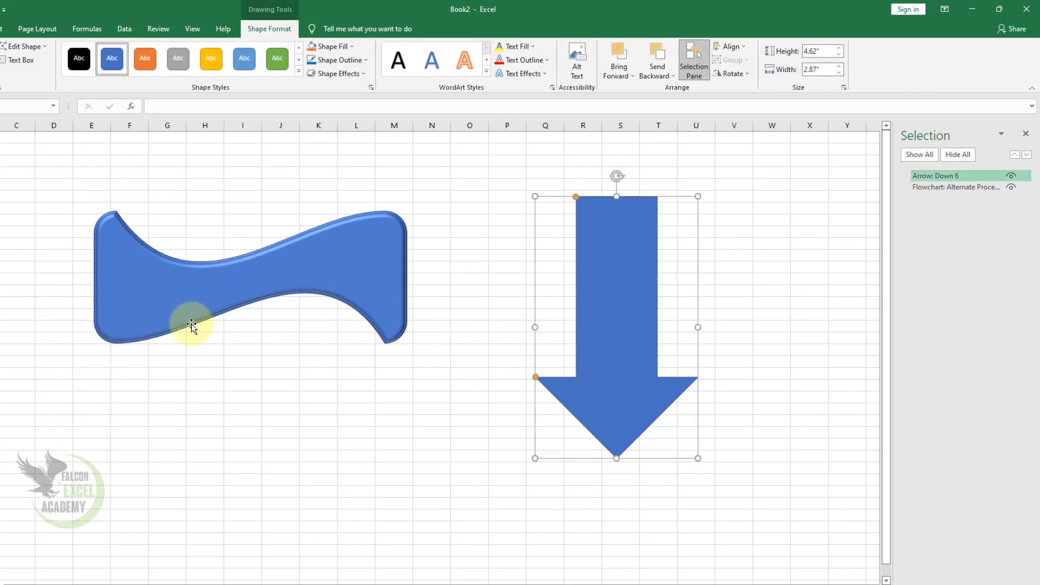
{"action": "left_click_drag", "start_coordinate": [191, 325], "coordinate": [631, 262]}
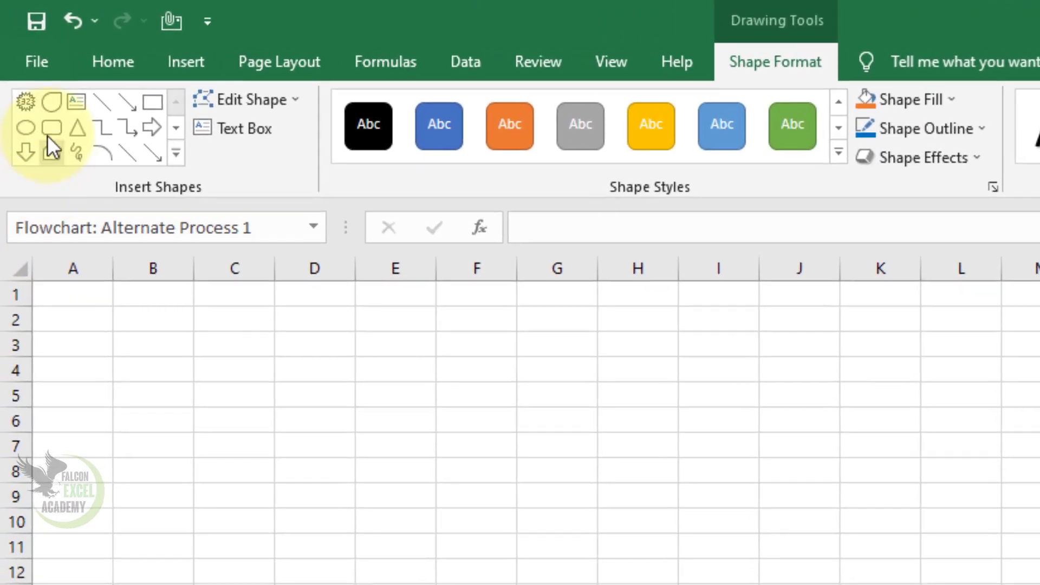
Draw a circle about 5.4" across, spanning about columns C to J from row 4.
{"action": "left_click", "coordinate": [31, 132]}
{"action": "left_click_drag", "start_coordinate": [193, 365], "coordinate": [856, 584]}
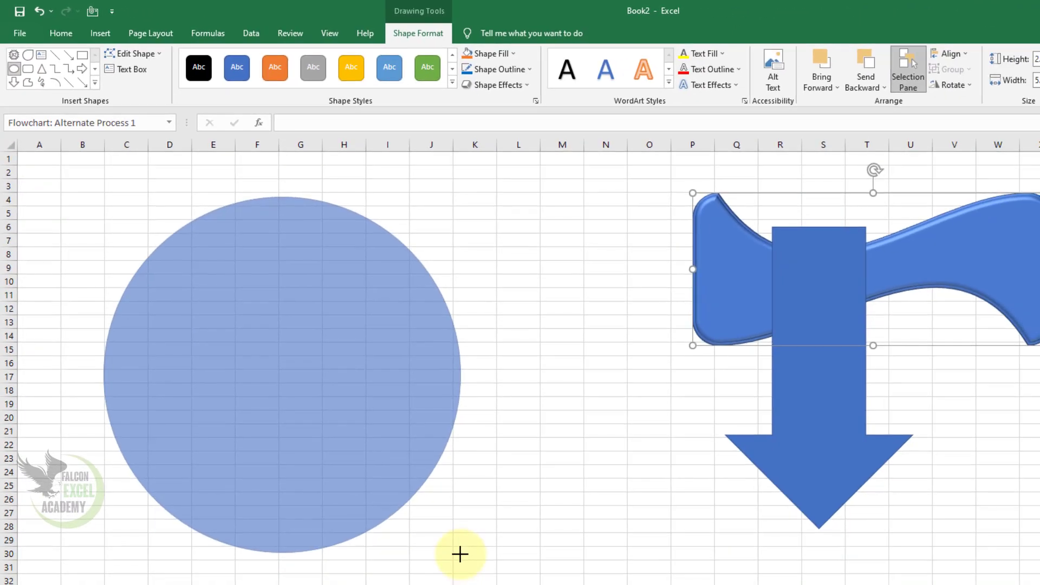
{"action": "left_click_drag", "start_coordinate": [460, 553], "coordinate": [460, 554]}
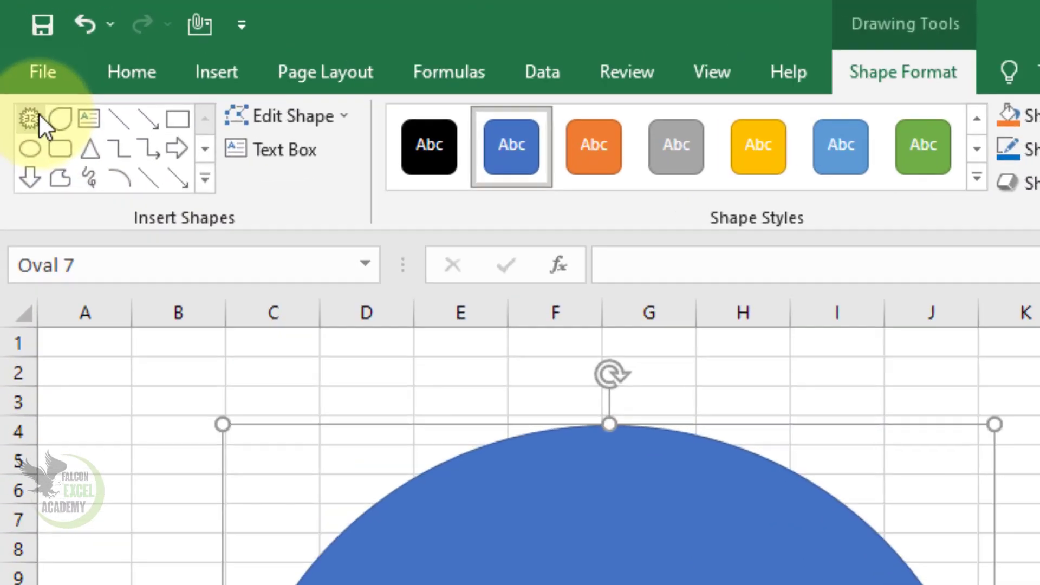
Draw a 32-point star about 2.6" high and 2.41" wide around columns M to P and give it the gold shape style.
{"action": "left_click", "coordinate": [38, 114]}
{"action": "left_click_drag", "start_coordinate": [1039, 526], "coordinate": [1039, 584]}
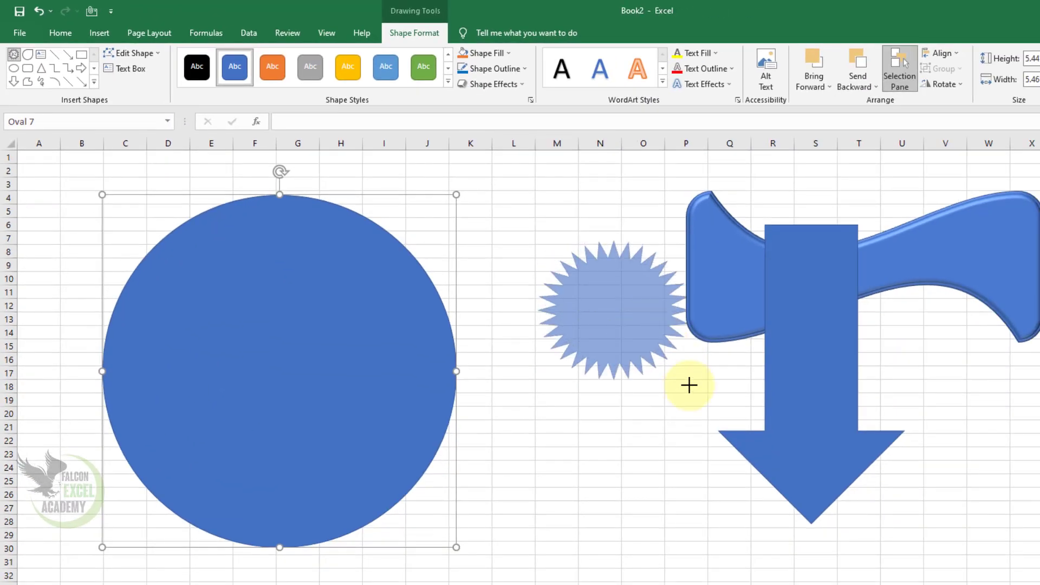
{"action": "left_click_drag", "start_coordinate": [694, 413], "coordinate": [694, 410]}
{"action": "left_click", "coordinate": [354, 76]}
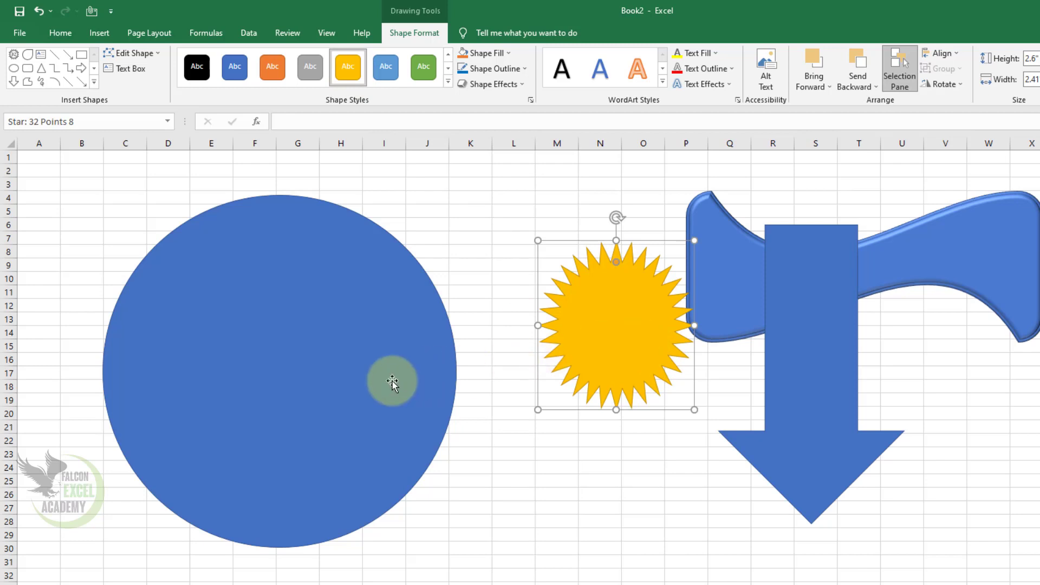
Select the gold star together with the blue circle and align the two shapes to the middle and center.
{"action": "left_click", "coordinate": [622, 454]}
{"action": "left_click", "coordinate": [614, 379]}
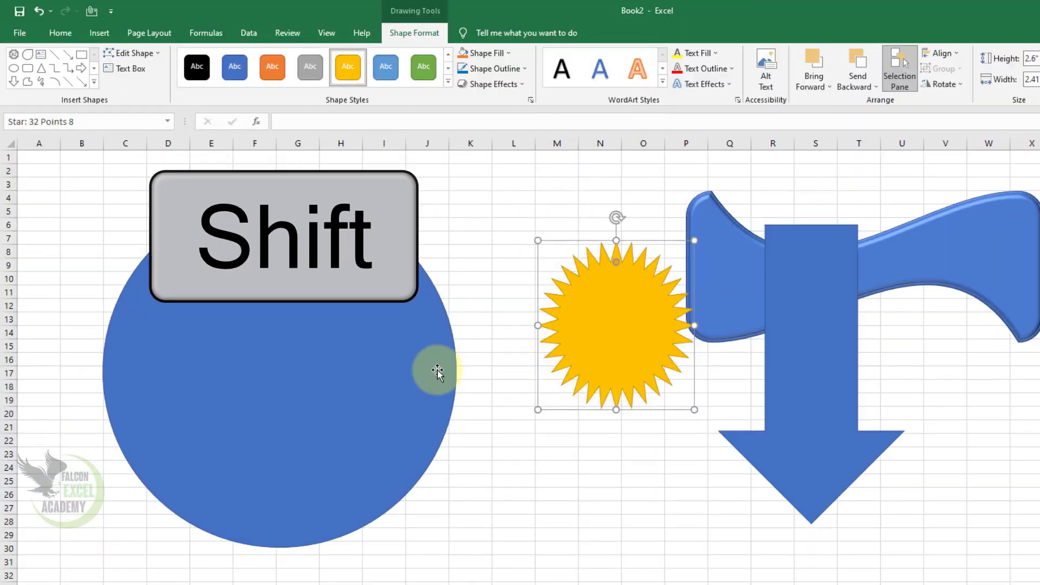
{"action": "left_click", "coordinate": [333, 360], "text": "shift"}
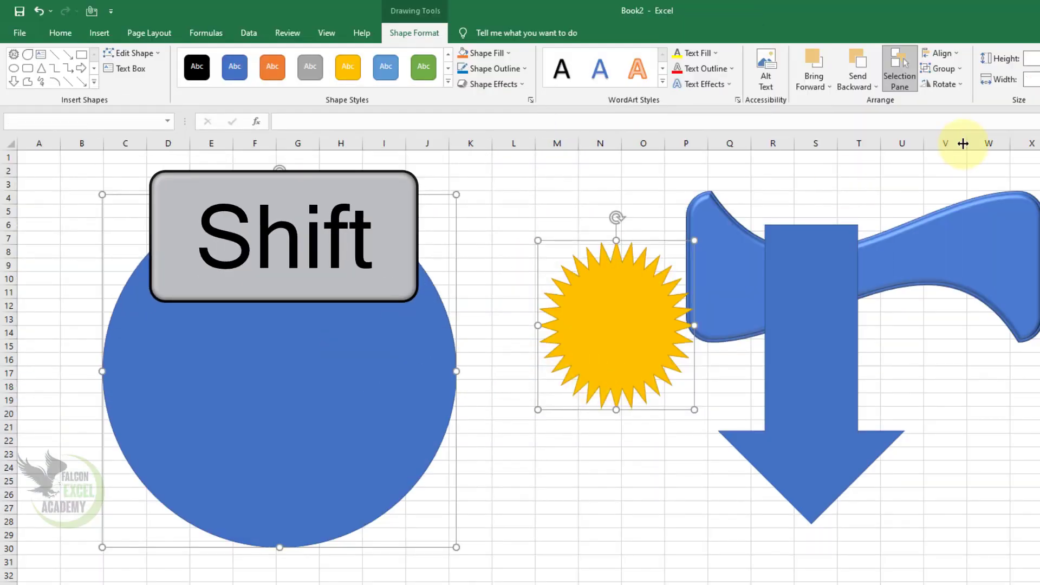
{"action": "left_click", "coordinate": [951, 58]}
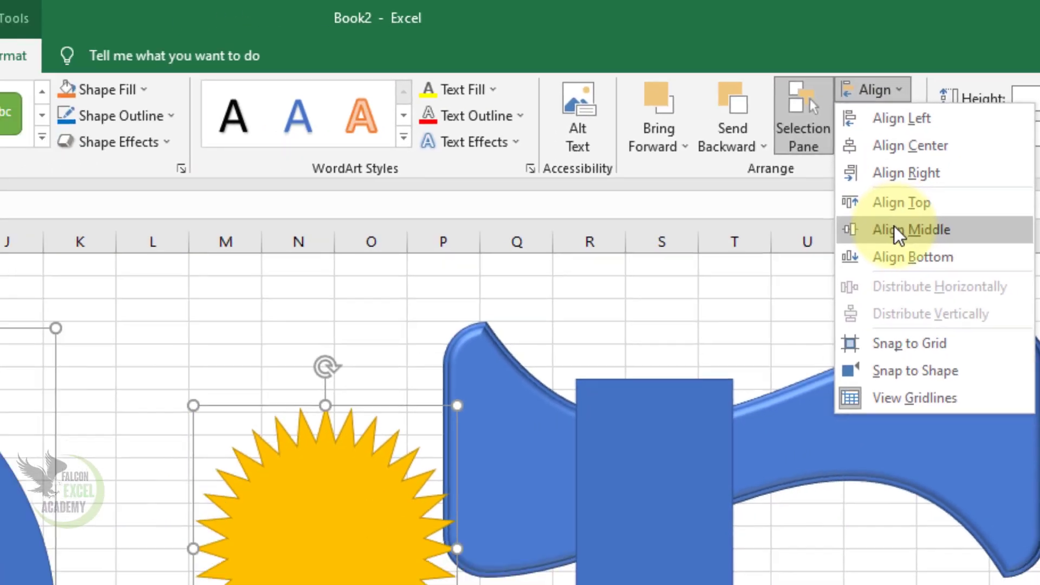
{"action": "left_click", "coordinate": [895, 229]}
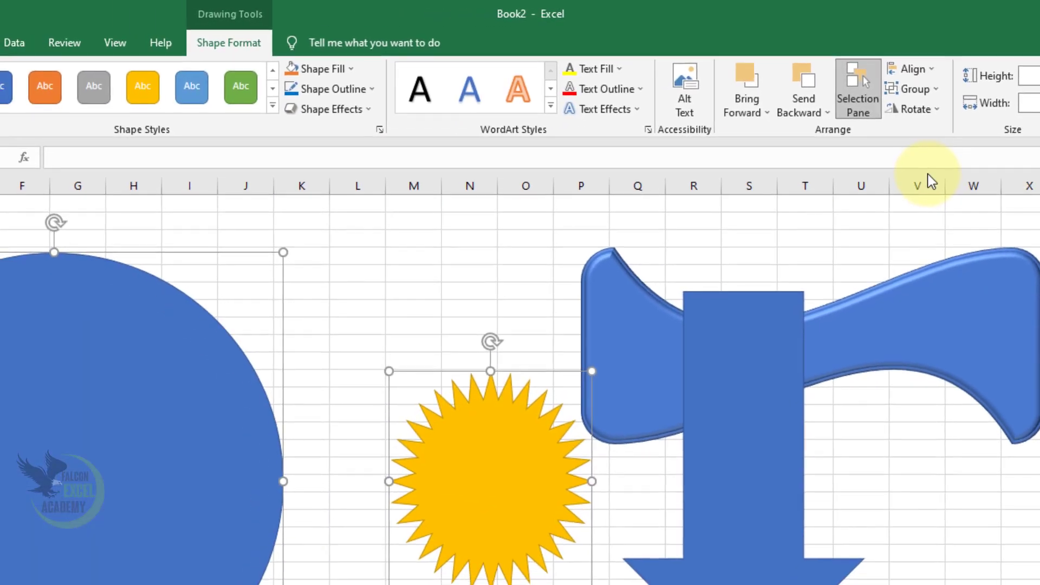
{"action": "left_click", "coordinate": [913, 68]}
{"action": "left_click", "coordinate": [933, 104]}
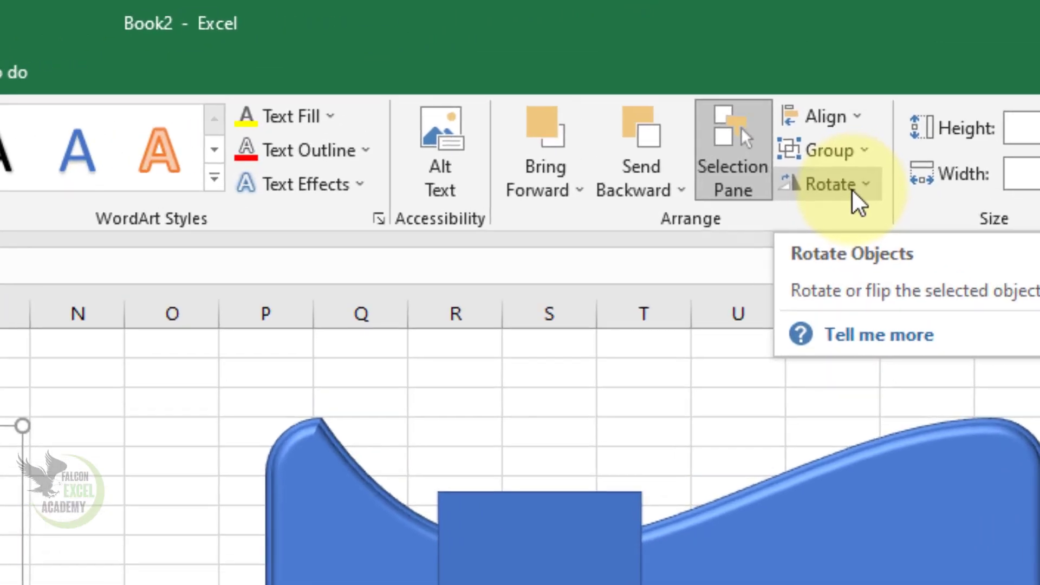
Align the gold star and the blue circle to the top and to the bottom.
{"action": "left_click", "coordinate": [850, 125]}
{"action": "left_click", "coordinate": [864, 264]}
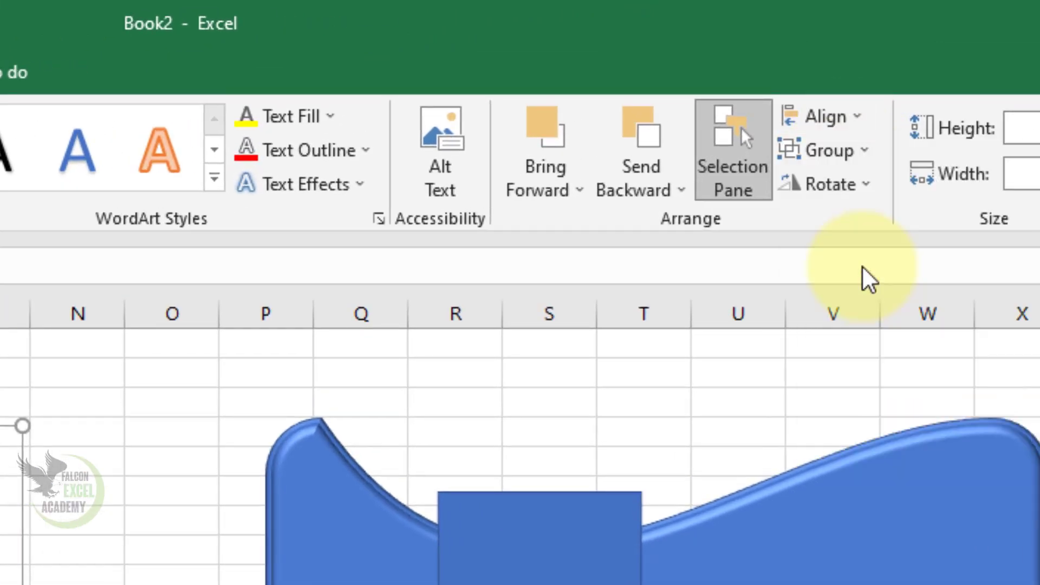
{"action": "left_click", "coordinate": [843, 124]}
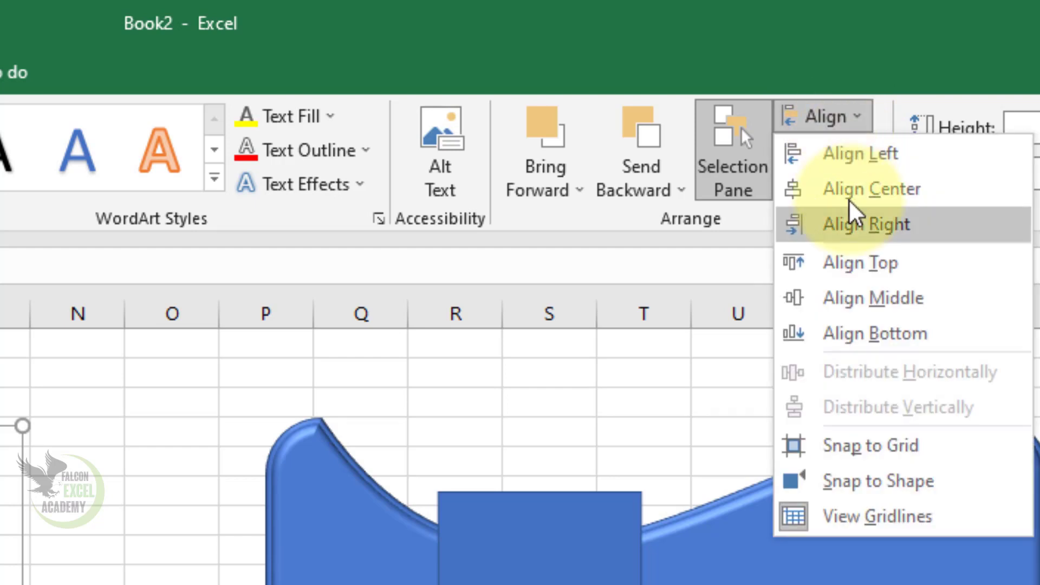
{"action": "left_click", "coordinate": [864, 331]}
Align the selected gold star and blue circle to the right, and to the middle and center.
{"action": "left_click", "coordinate": [826, 116]}
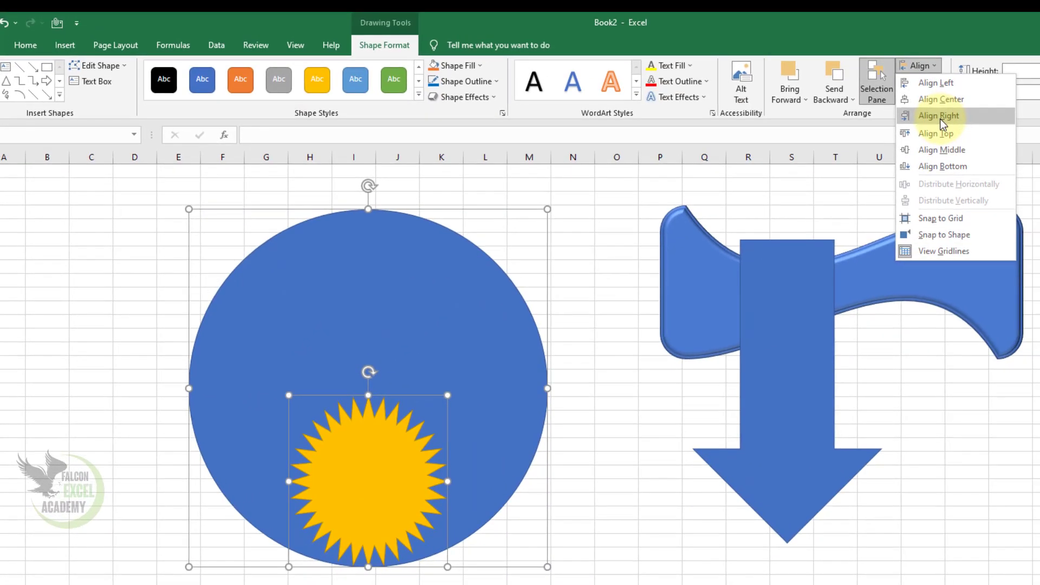
{"action": "left_click", "coordinate": [940, 116]}
{"action": "left_click", "coordinate": [904, 65]}
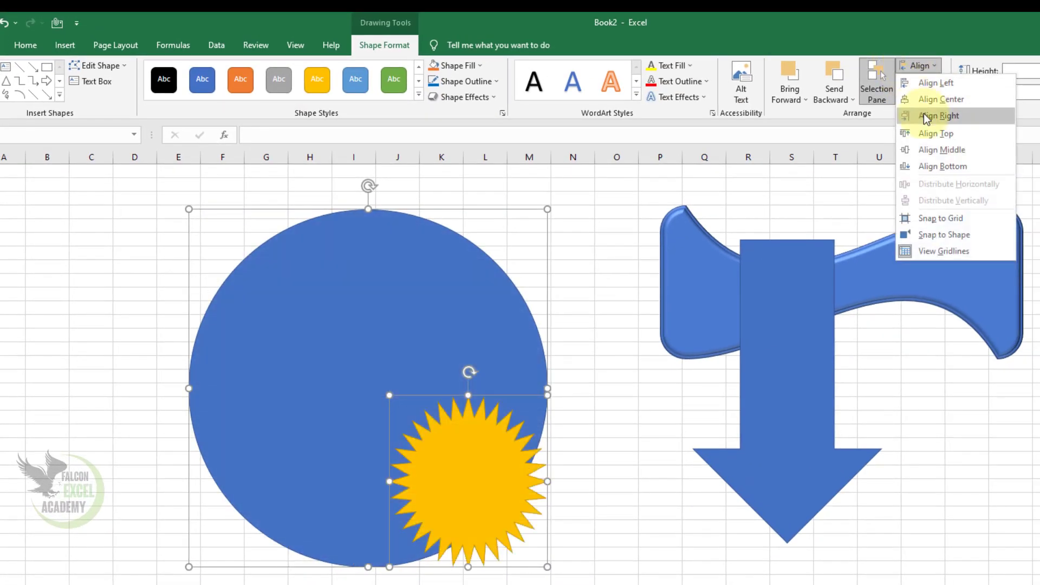
{"action": "left_click", "coordinate": [944, 147]}
{"action": "left_click", "coordinate": [914, 68]}
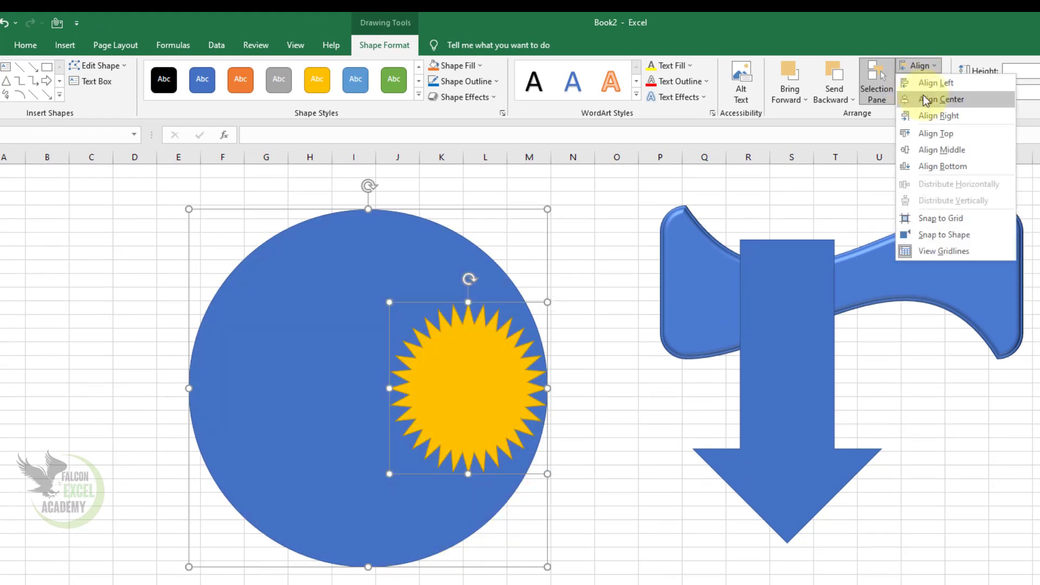
{"action": "left_click", "coordinate": [927, 98]}
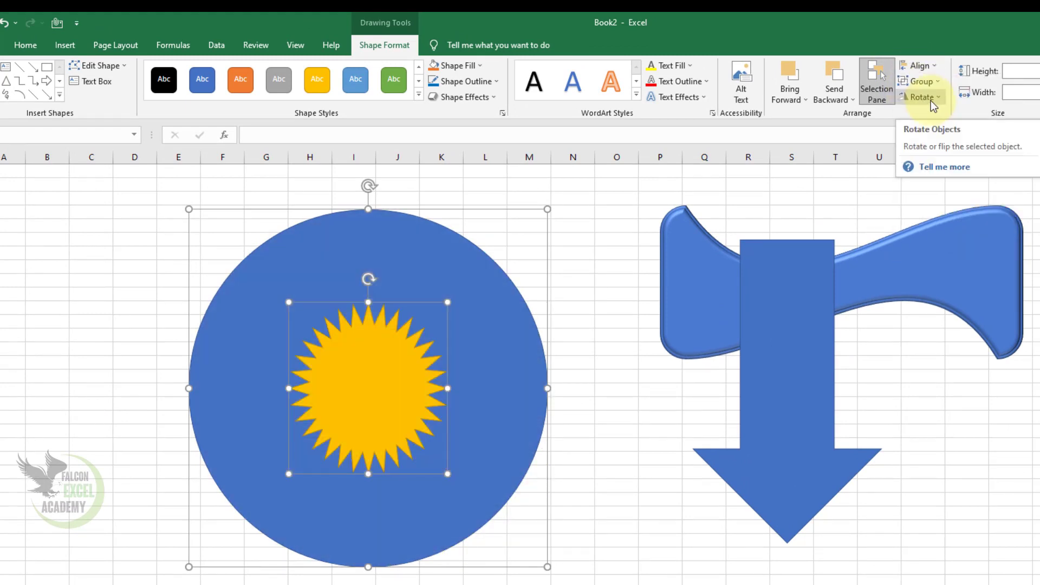
Move the gold star on its own over the blue circle's upper-right edge and undo the move.
{"action": "left_click", "coordinate": [644, 209]}
{"action": "left_click", "coordinate": [395, 401]}
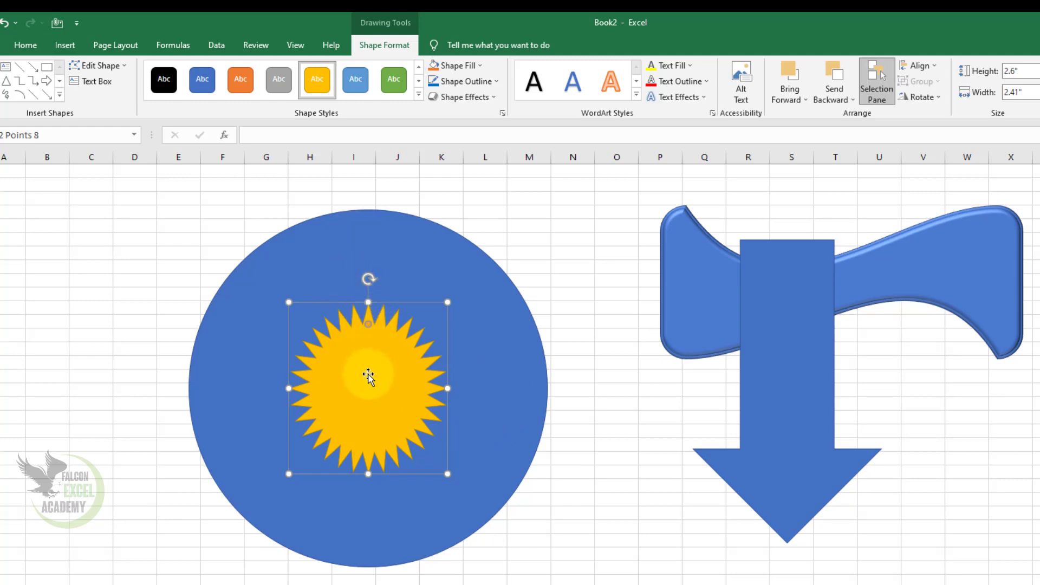
{"action": "left_click_drag", "start_coordinate": [389, 368], "coordinate": [515, 328]}
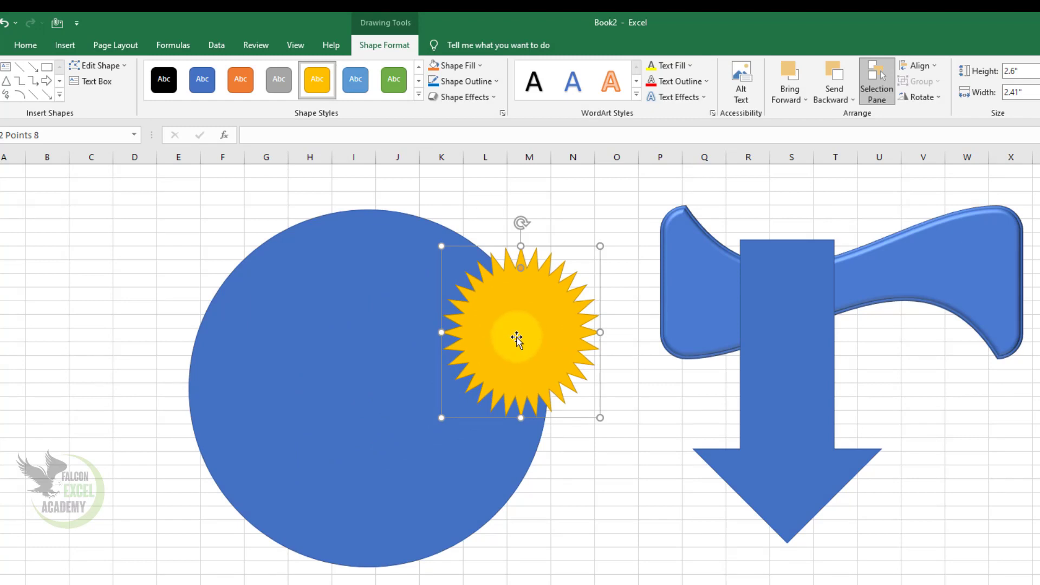
{"action": "key", "text": "ctrl+z"}
Select the gold star together with the blue circle and group the two shapes.
{"action": "key", "text": "shift"}
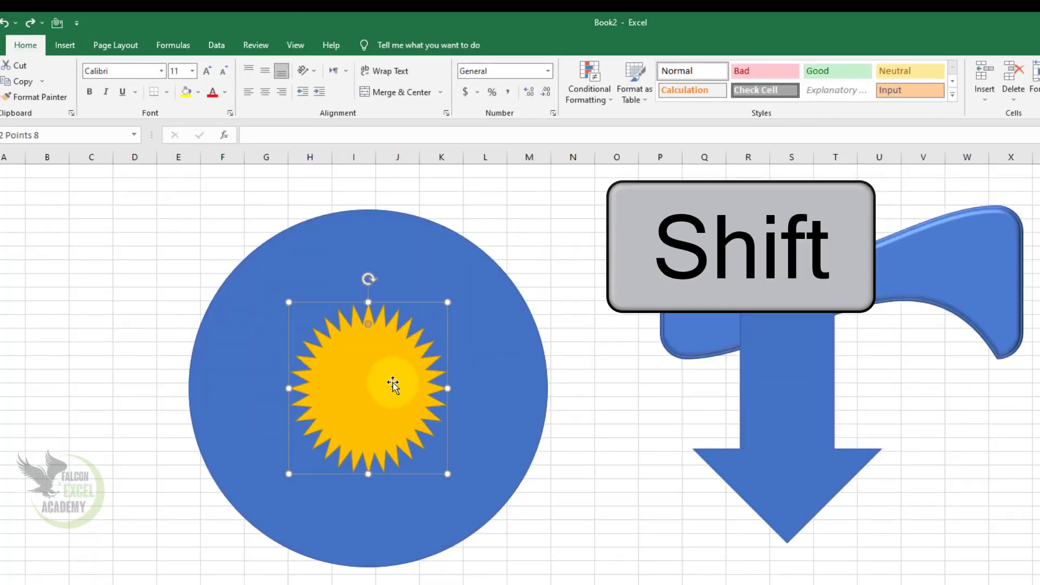
{"action": "left_click", "coordinate": [393, 385]}
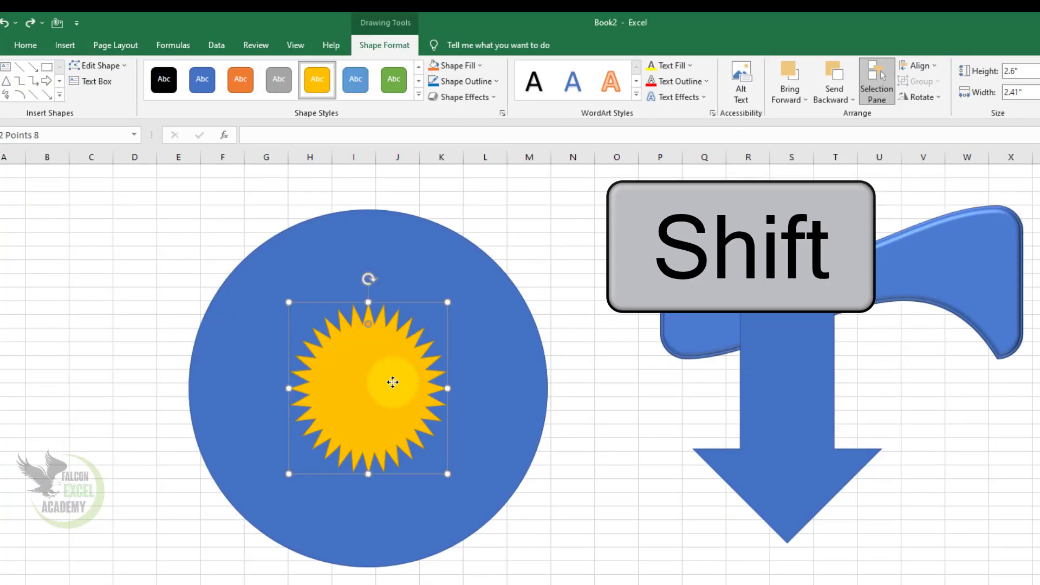
{"action": "left_click", "coordinate": [389, 247], "text": "shift"}
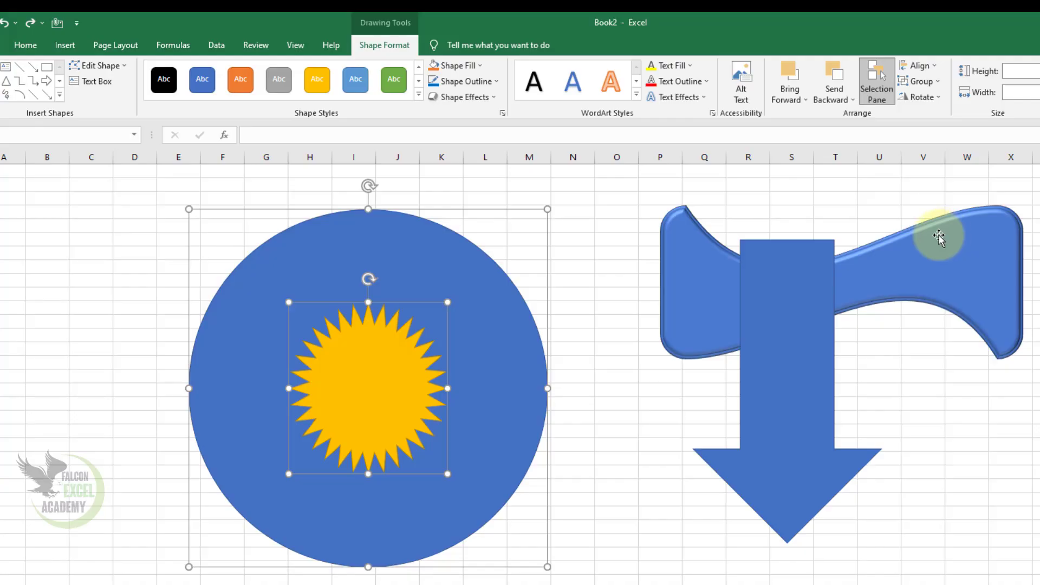
{"action": "left_click", "coordinate": [934, 84]}
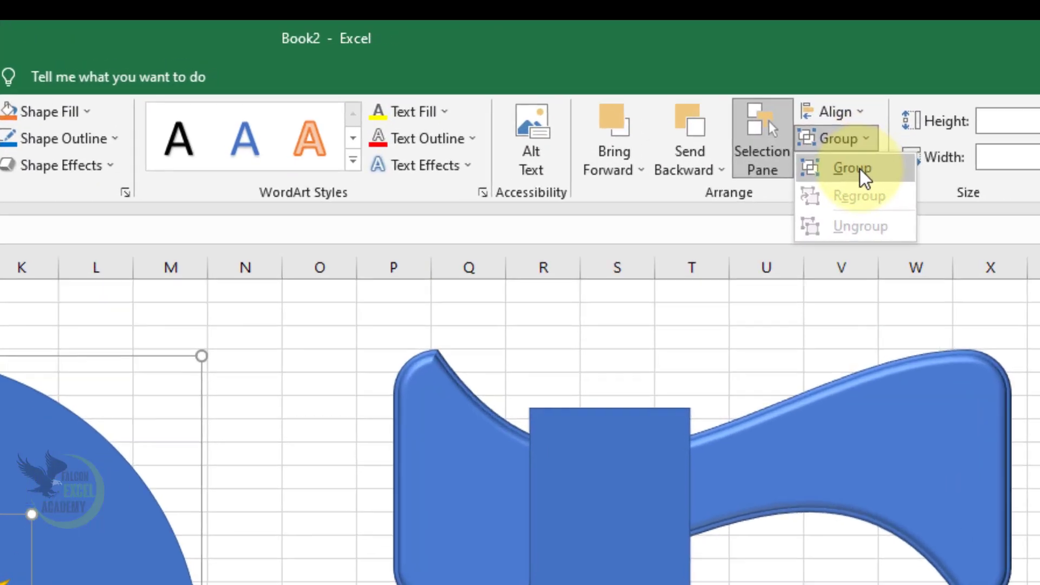
{"action": "left_click", "coordinate": [927, 105]}
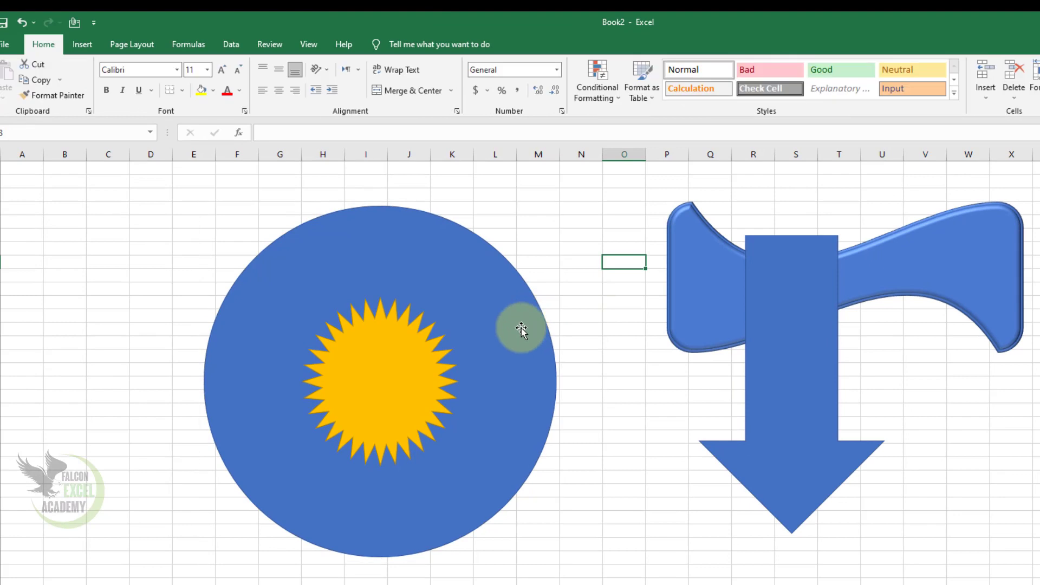
Move the star and circle group to about columns D to K, and select the circle inside the group.
{"action": "left_click_drag", "start_coordinate": [513, 348], "coordinate": [456, 324]}
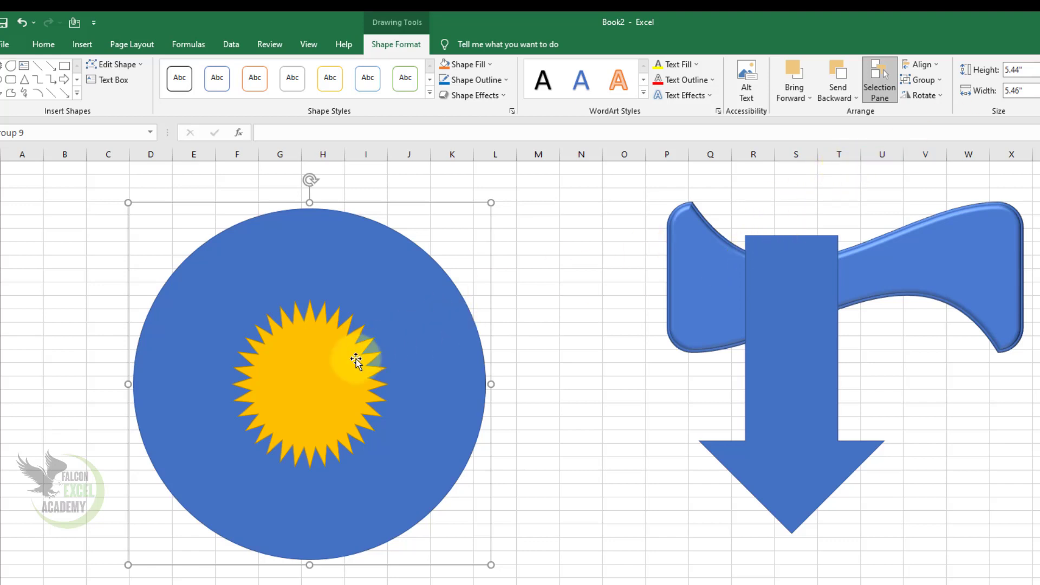
{"action": "left_click", "coordinate": [441, 283]}
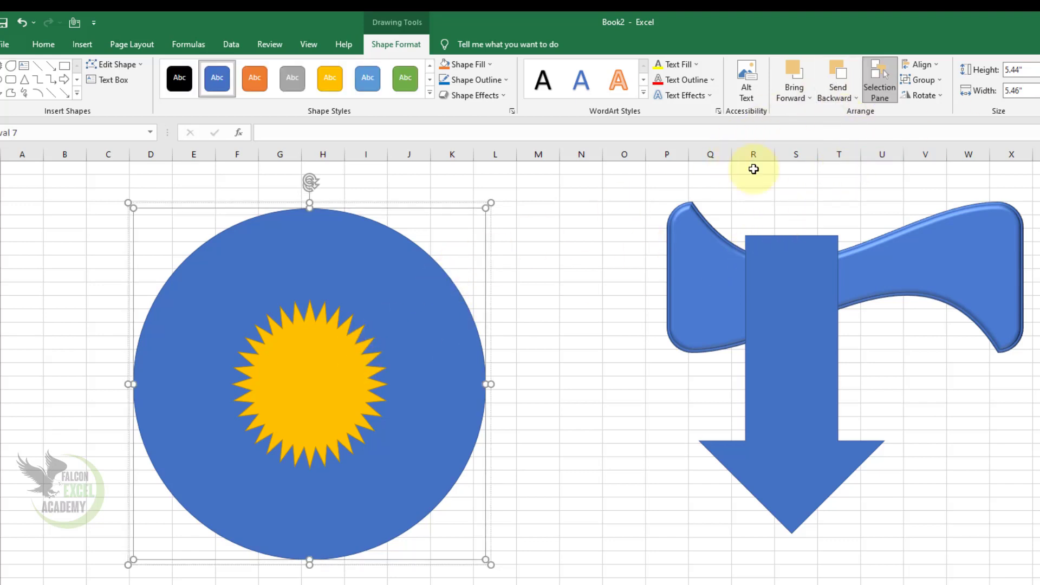
{"action": "left_click", "coordinate": [581, 274]}
Ungroup the star and circle group and select the gold star on its own.
{"action": "left_click", "coordinate": [448, 276]}
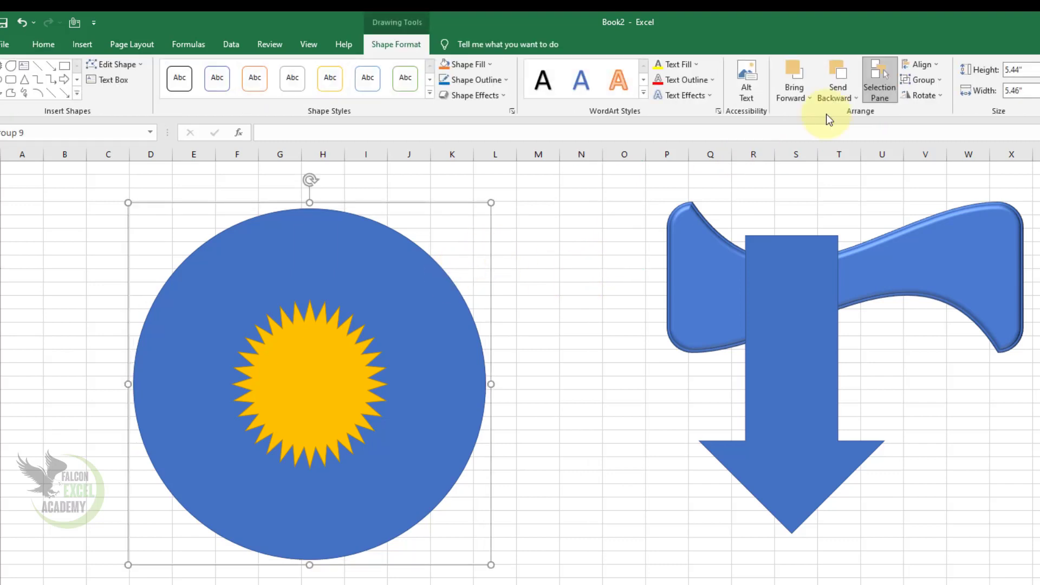
{"action": "left_click", "coordinate": [920, 80]}
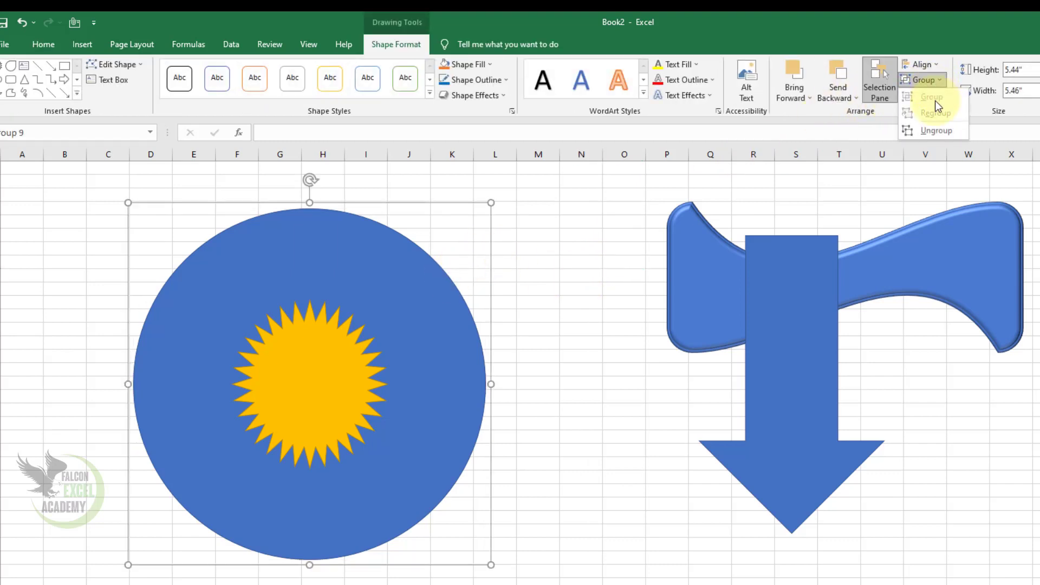
{"action": "left_click", "coordinate": [934, 129]}
{"action": "left_click", "coordinate": [602, 209]}
{"action": "left_click", "coordinate": [374, 383]}
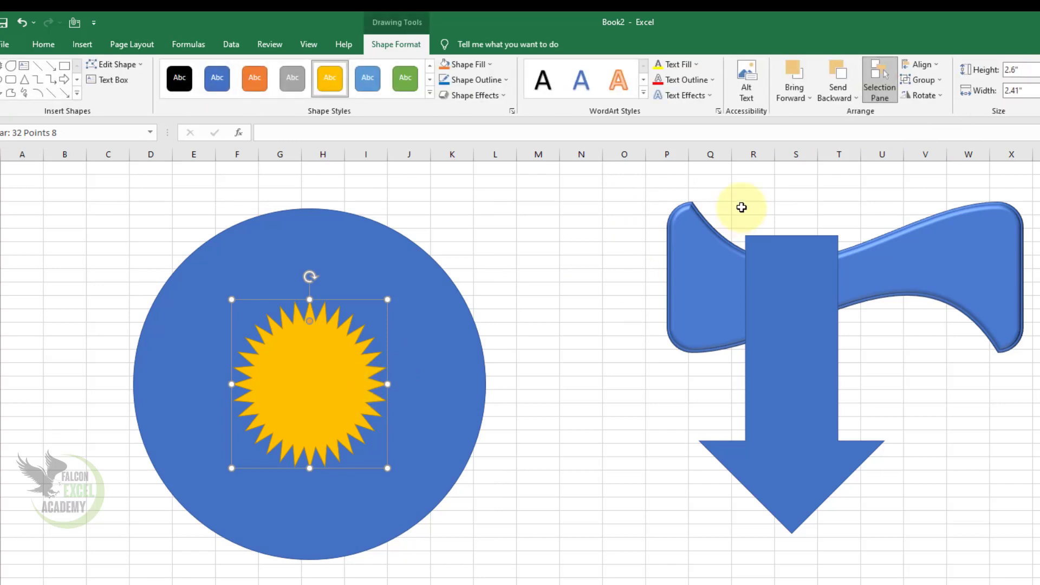
Flip the block arrow vertically and move it slightly down and to the right over the wave shape.
{"action": "left_click", "coordinate": [777, 284]}
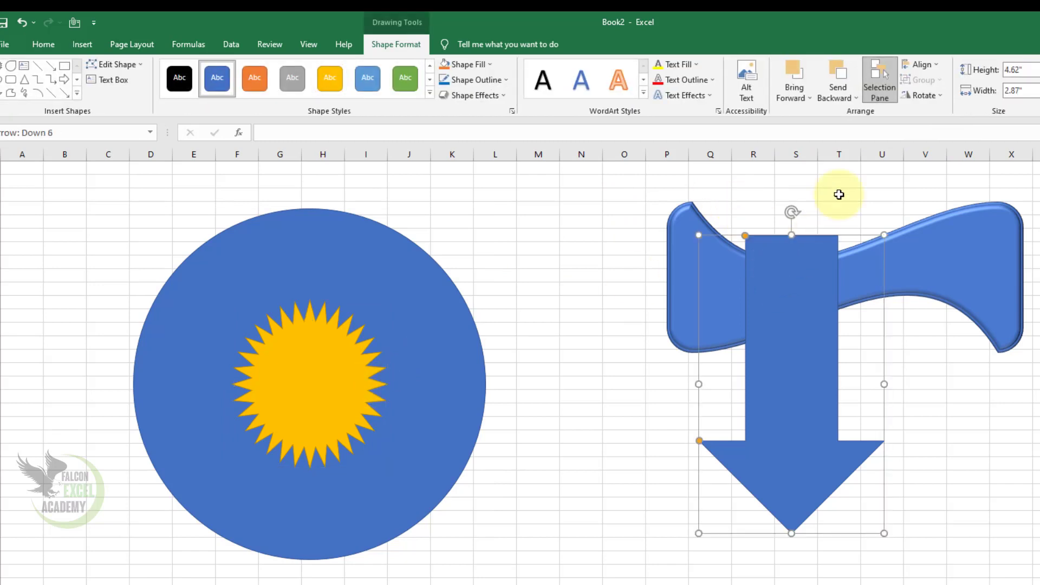
{"action": "left_click", "coordinate": [934, 98]}
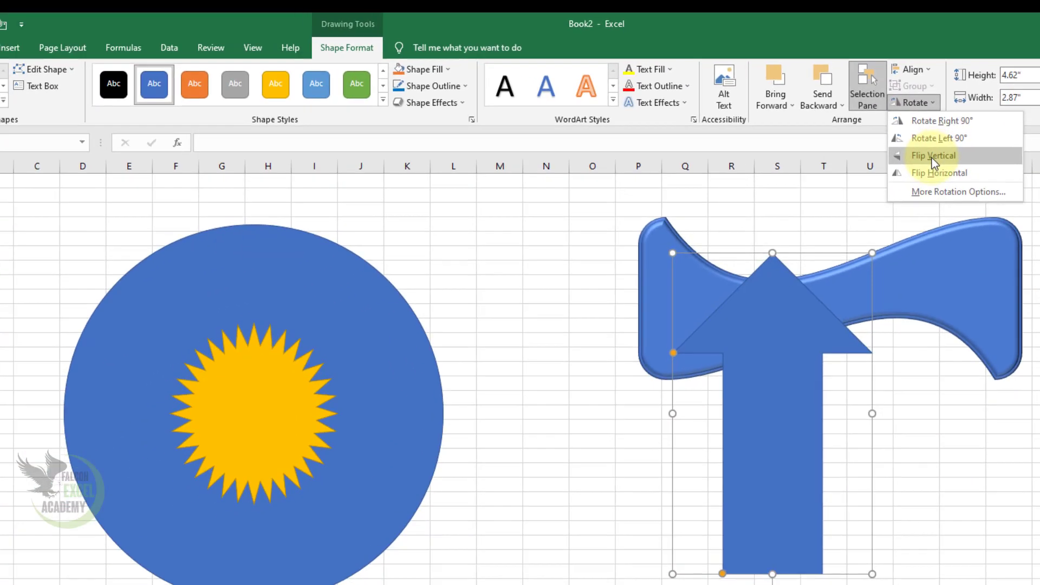
{"action": "left_click", "coordinate": [932, 156]}
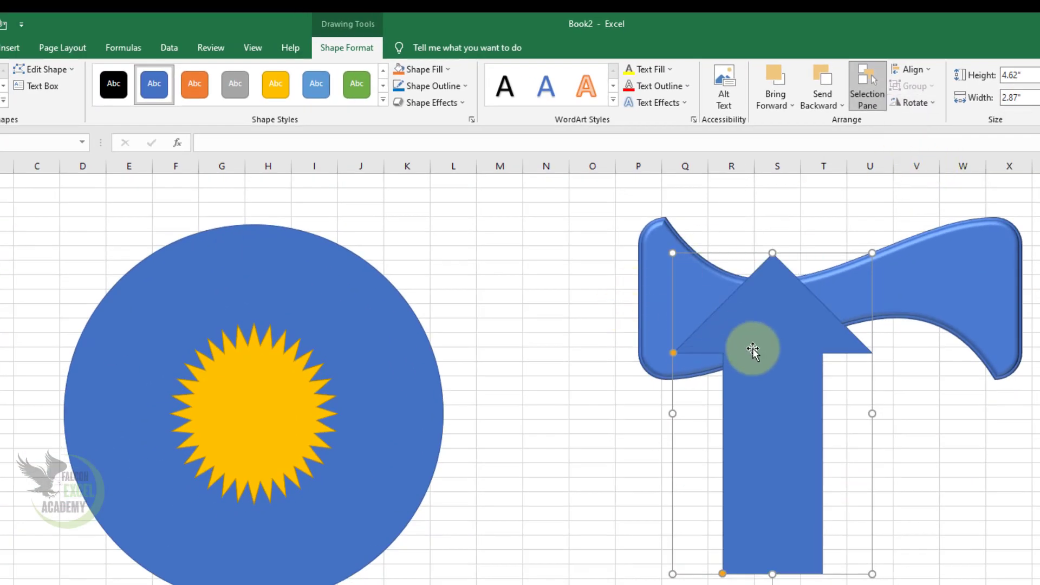
{"action": "left_click_drag", "start_coordinate": [750, 348], "coordinate": [808, 391]}
Increase the gold star's height to 3.7".
{"action": "left_click", "coordinate": [267, 406]}
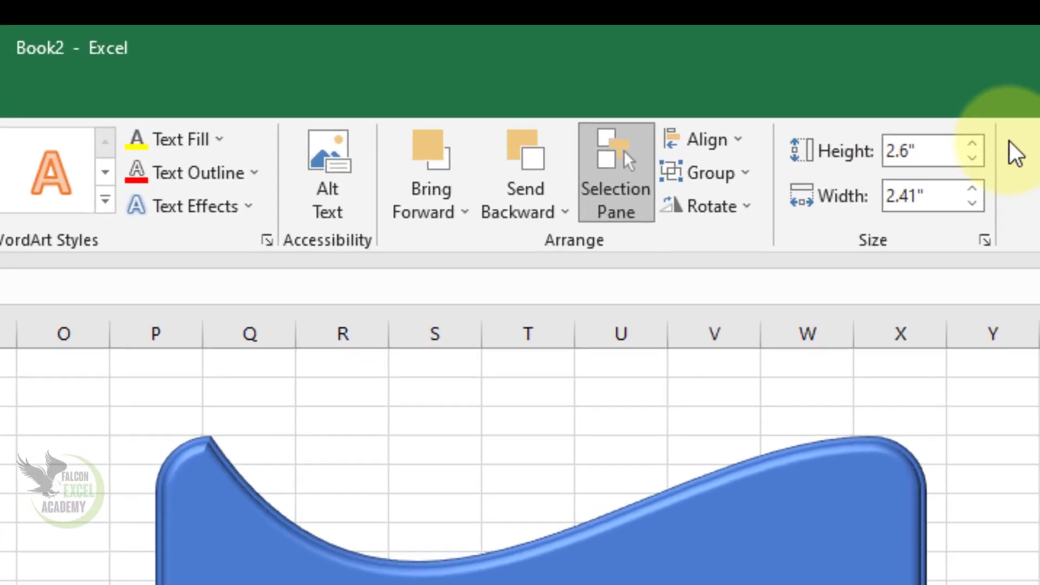
{"action": "left_click", "coordinate": [969, 147]}
{"action": "left_click", "coordinate": [970, 147]}
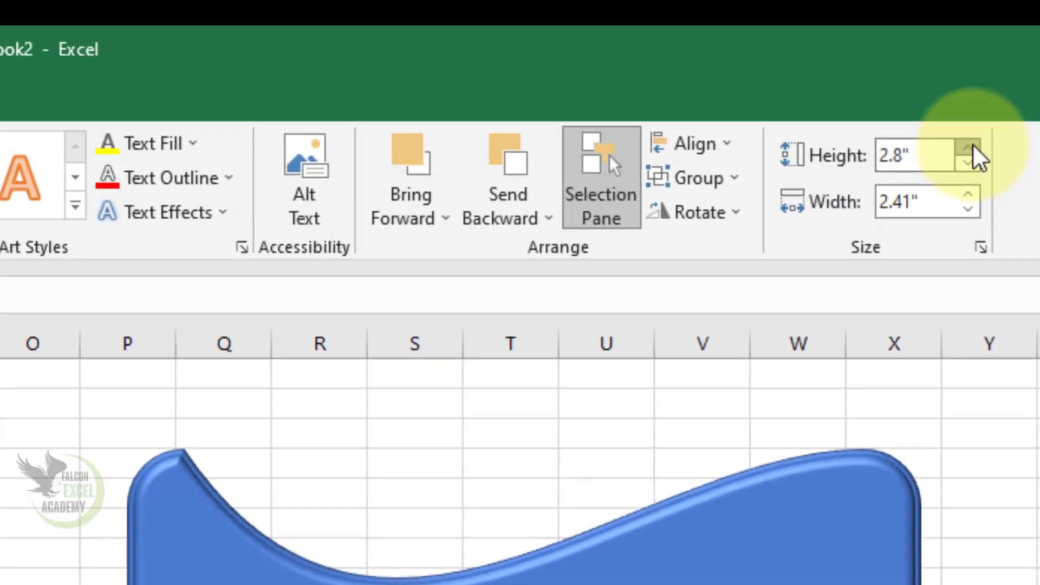
{"action": "left_click", "coordinate": [970, 147]}
{"action": "left_click", "coordinate": [969, 147]}
{"action": "left_click", "coordinate": [969, 147]}
{"action": "left_click", "coordinate": [969, 147]}
{"action": "left_click", "coordinate": [969, 148]}
{"action": "left_click", "coordinate": [970, 147]}
{"action": "left_click", "coordinate": [969, 147]}
{"action": "left_click", "coordinate": [970, 148]}
{"action": "left_click", "coordinate": [970, 148]}
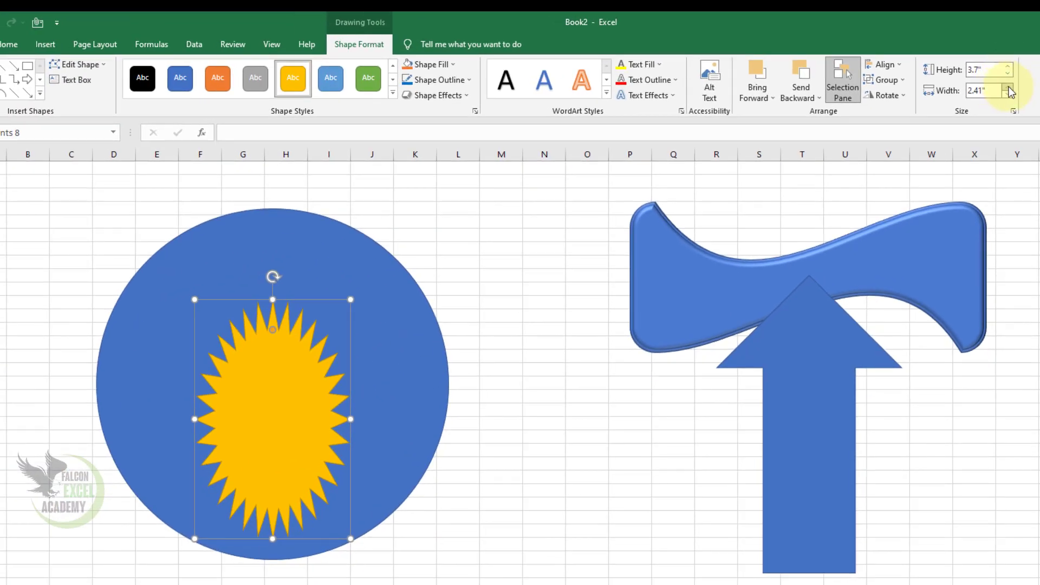
Increase the gold star's width to 3.2".
{"action": "left_click", "coordinate": [1008, 88]}
{"action": "left_click", "coordinate": [1009, 88]}
{"action": "left_click", "coordinate": [1008, 87]}
{"action": "left_click", "coordinate": [1009, 87]}
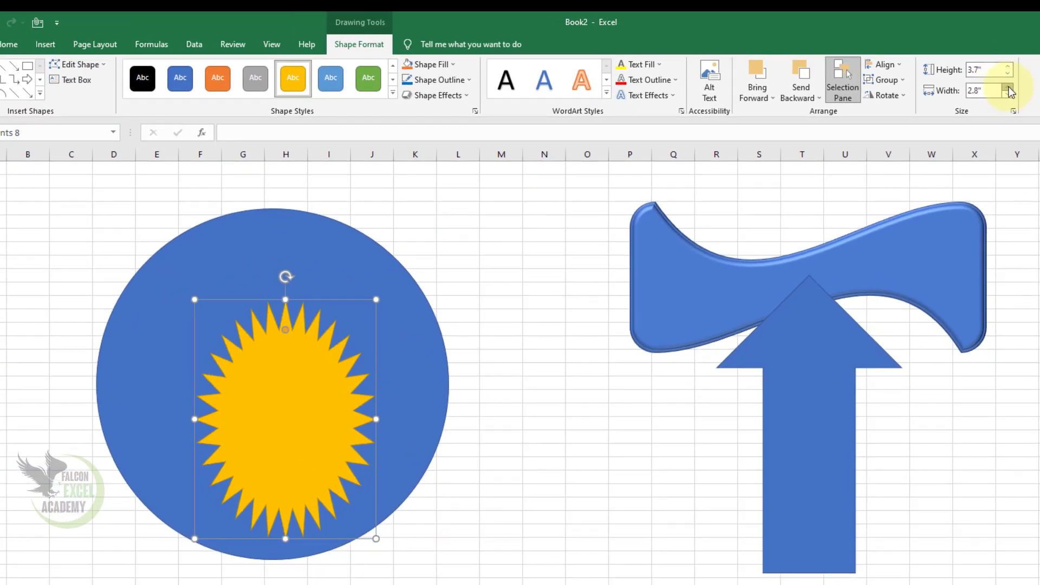
{"action": "left_click", "coordinate": [1009, 87]}
{"action": "left_click", "coordinate": [1009, 88]}
{"action": "left_click", "coordinate": [1008, 88]}
{"action": "left_click", "coordinate": [1009, 88]}
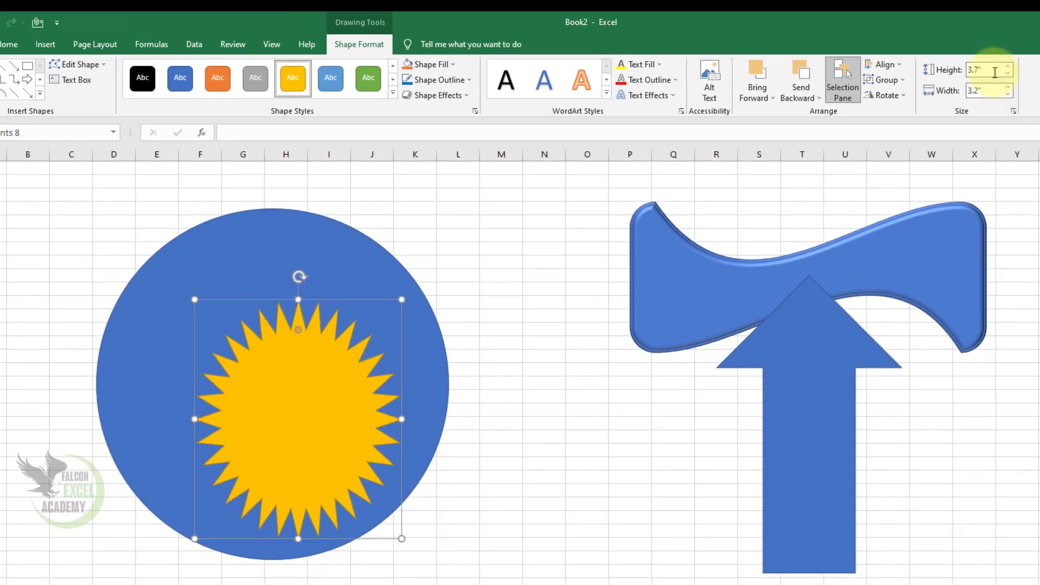
Set the gold star's height and width to 1" and move it to about the center of the blue circle.
{"action": "left_click", "coordinate": [994, 72]}
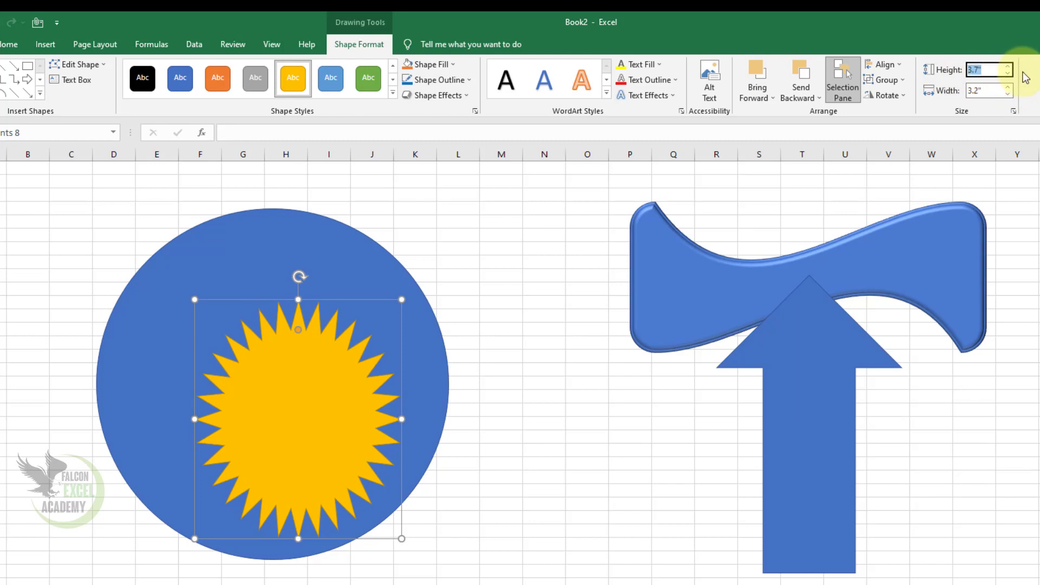
{"action": "type", "text": "1"}
{"action": "left_click", "coordinate": [994, 89]}
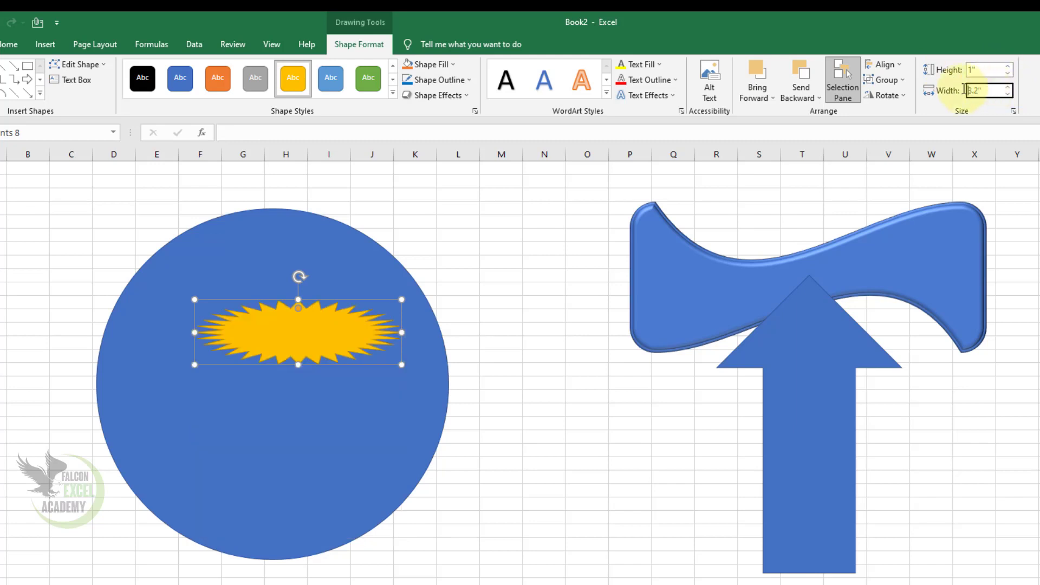
{"action": "type", "text": "1"}
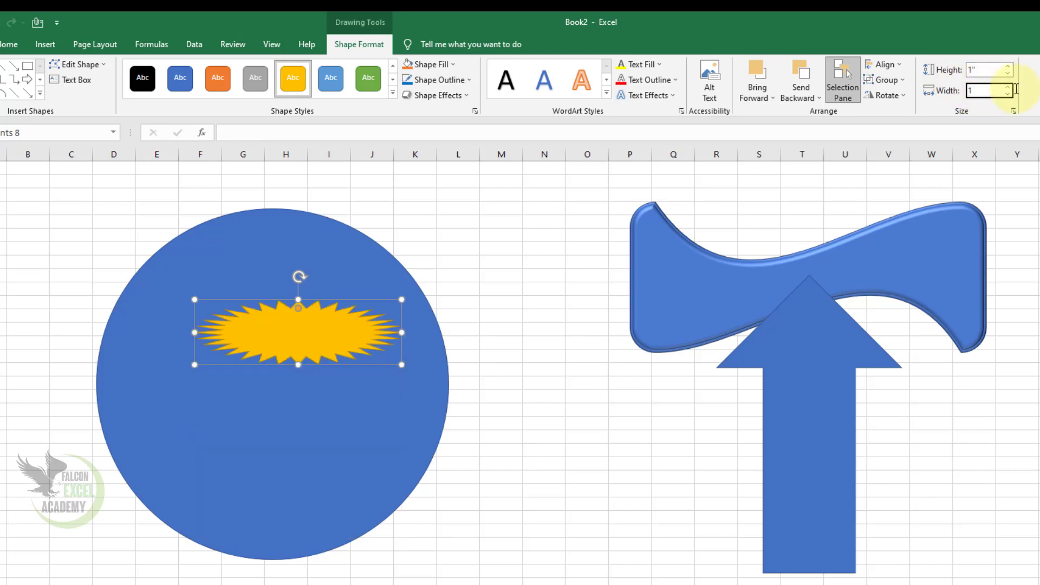
{"action": "key", "text": "Return"}
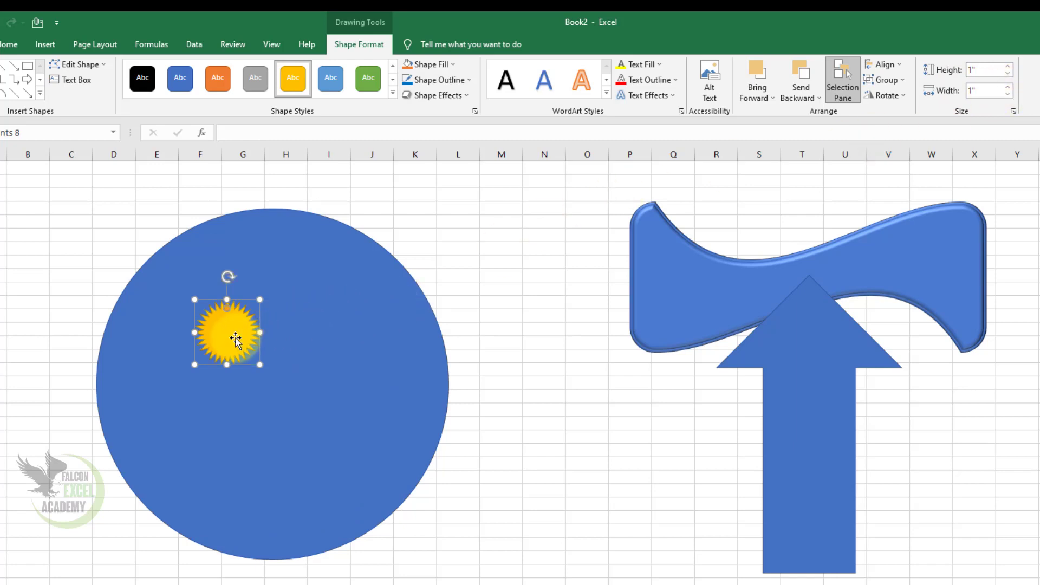
{"action": "left_click_drag", "start_coordinate": [236, 338], "coordinate": [285, 393]}
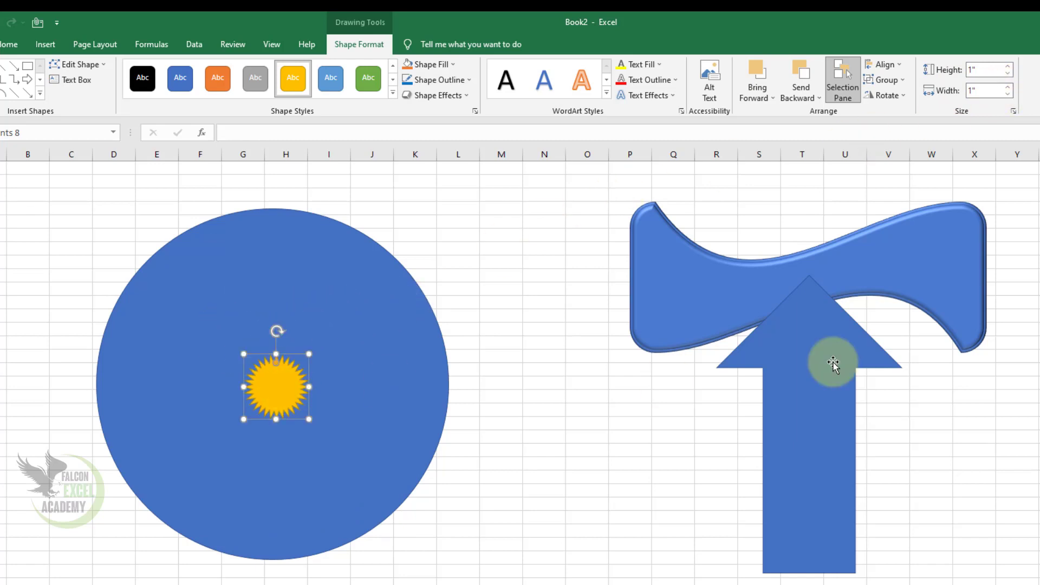